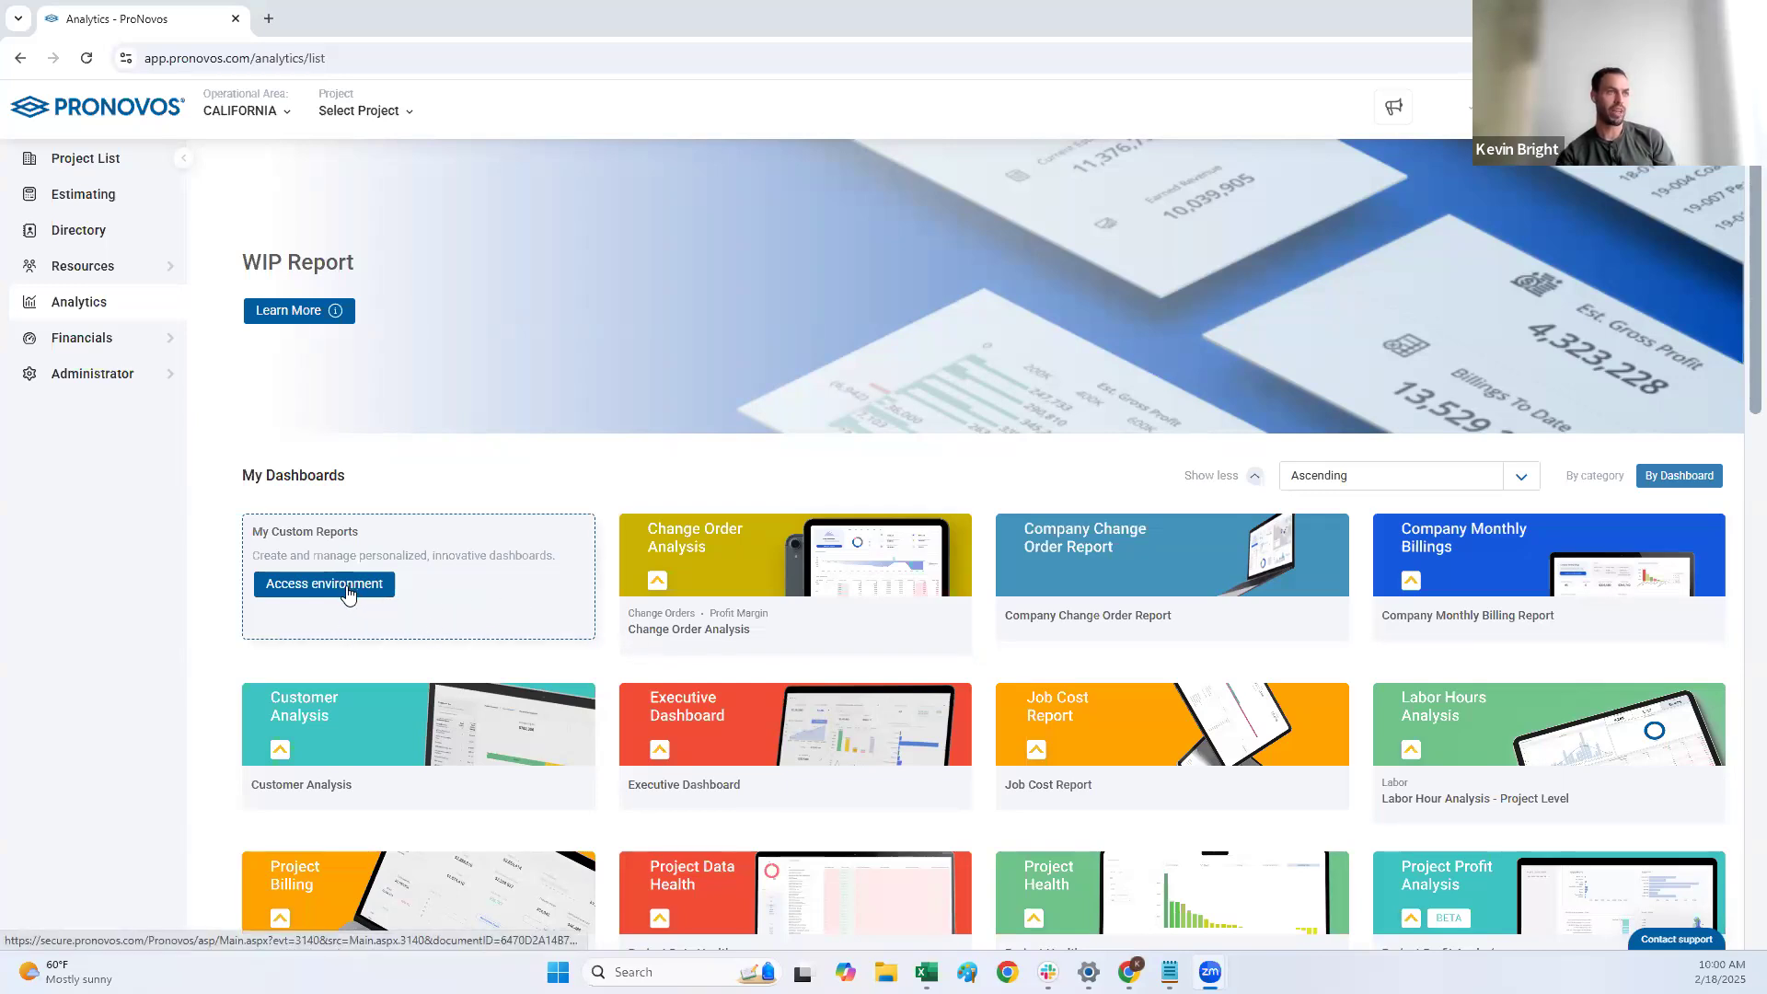
# Step: Open the custom reports environment and add the existing dataset ERP-C-001 Job Summary from the Datasets folder to the blank dashboard
pyautogui.click(348, 594)
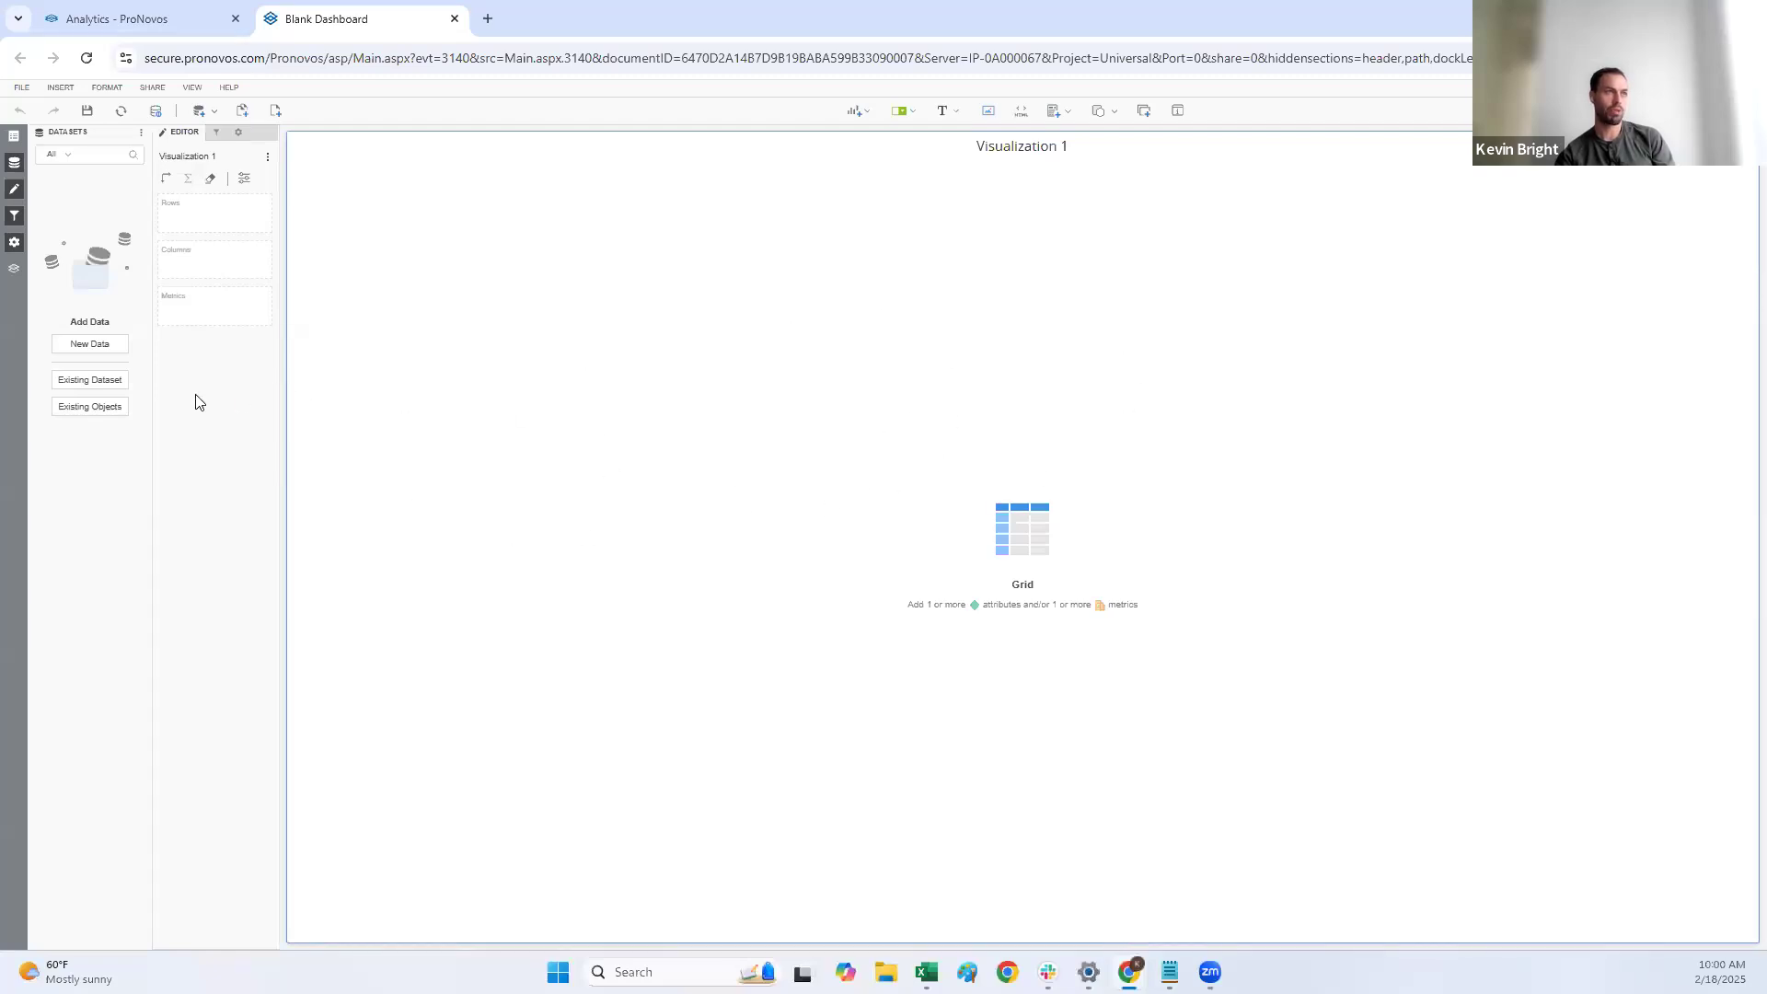
pyautogui.click(90, 379)
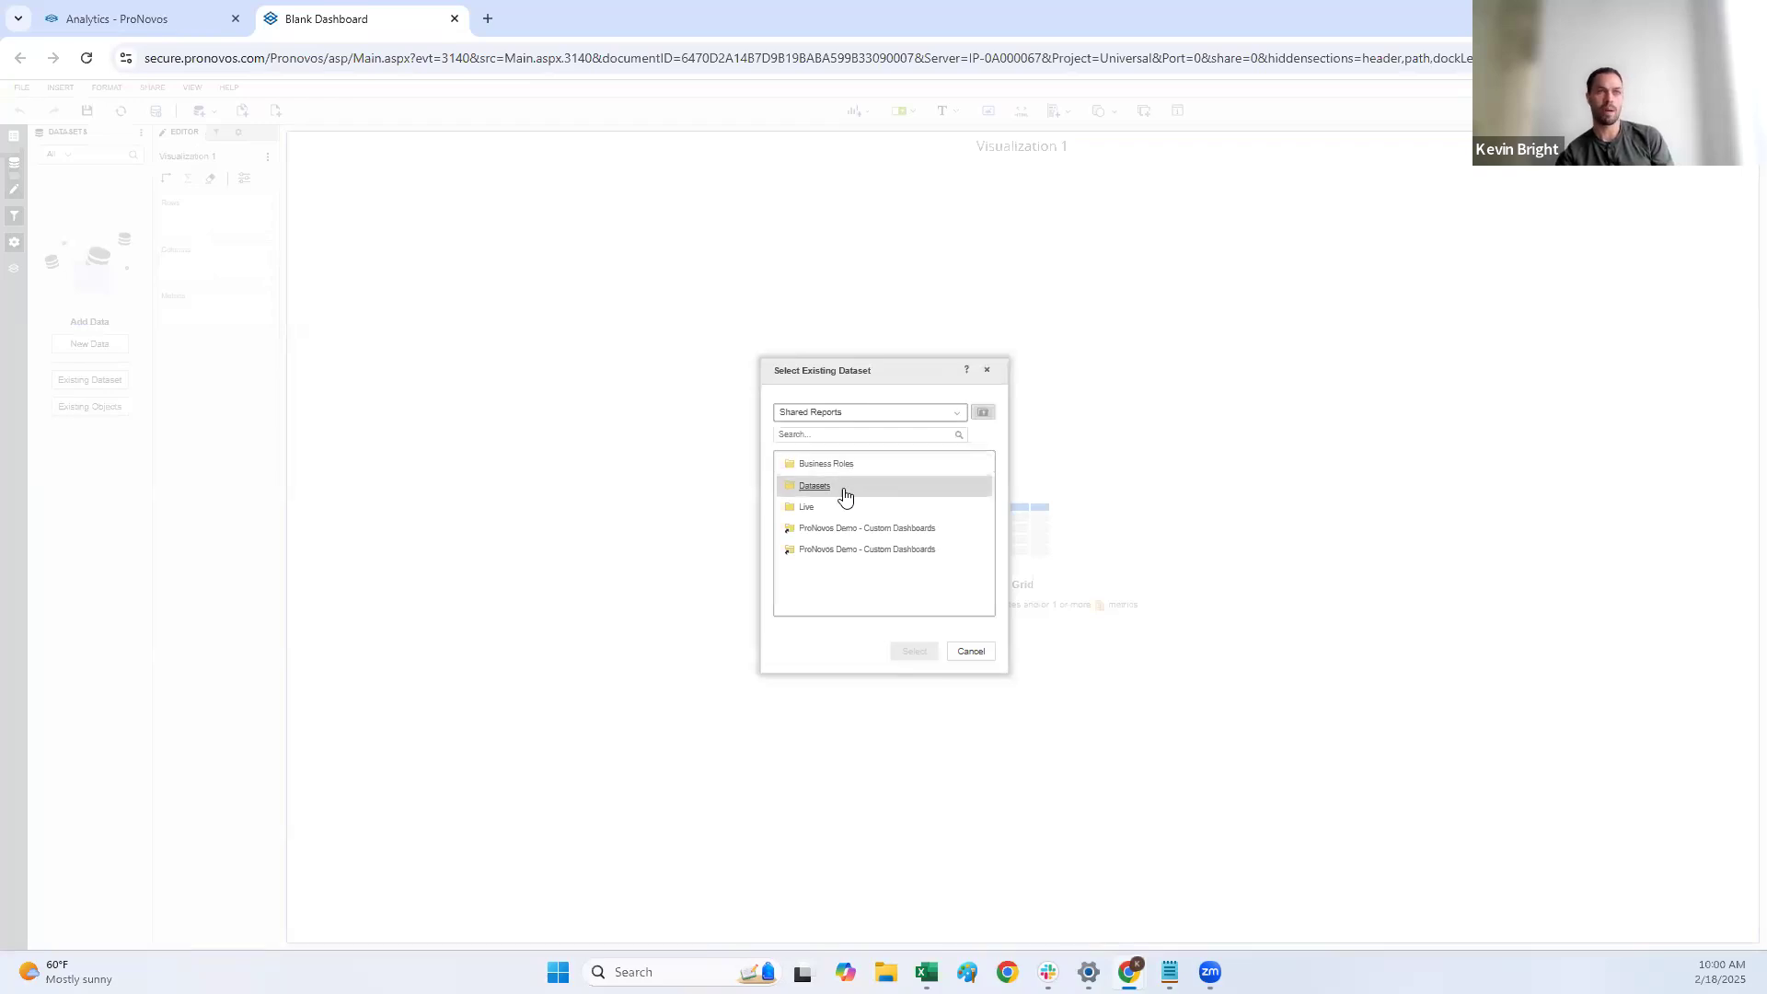
pyautogui.doubleClick(838, 487)
pyautogui.click(810, 593)
pyautogui.click(857, 570)
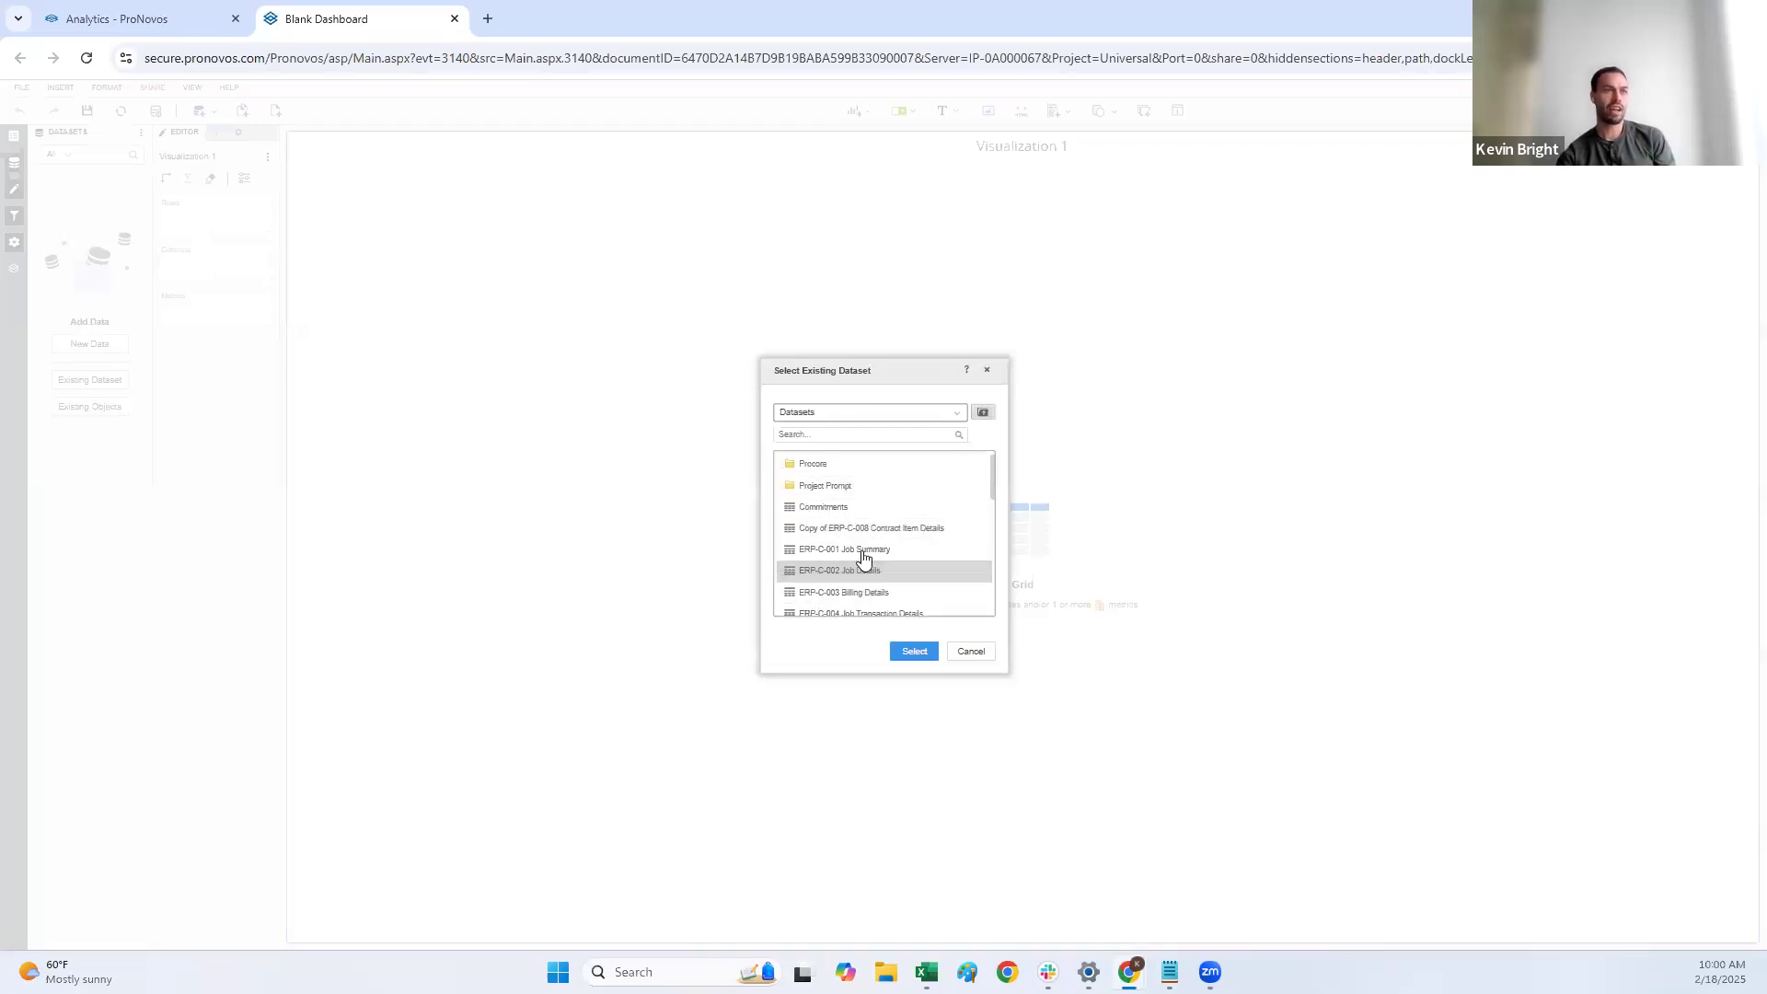
pyautogui.click(880, 550)
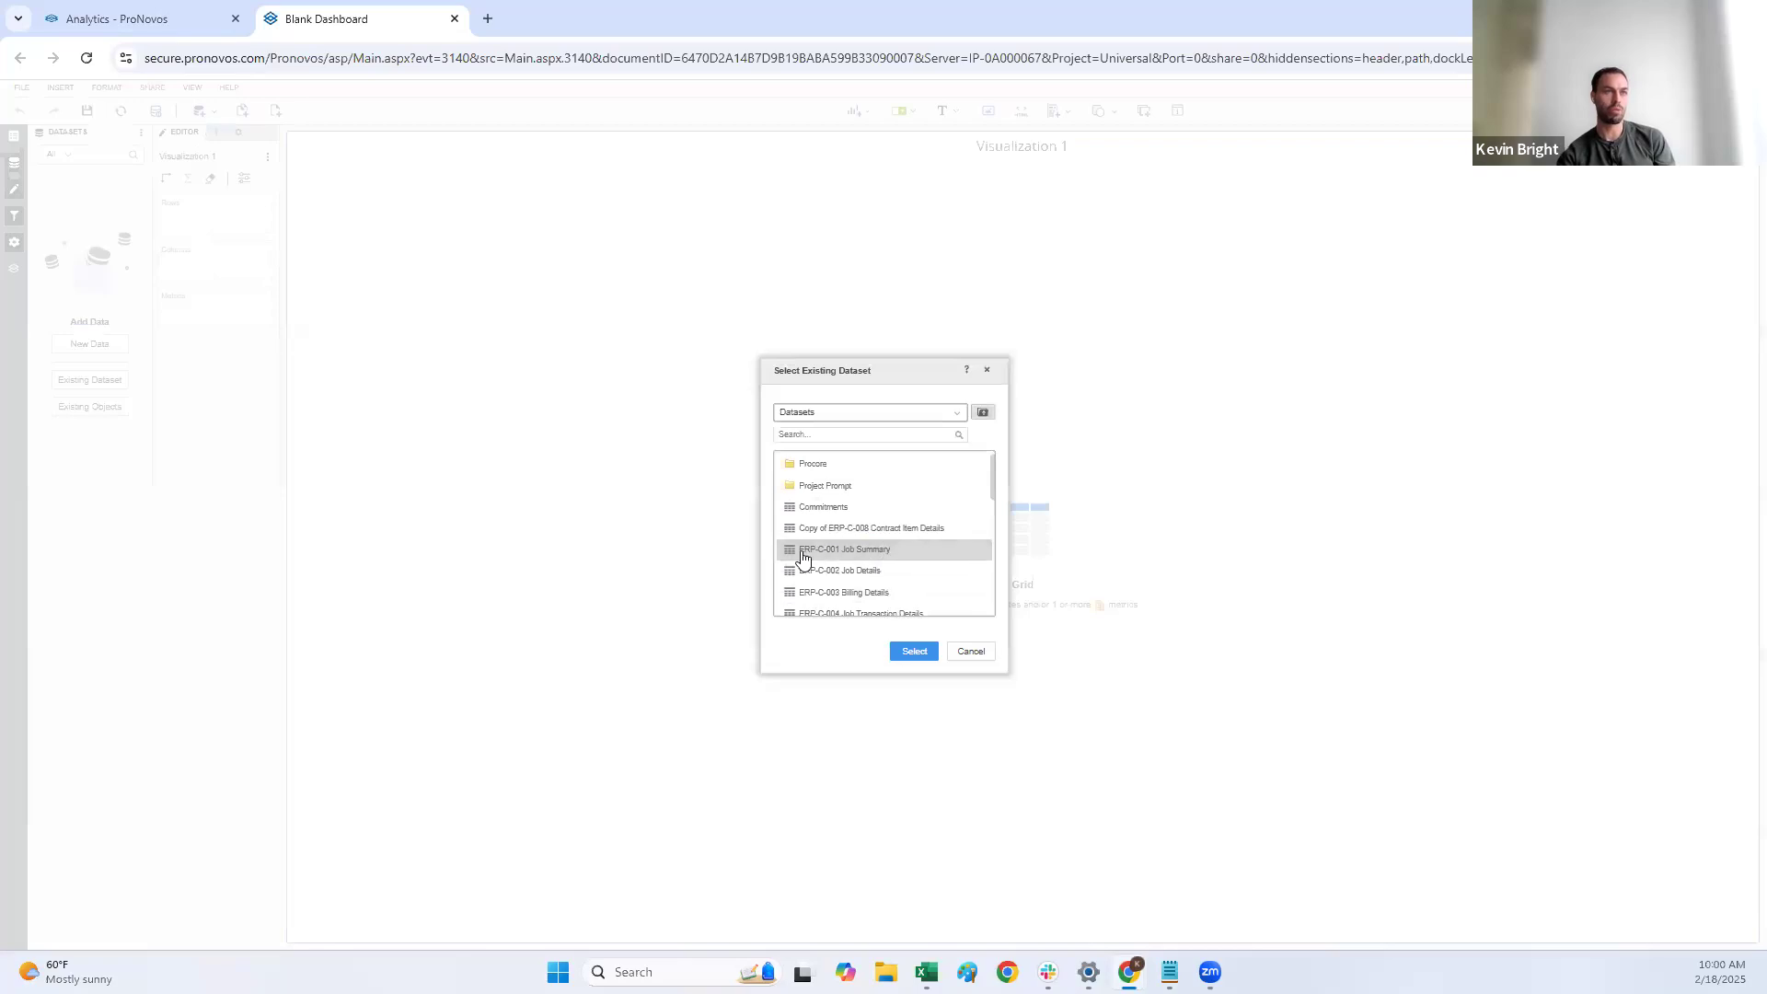
pyautogui.click(914, 650)
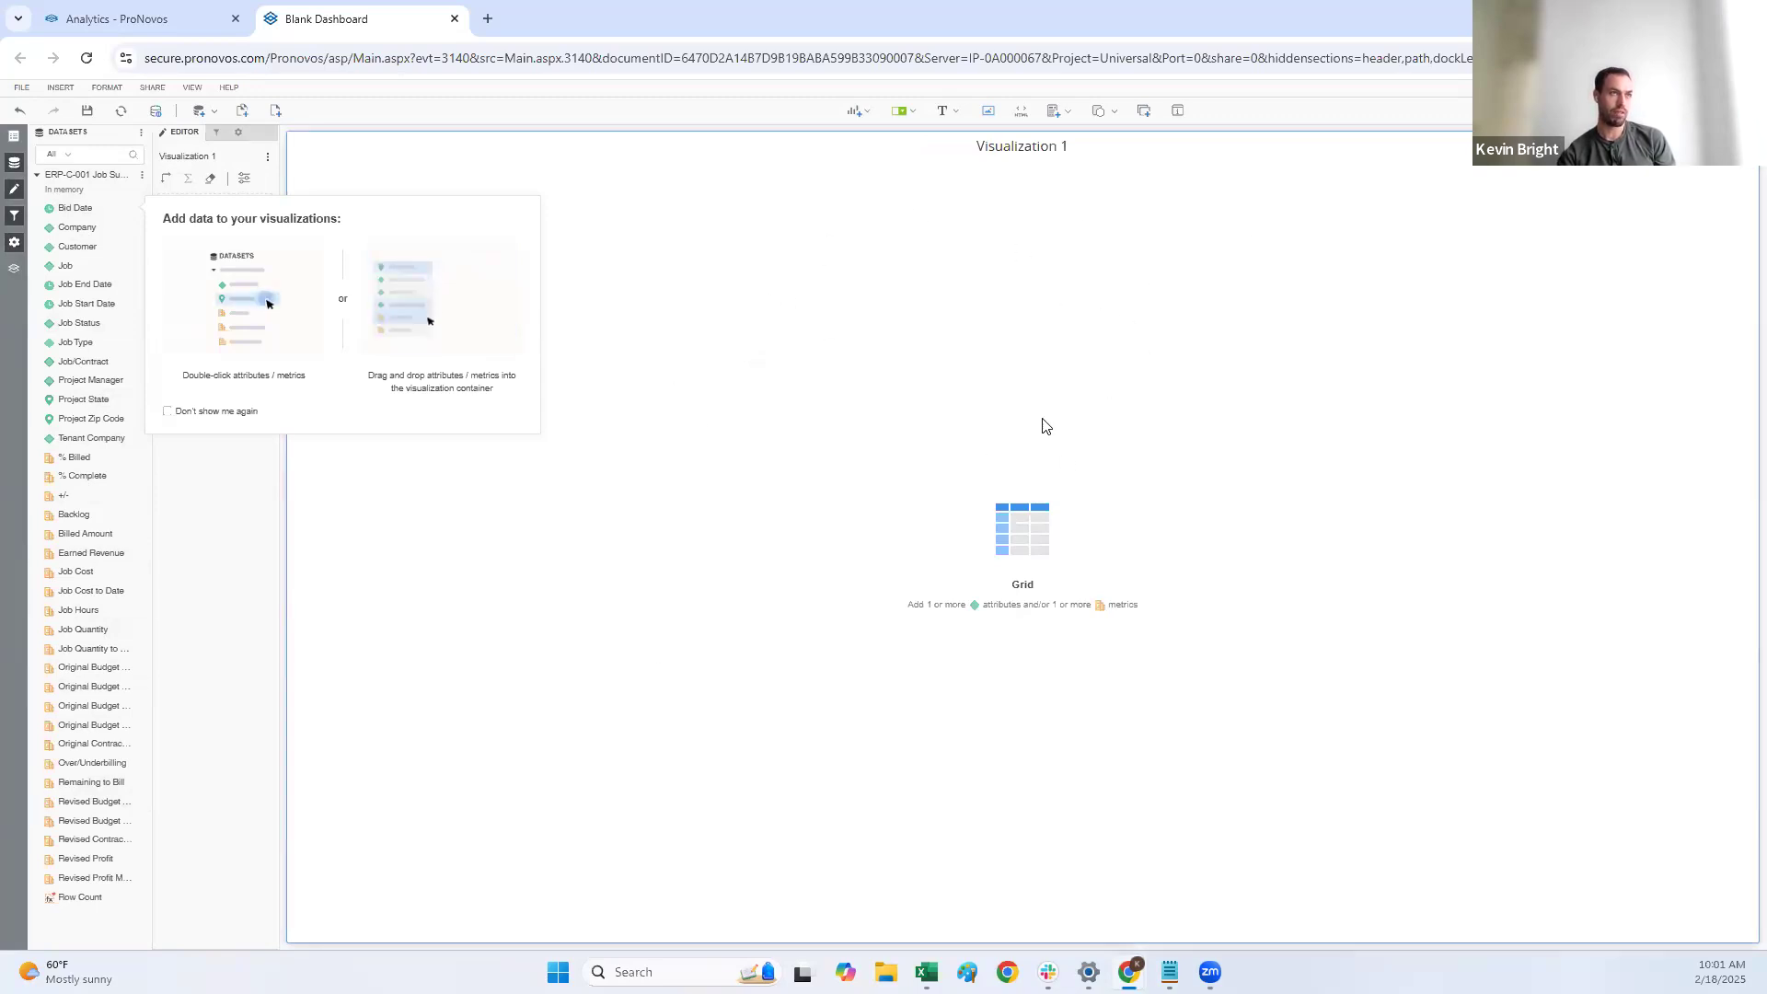
pyautogui.click(1025, 401)
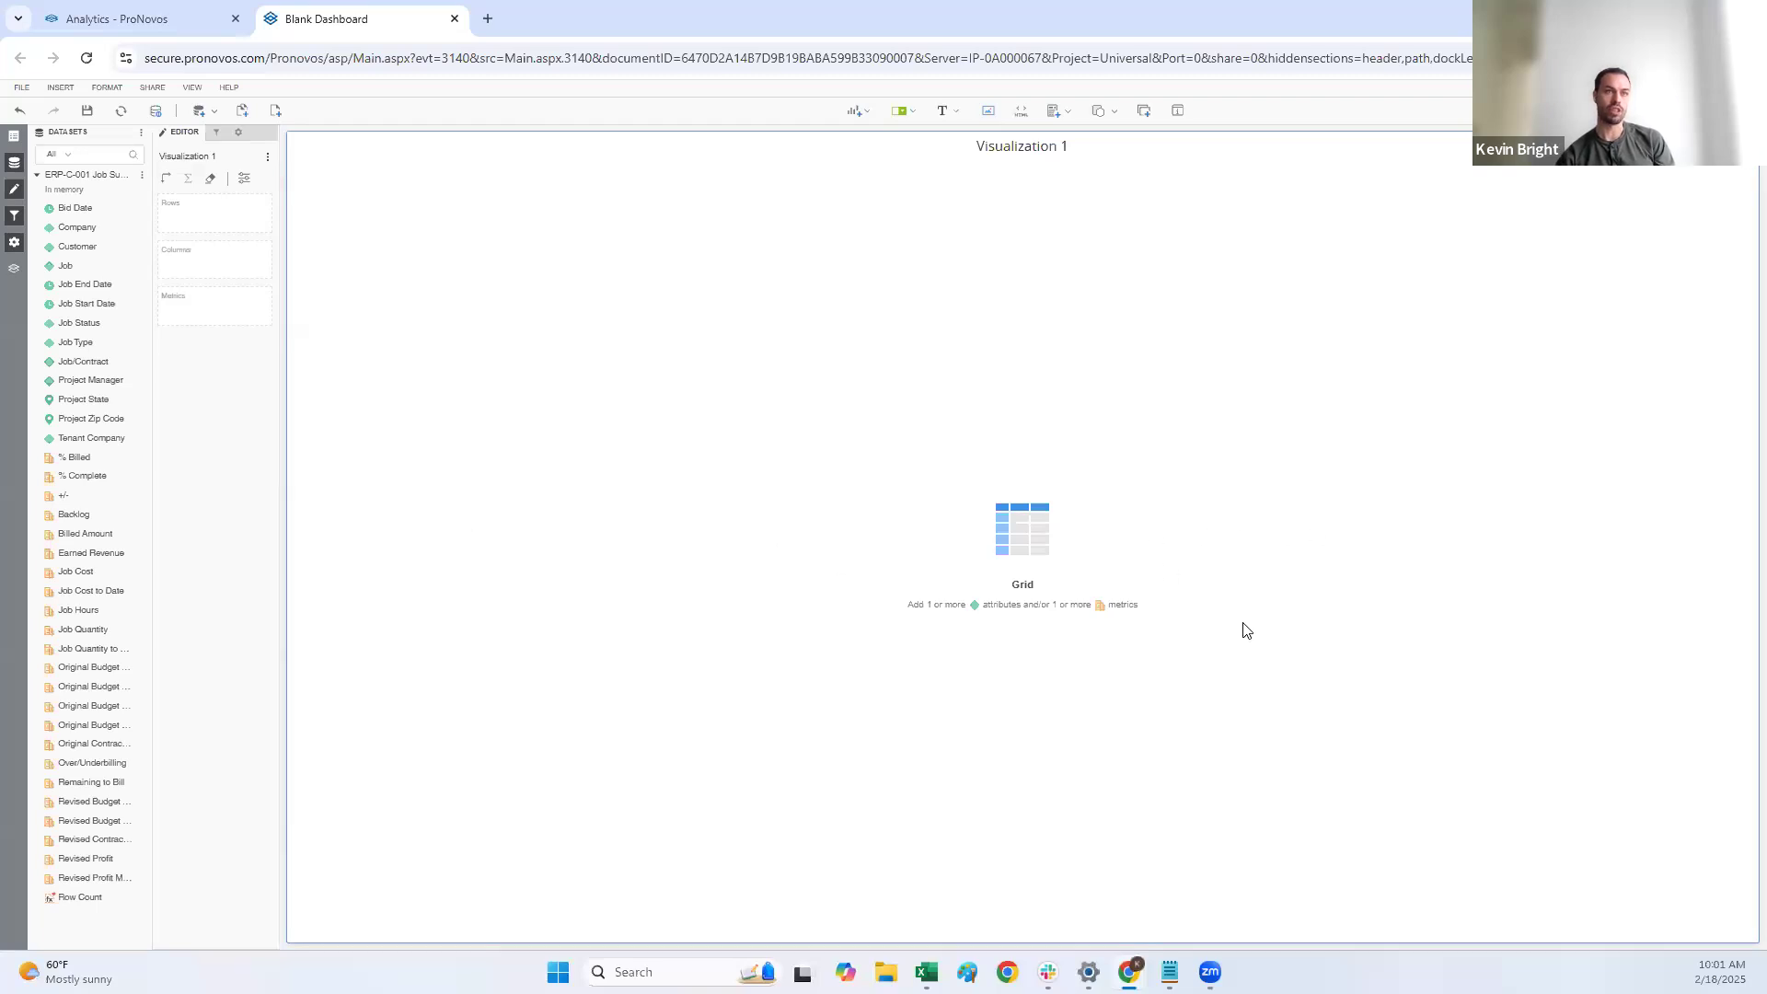
# Step: Fill the grid with the Job attribute and the Revised Contract Amount, Job Cost, Billed Amount and Backlog metrics
pyautogui.doubleClick(101, 267)
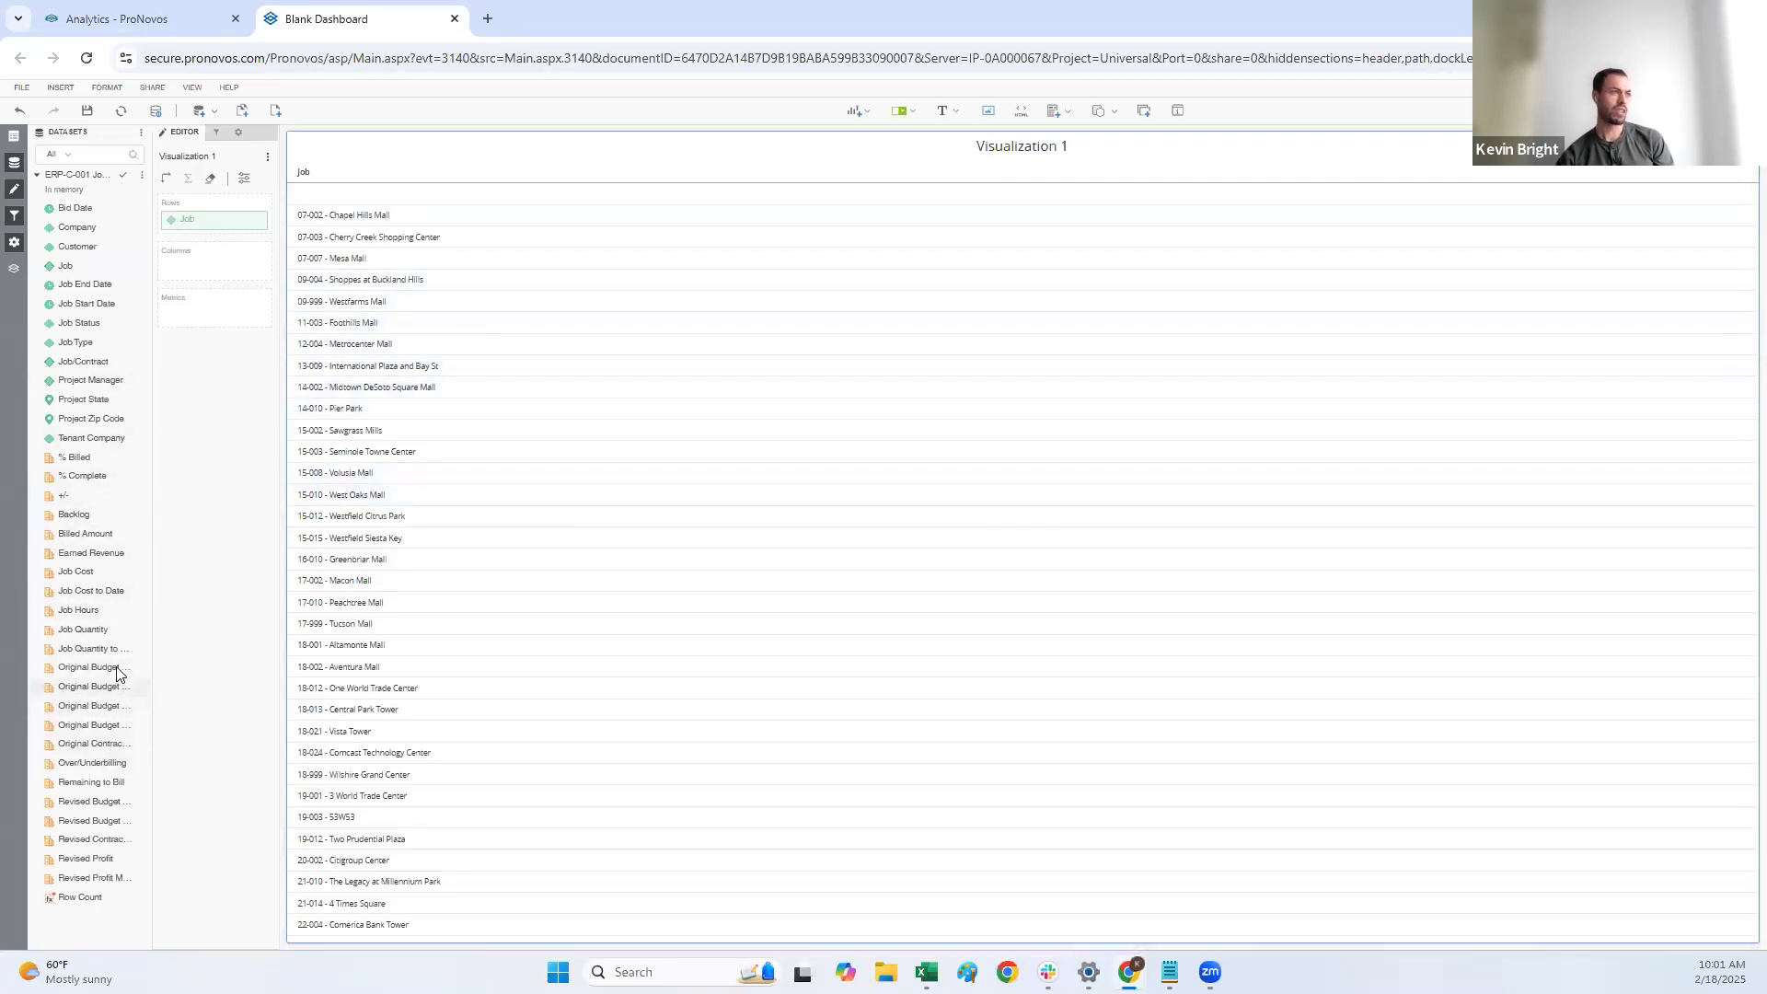
pyautogui.doubleClick(111, 843)
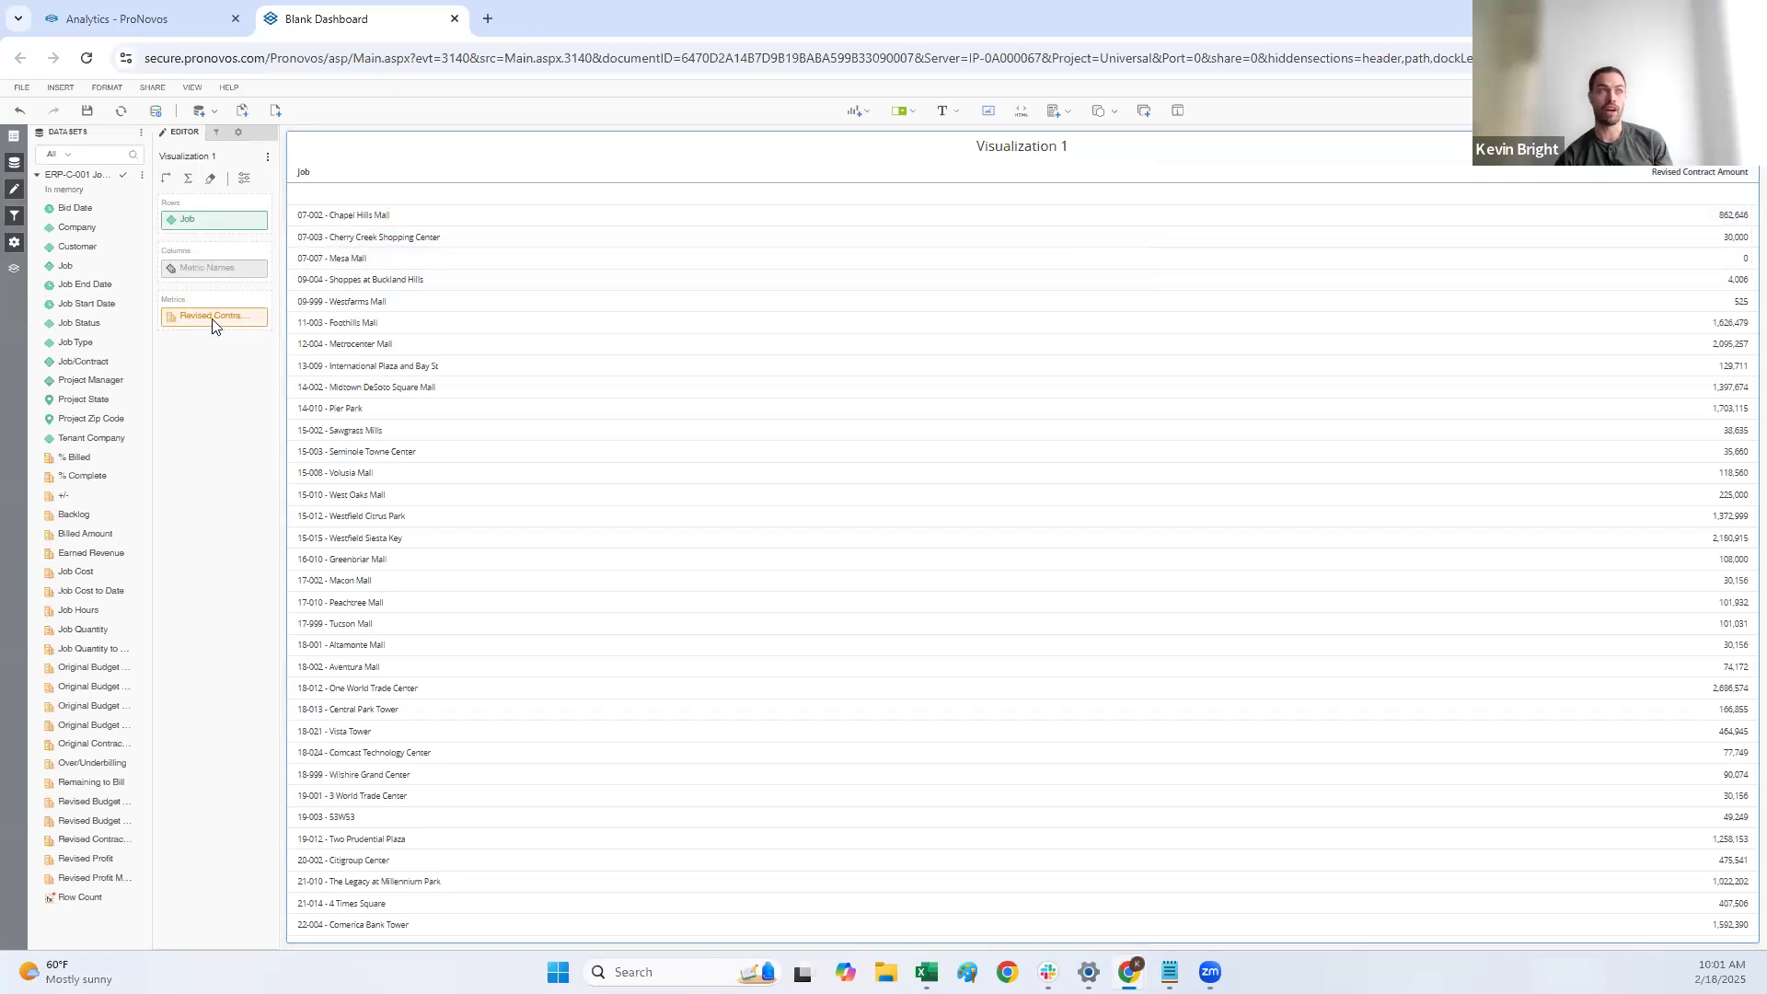
pyautogui.doubleClick(95, 572)
pyautogui.doubleClick(95, 536)
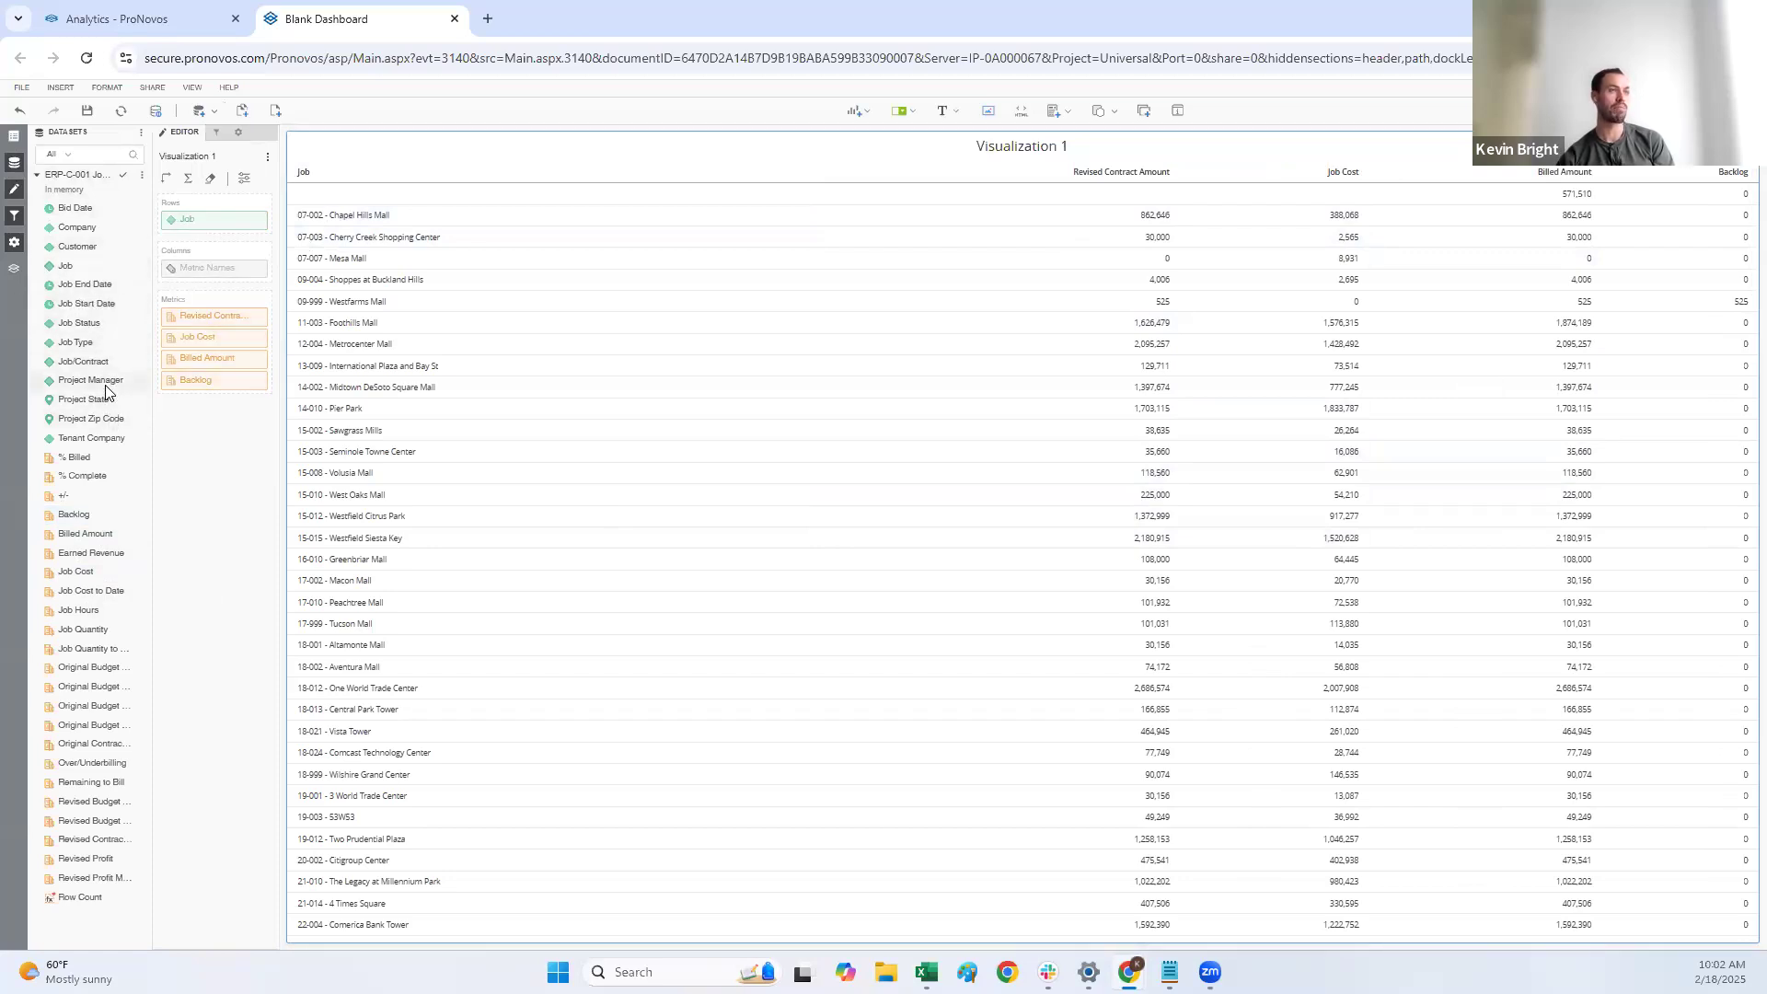
# Step: Add the Project Manager attribute to the grid and place it ahead of Job so jobs are grouped by manager
pyautogui.moveTo(106, 391); pyautogui.dragTo(1006, 347)
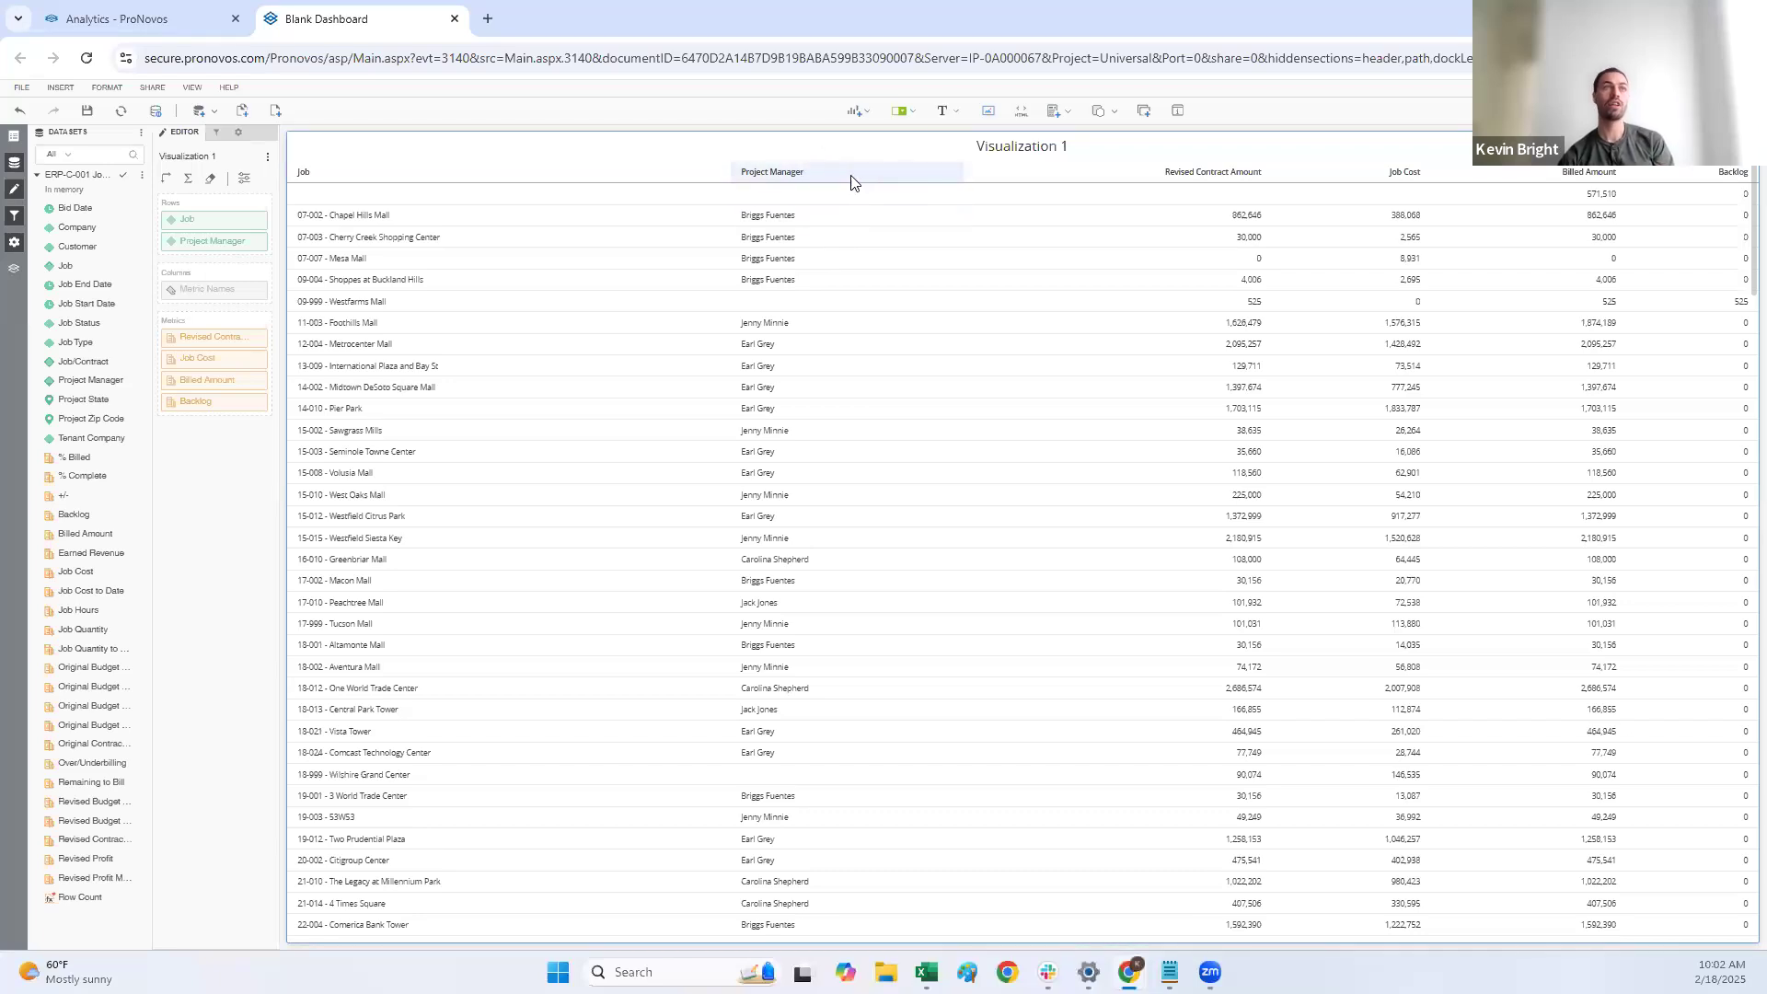
pyautogui.moveTo(809, 183); pyautogui.dragTo(399, 196)
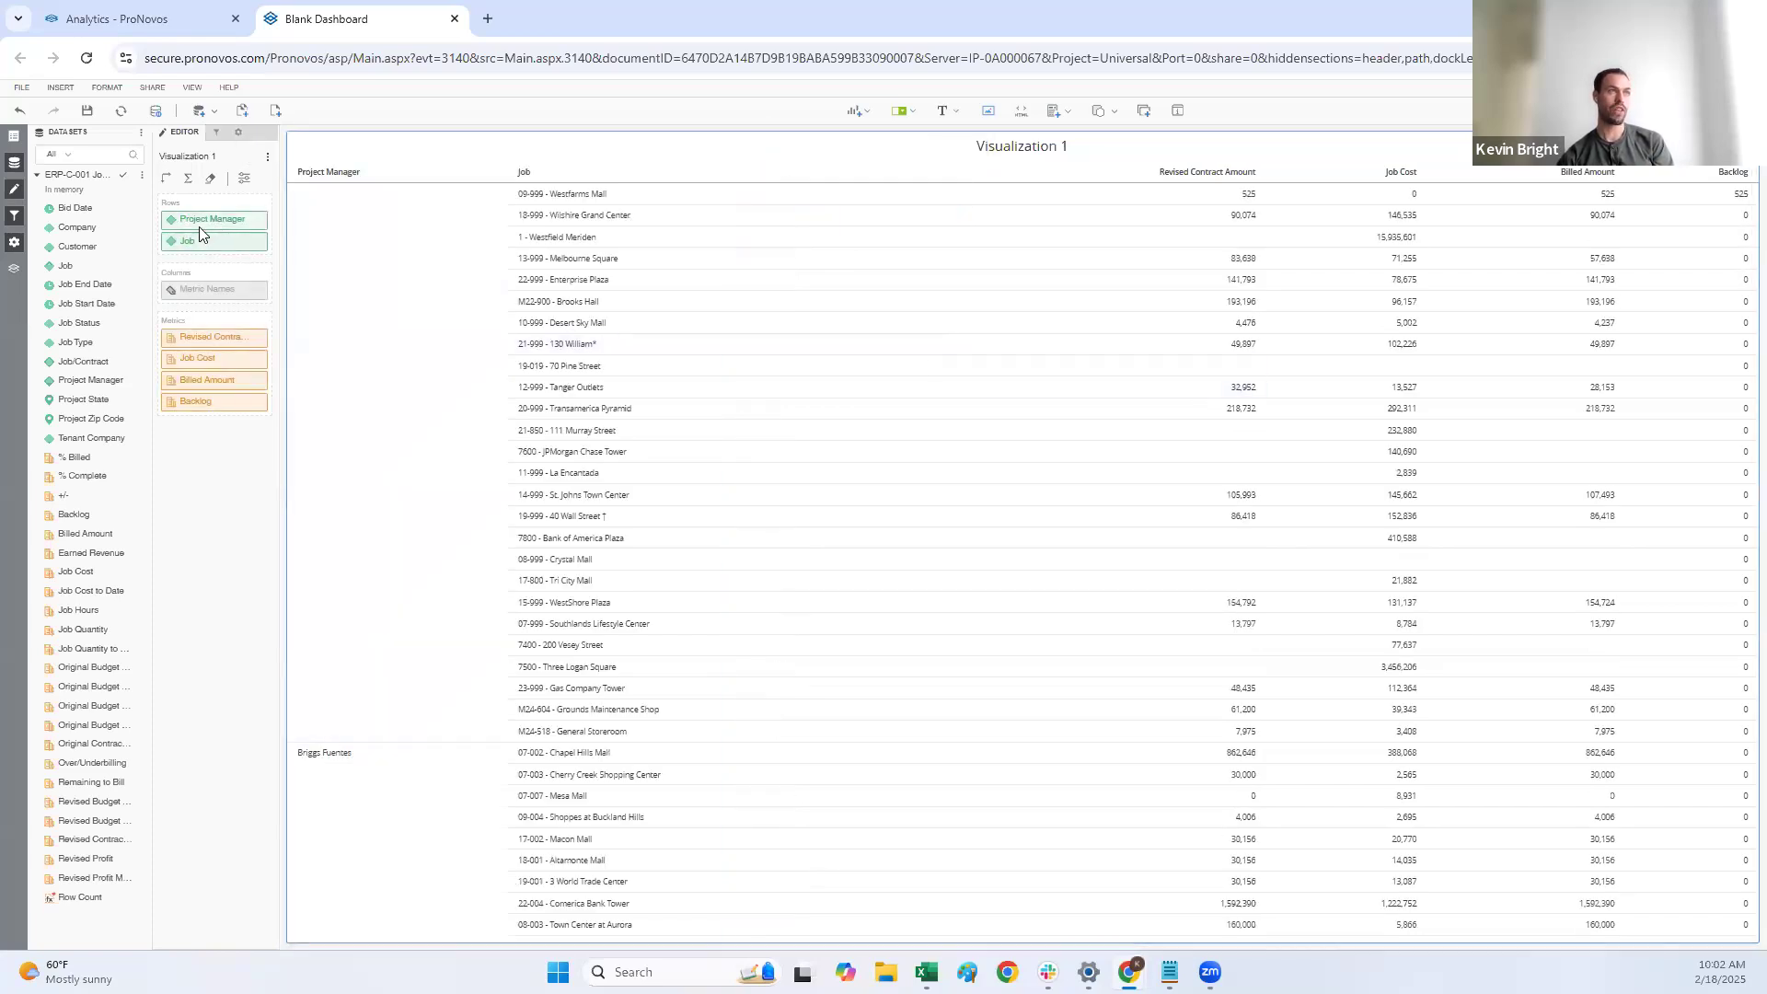
pyautogui.scroll(-4, 552, 617)
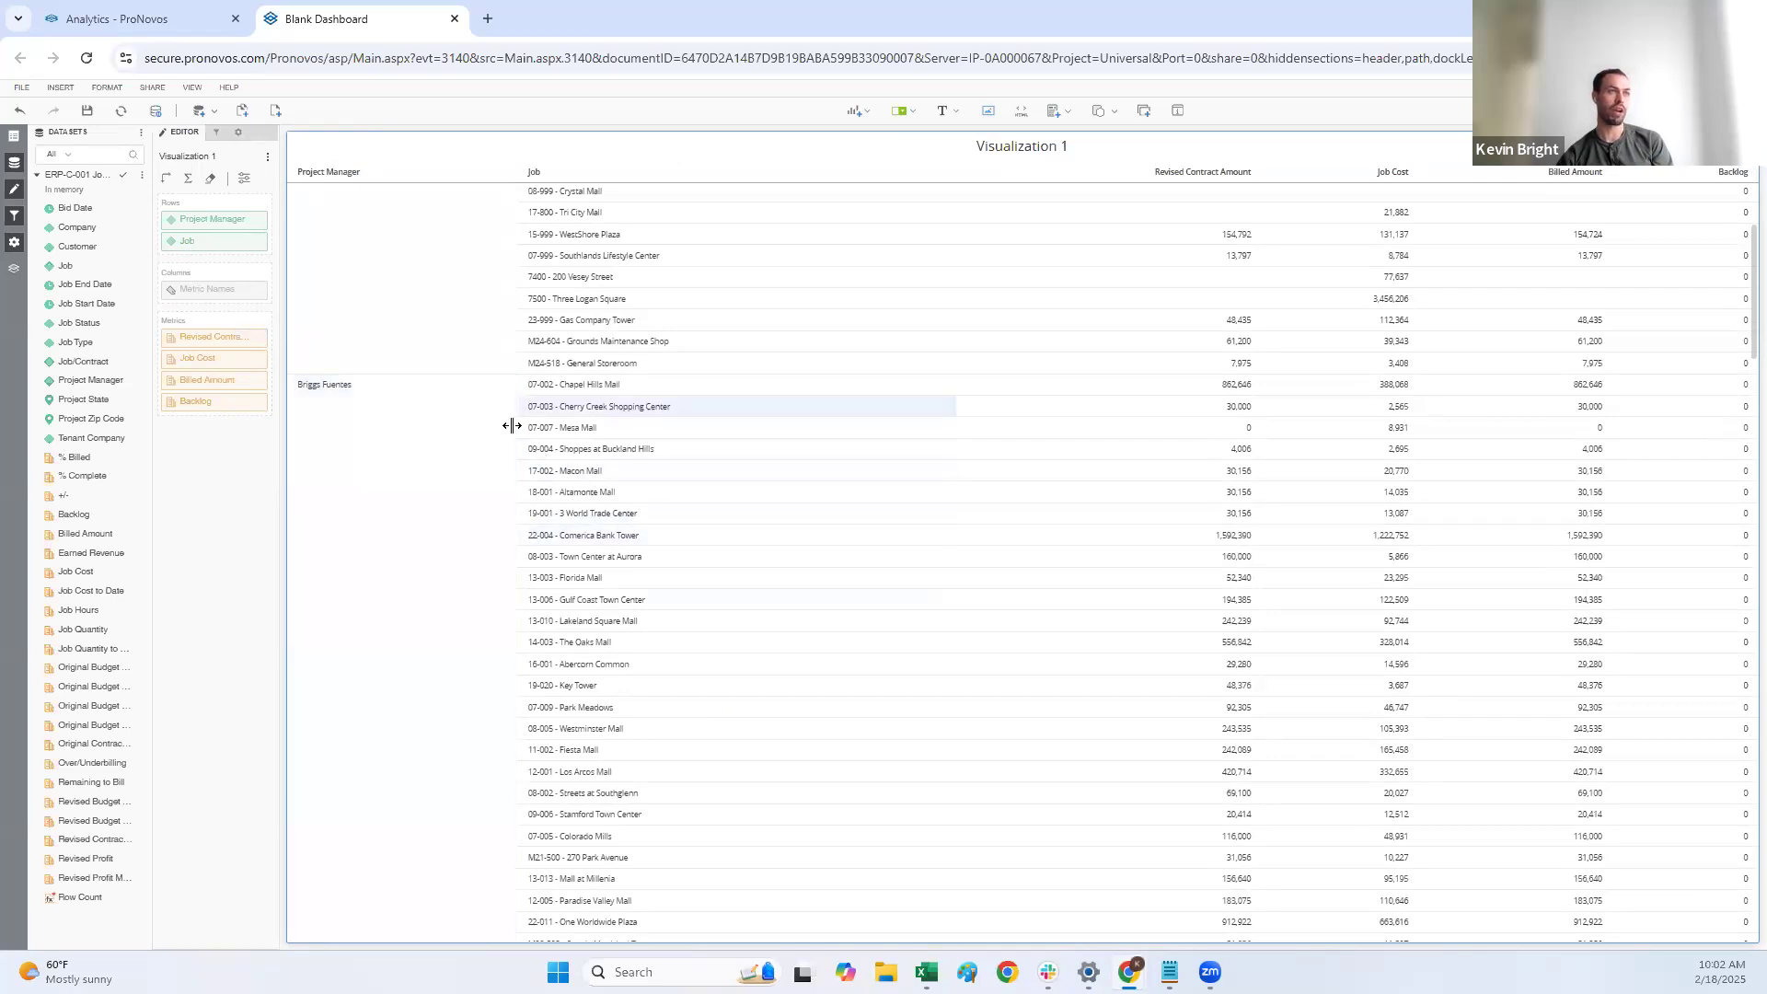
pyautogui.scroll(4, 668, 543)
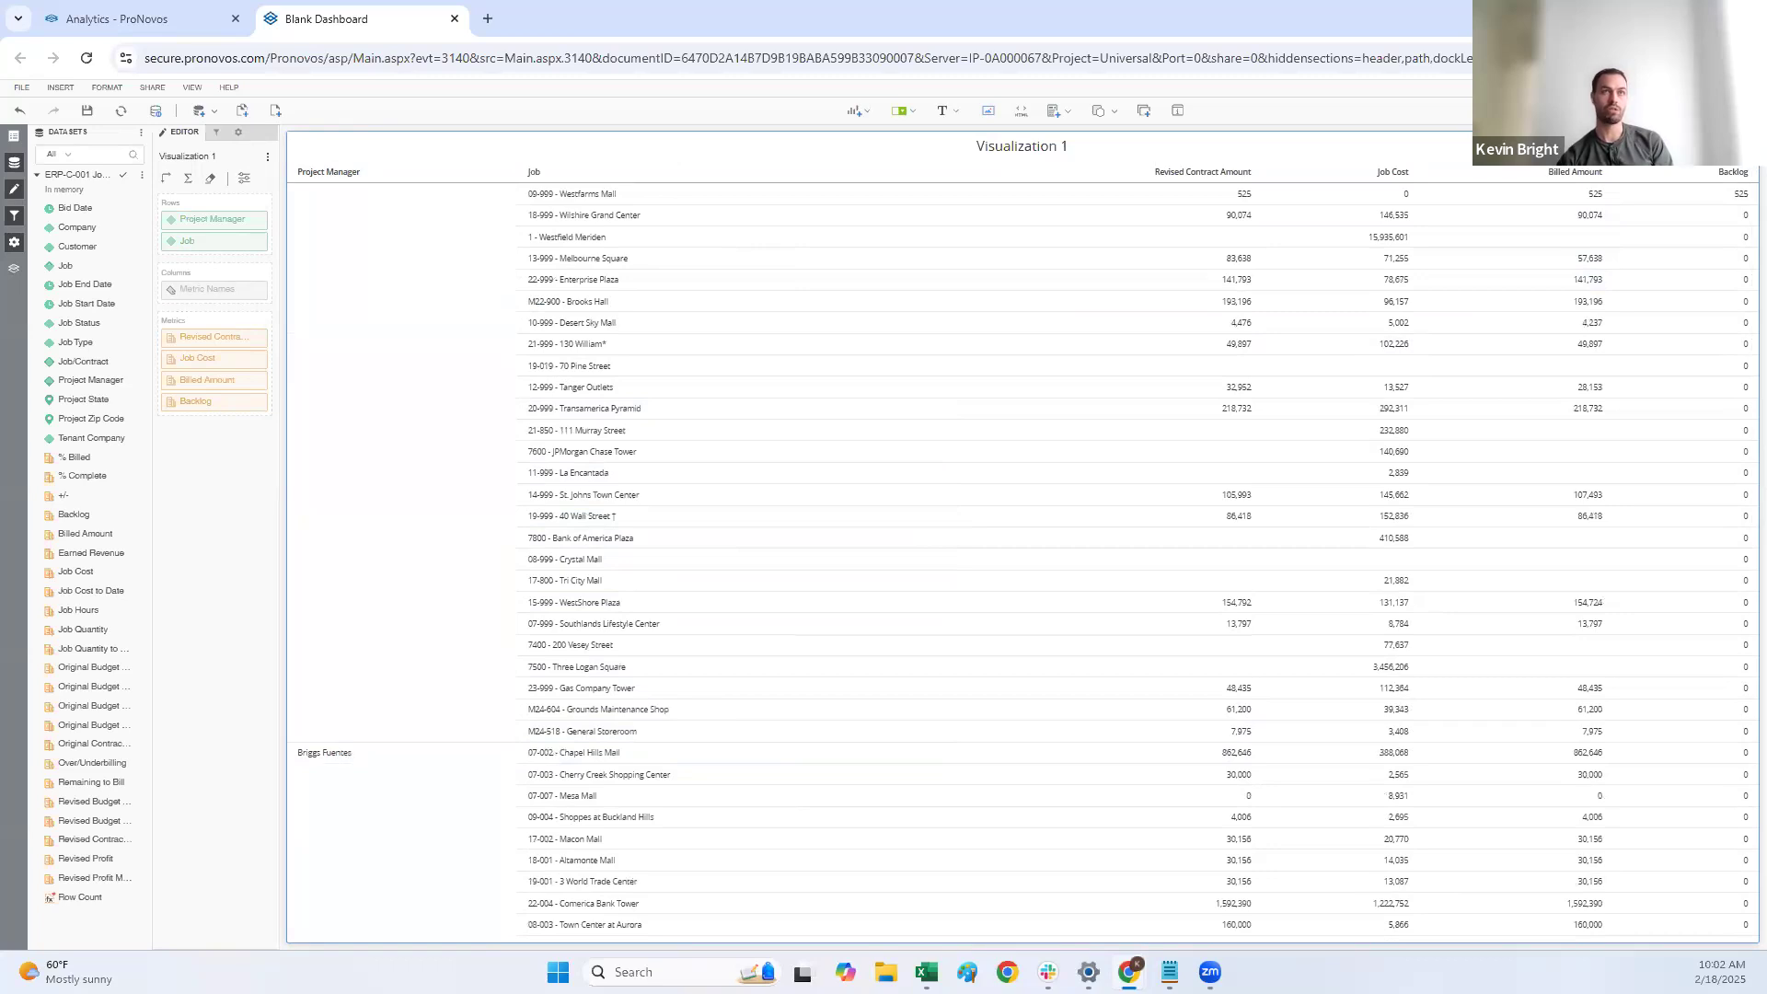
# Step: Show totals in the project manager and job grid
pyautogui.click(1744, 147)
pyautogui.click(1689, 211)
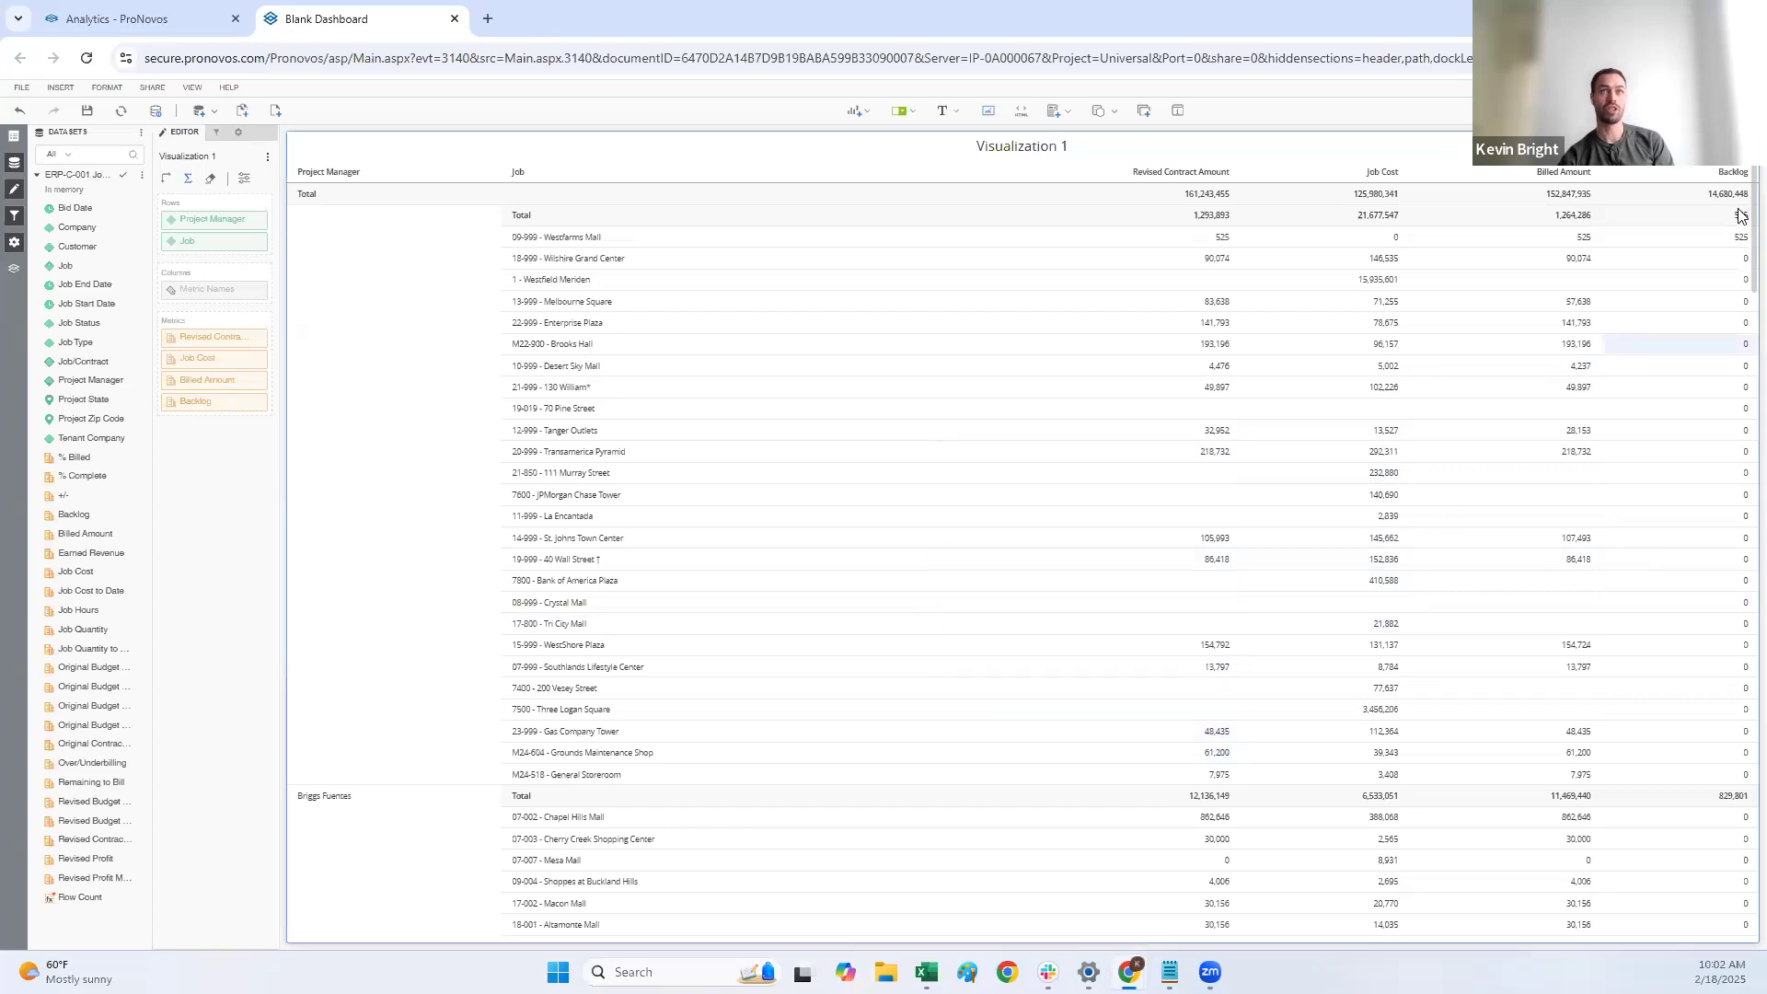
pyautogui.rightClick(1702, 181)
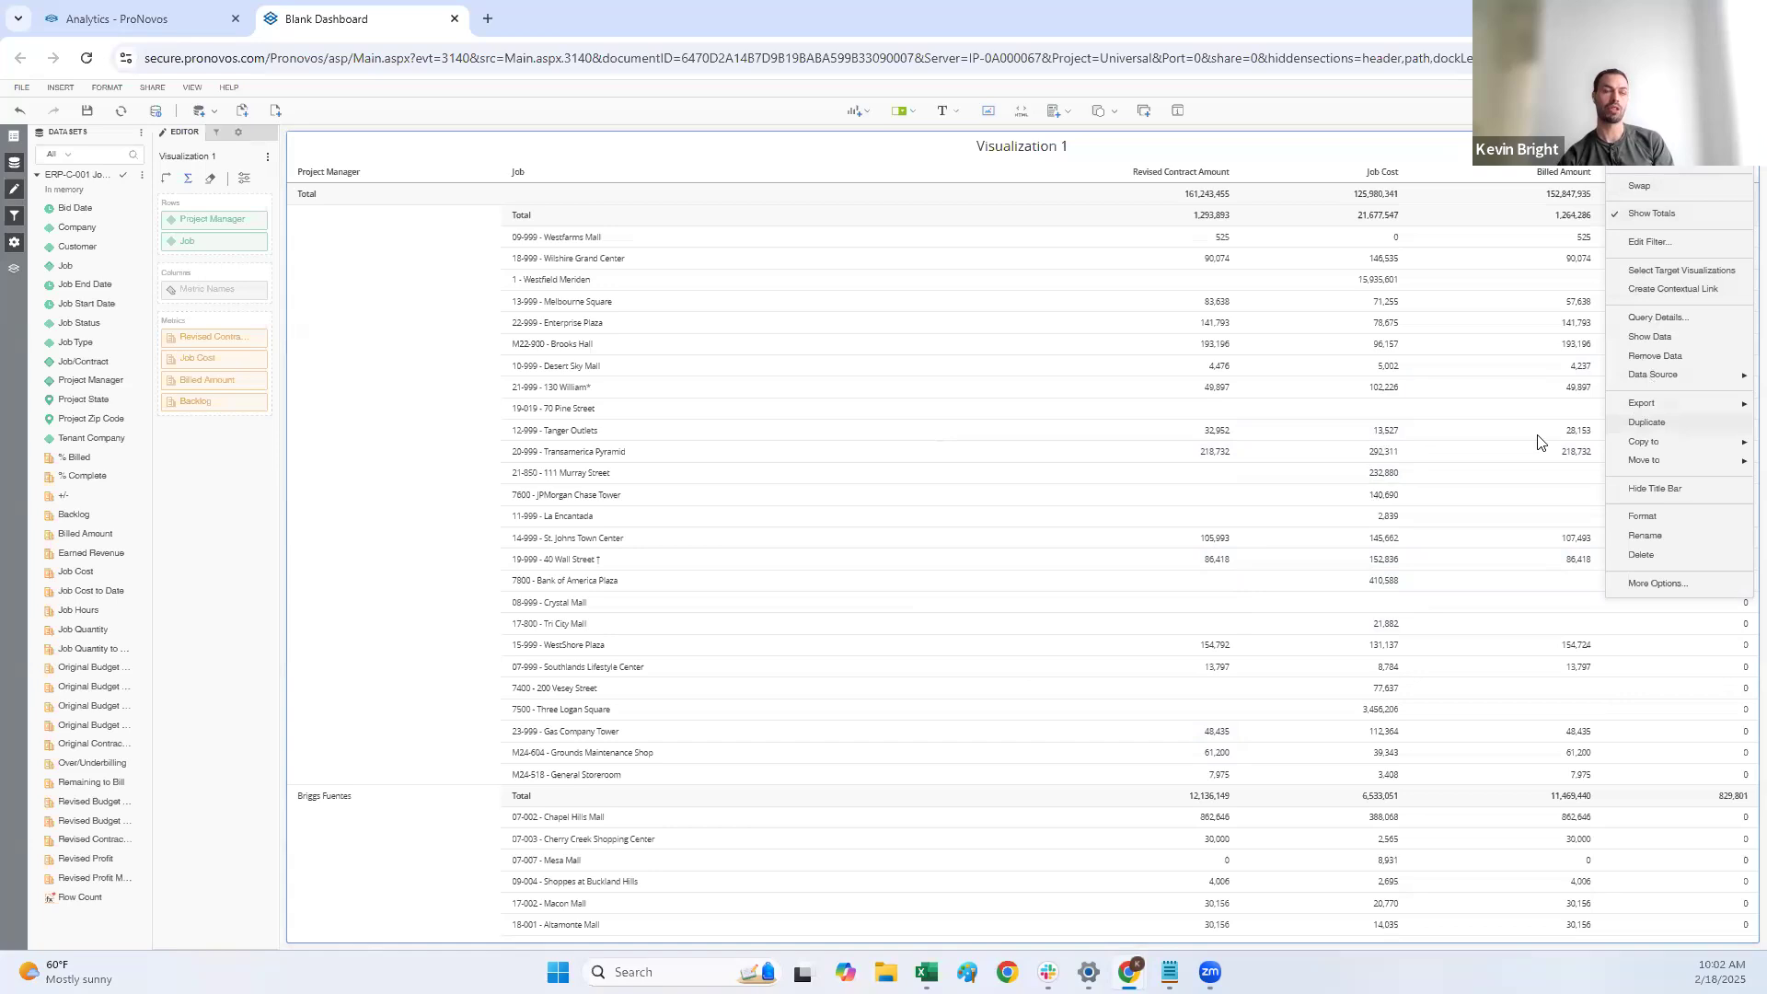
pyautogui.click(189, 529)
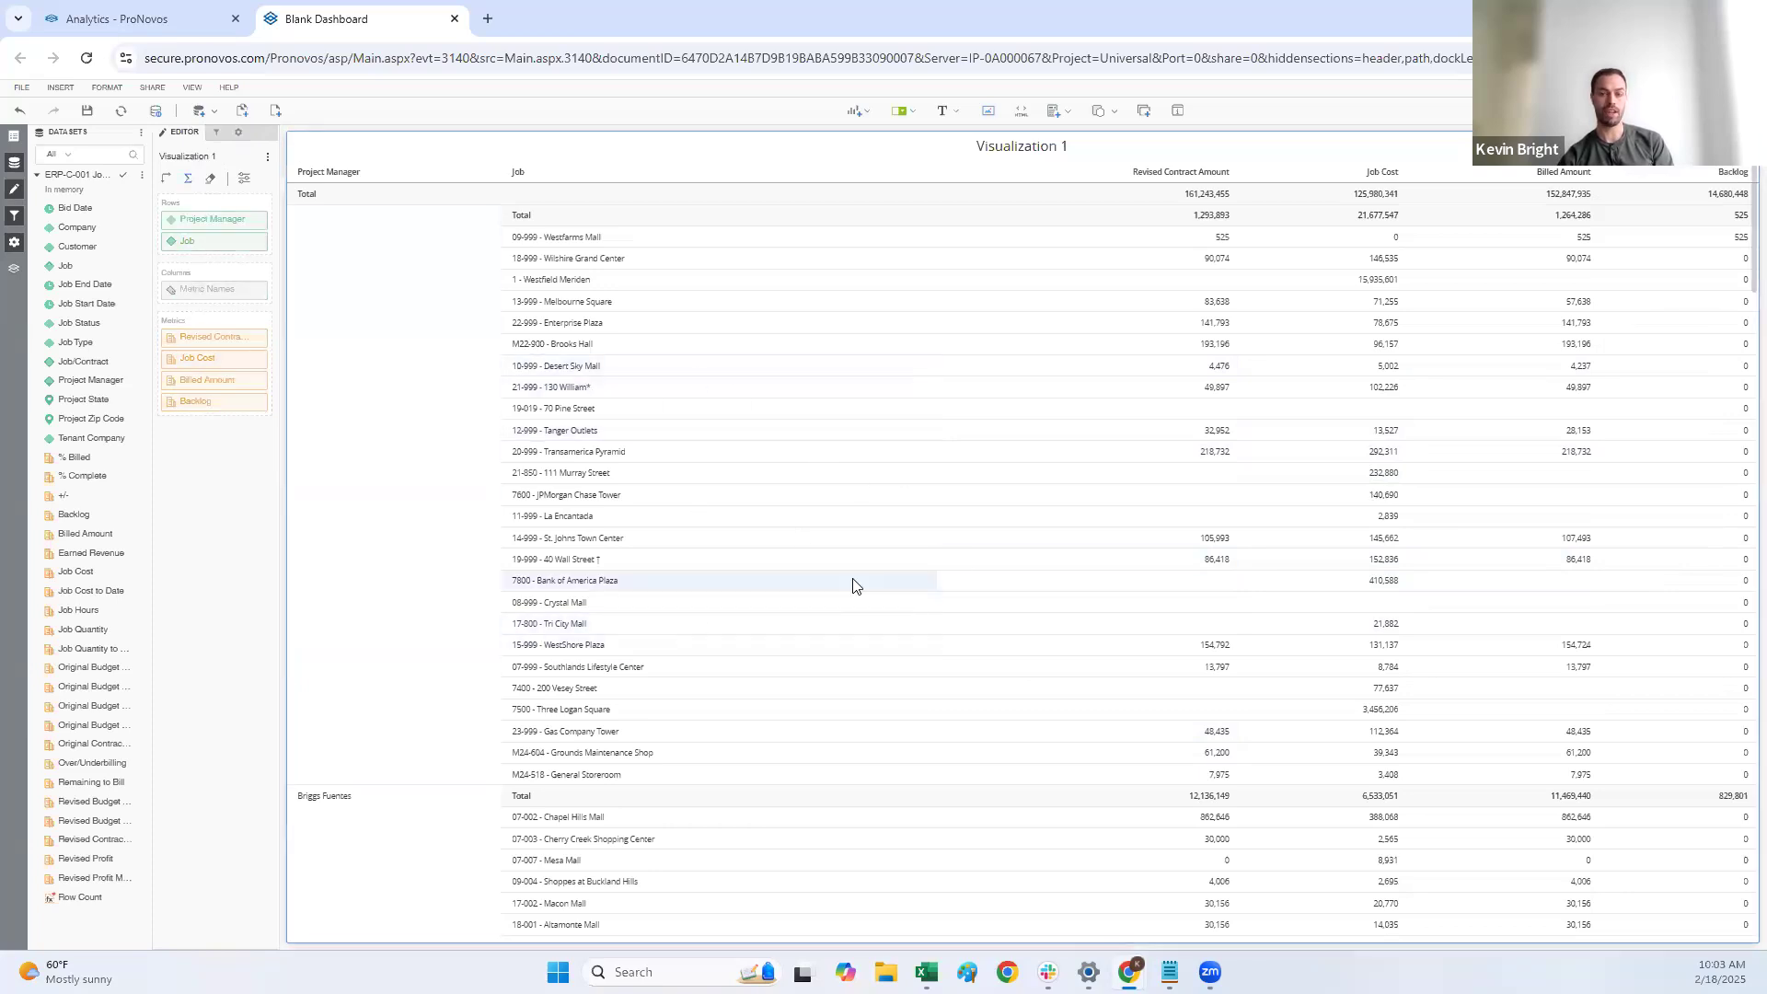
# Step: Examine the chapter's filter area and the grid's format settings for layout, text, cells, title bar and container
pyautogui.click(216, 132)
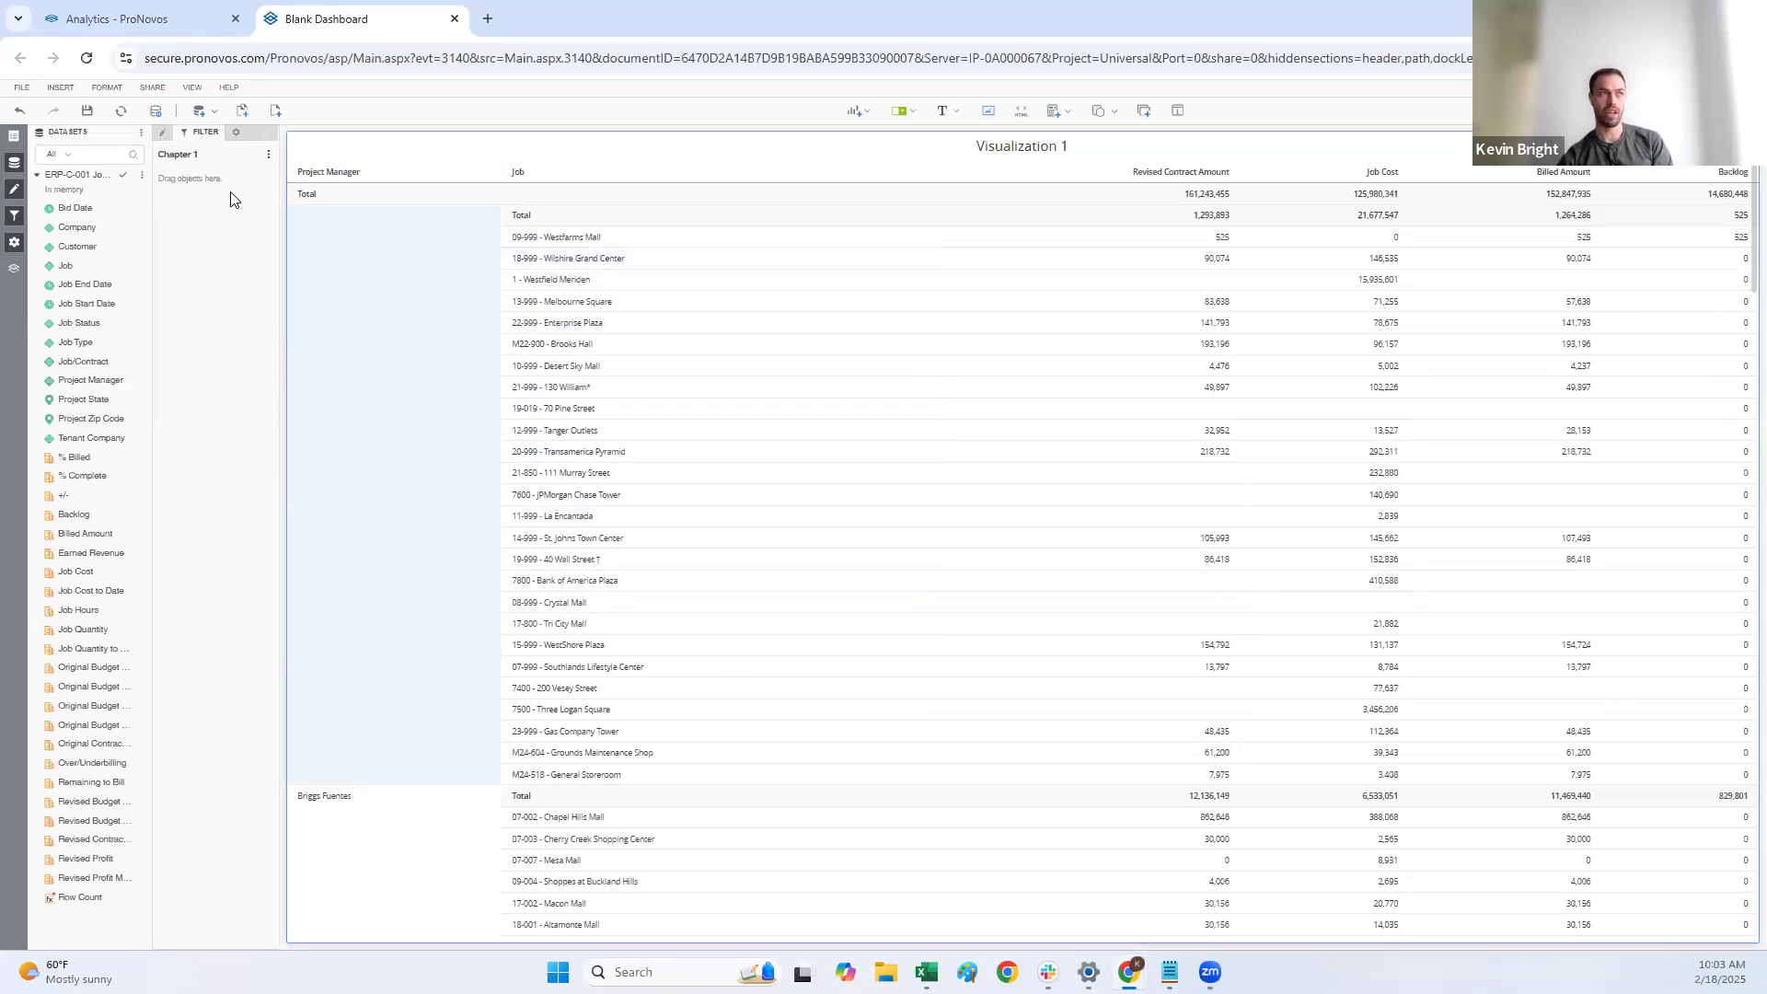
pyautogui.click(237, 133)
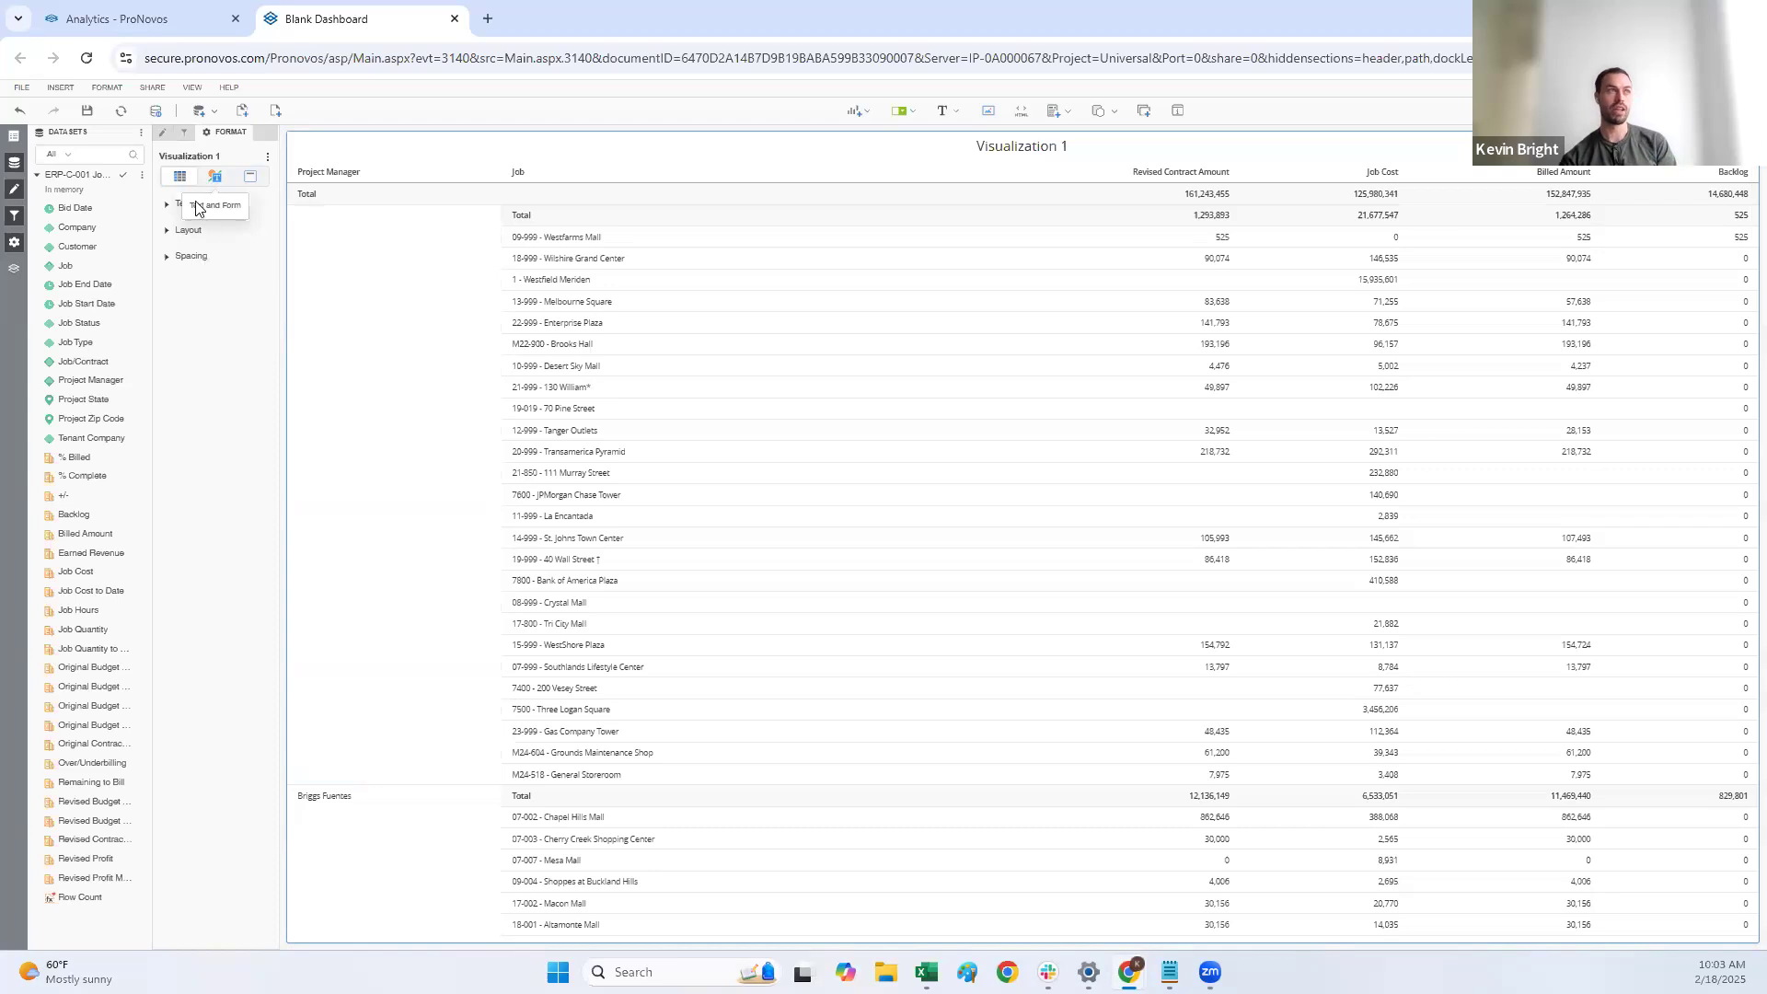
pyautogui.click(214, 180)
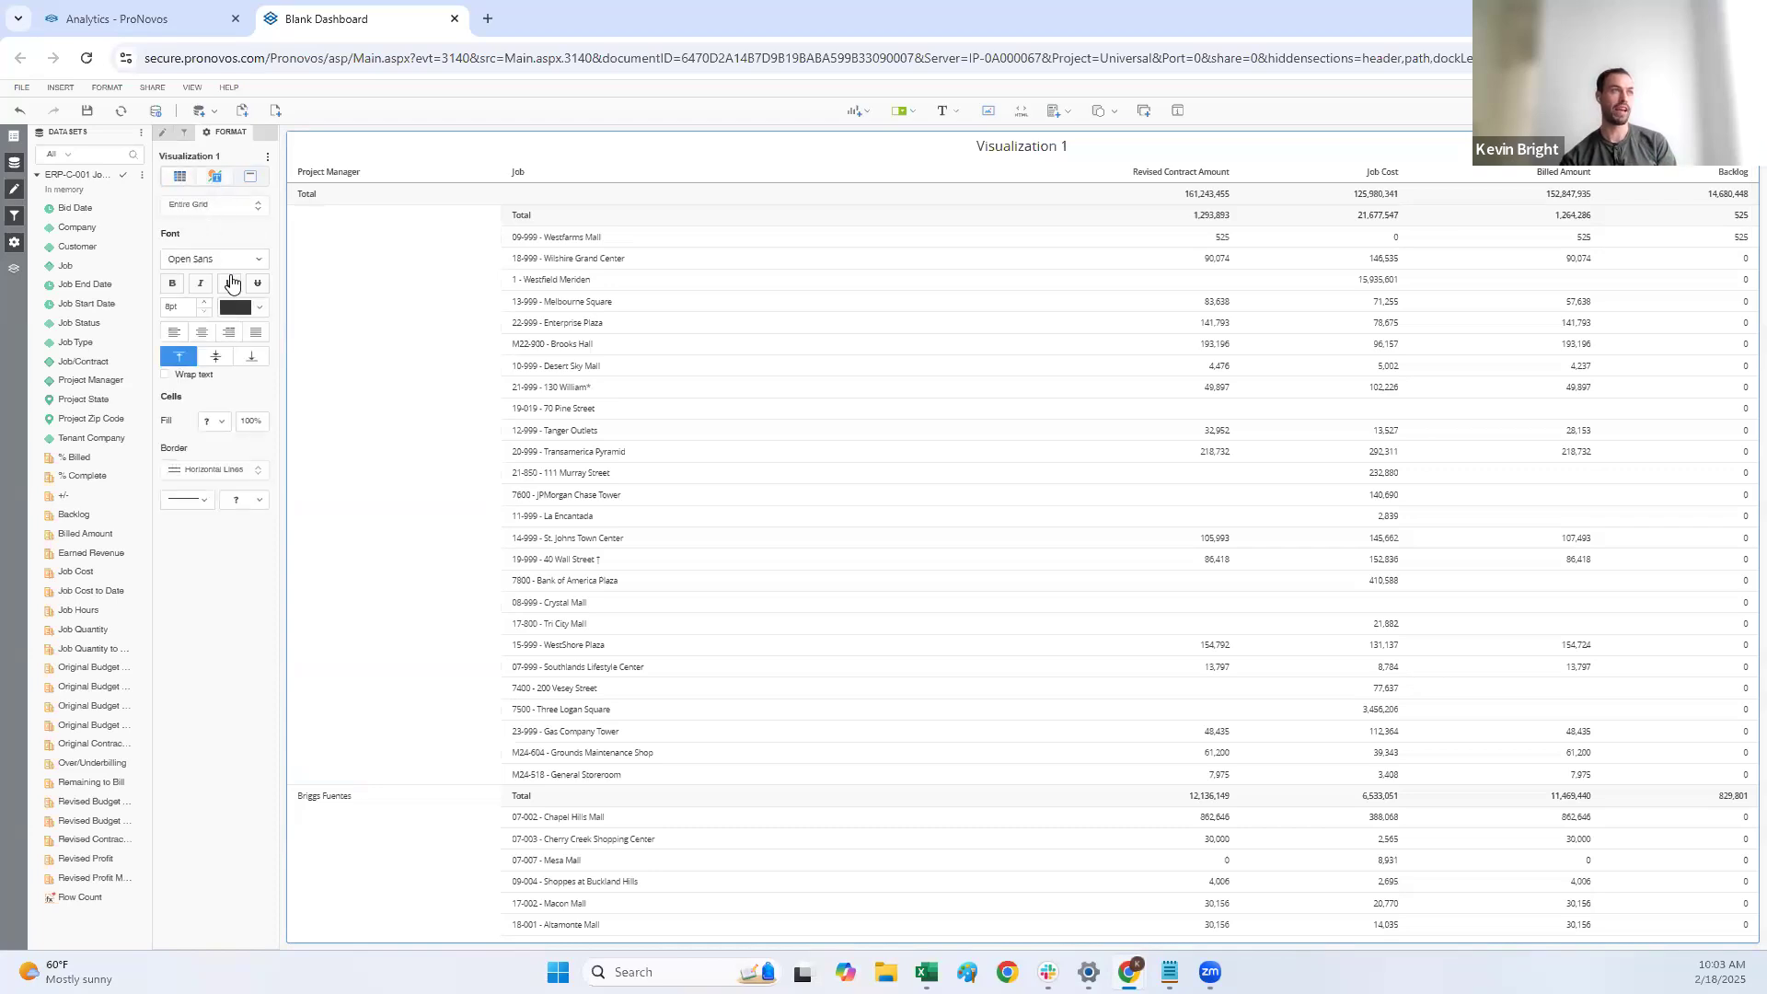
pyautogui.click(248, 178)
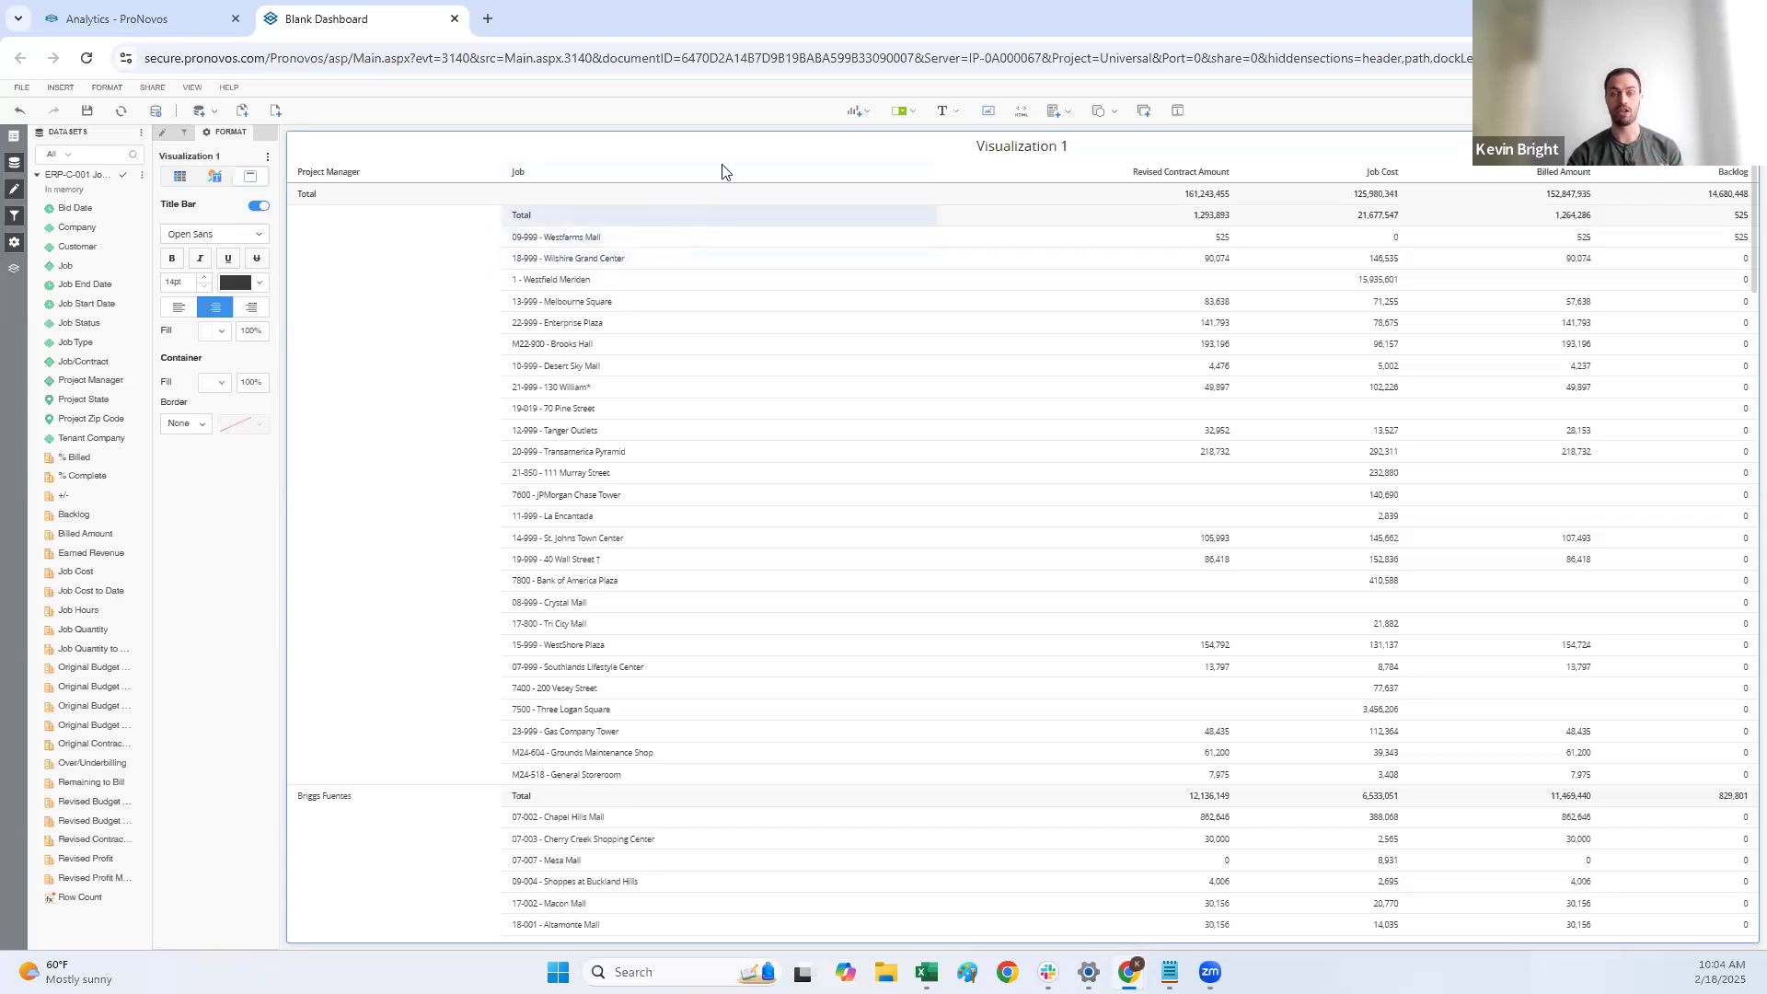
# Step: Look through the visualization types, including Map, More and Custom, and insert a KPI visualization
pyautogui.click(861, 109)
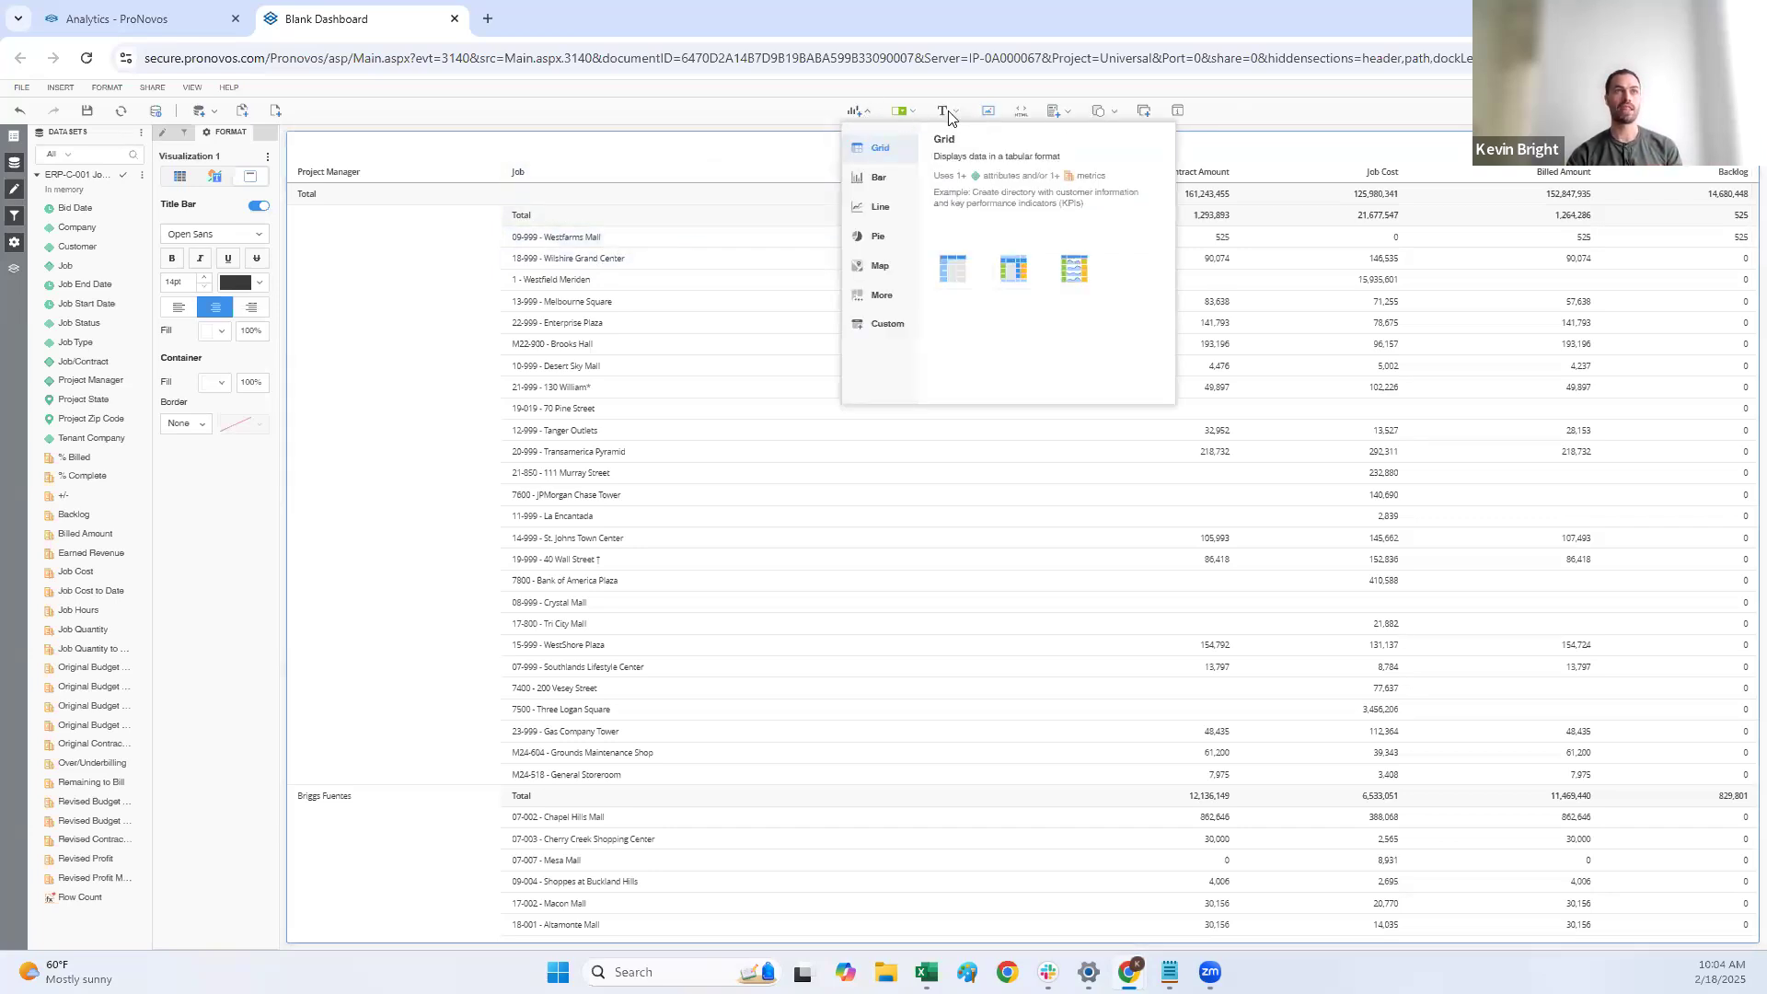
pyautogui.click(863, 112)
pyautogui.click(858, 111)
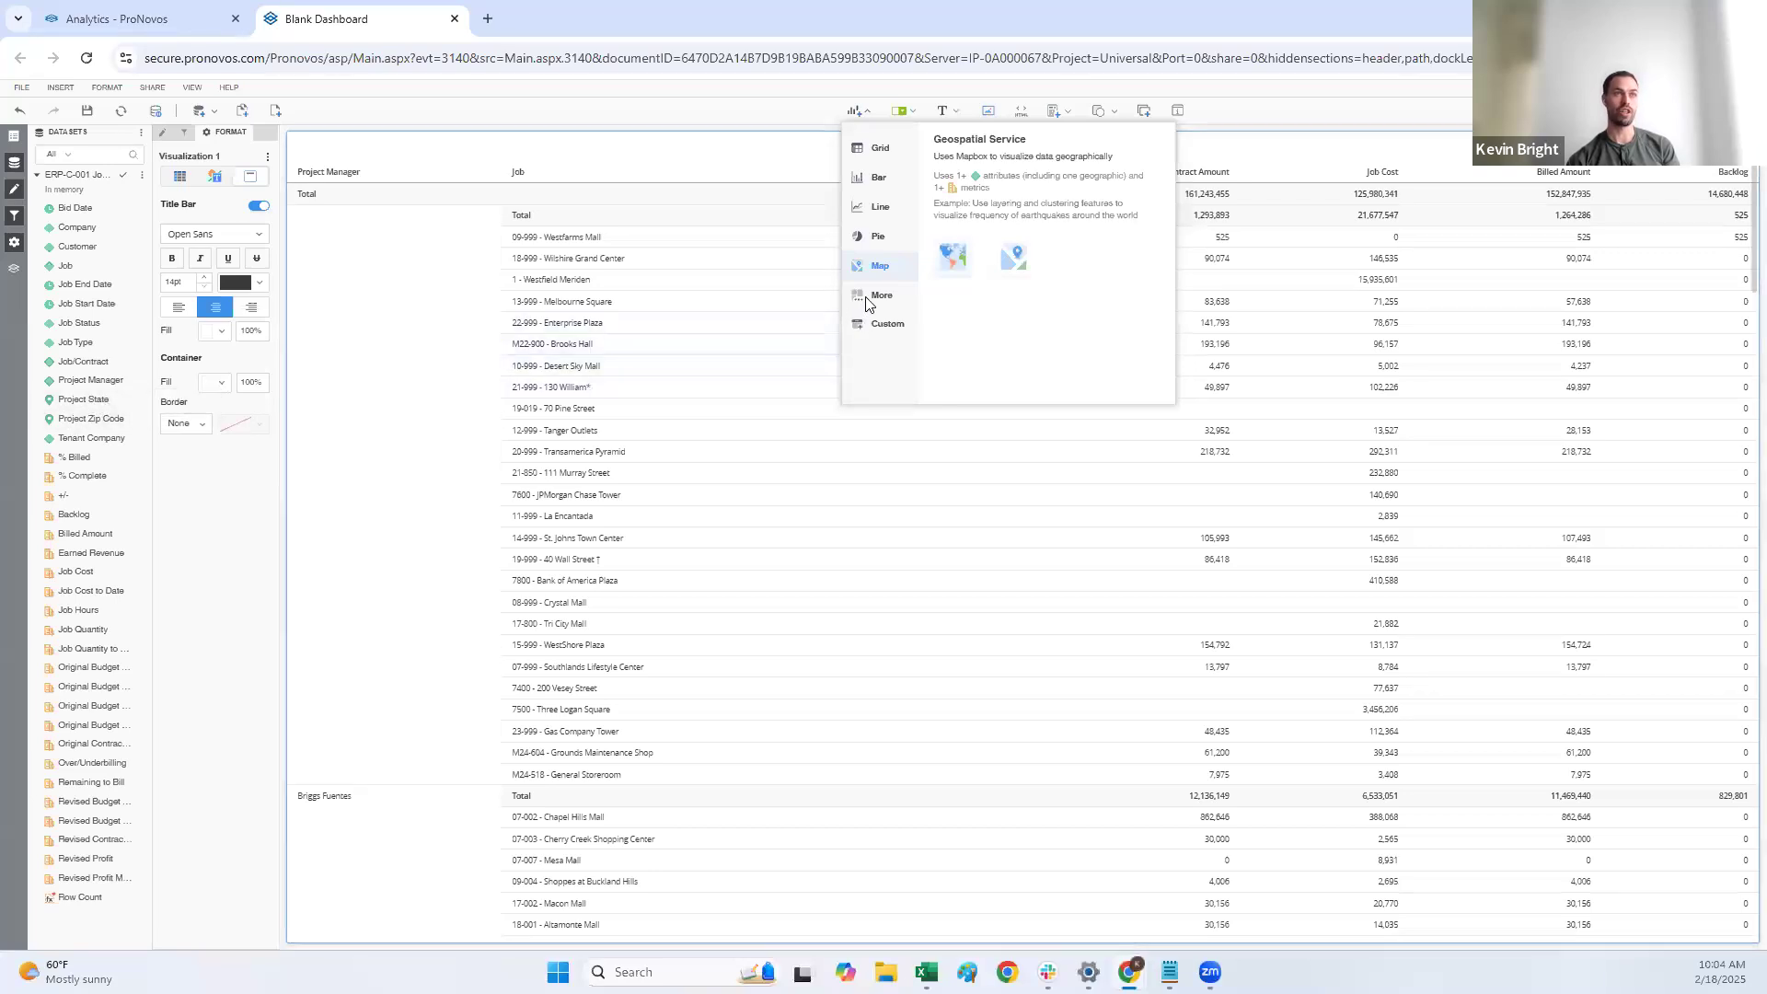
pyautogui.moveTo(875, 297)
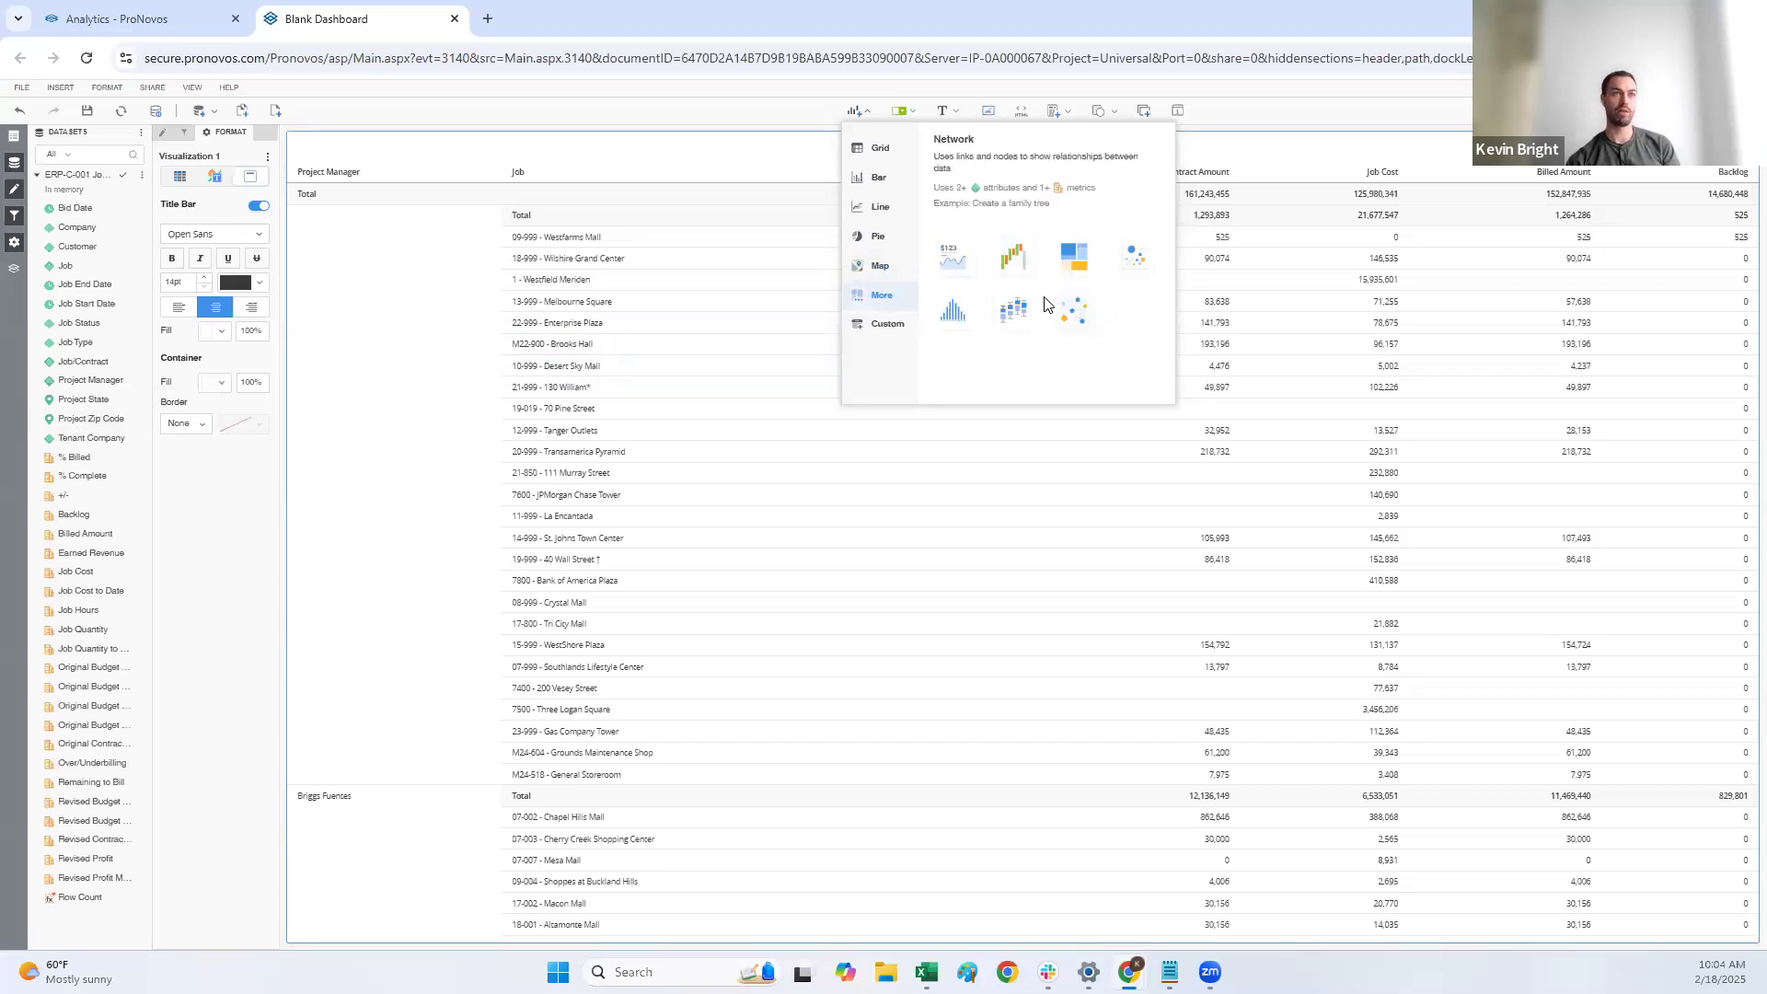
pyautogui.click(887, 325)
pyautogui.moveTo(885, 306)
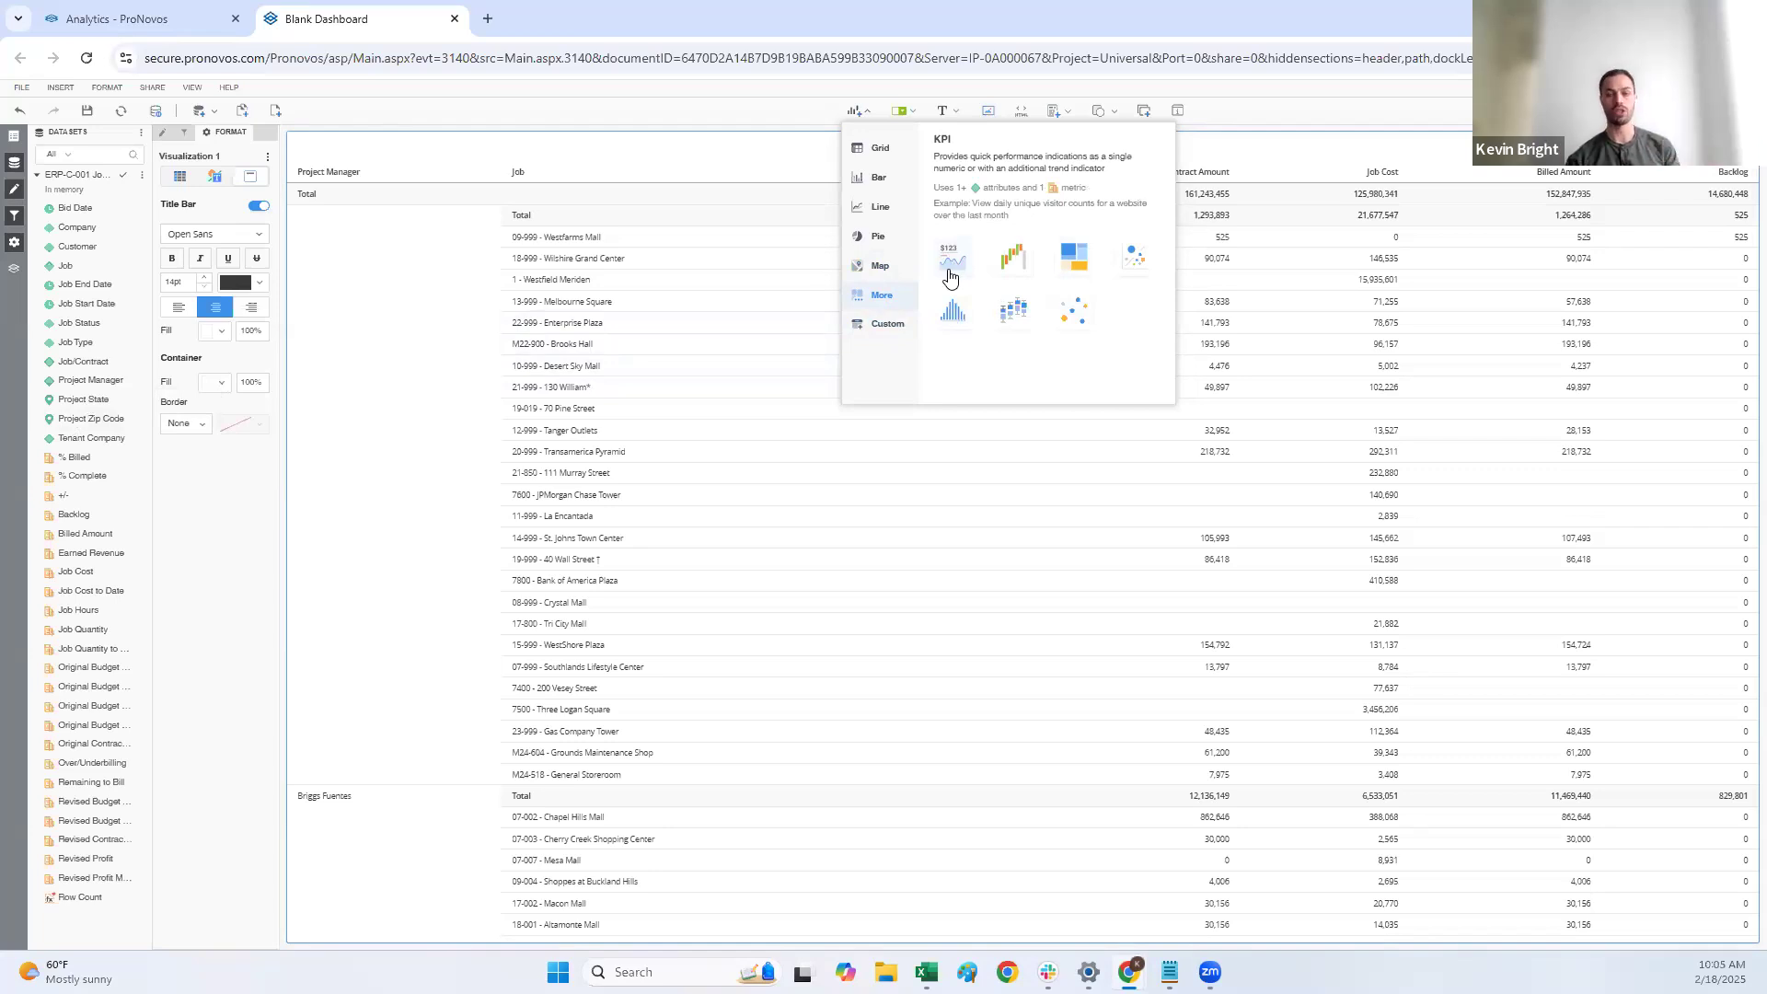
pyautogui.click(898, 324)
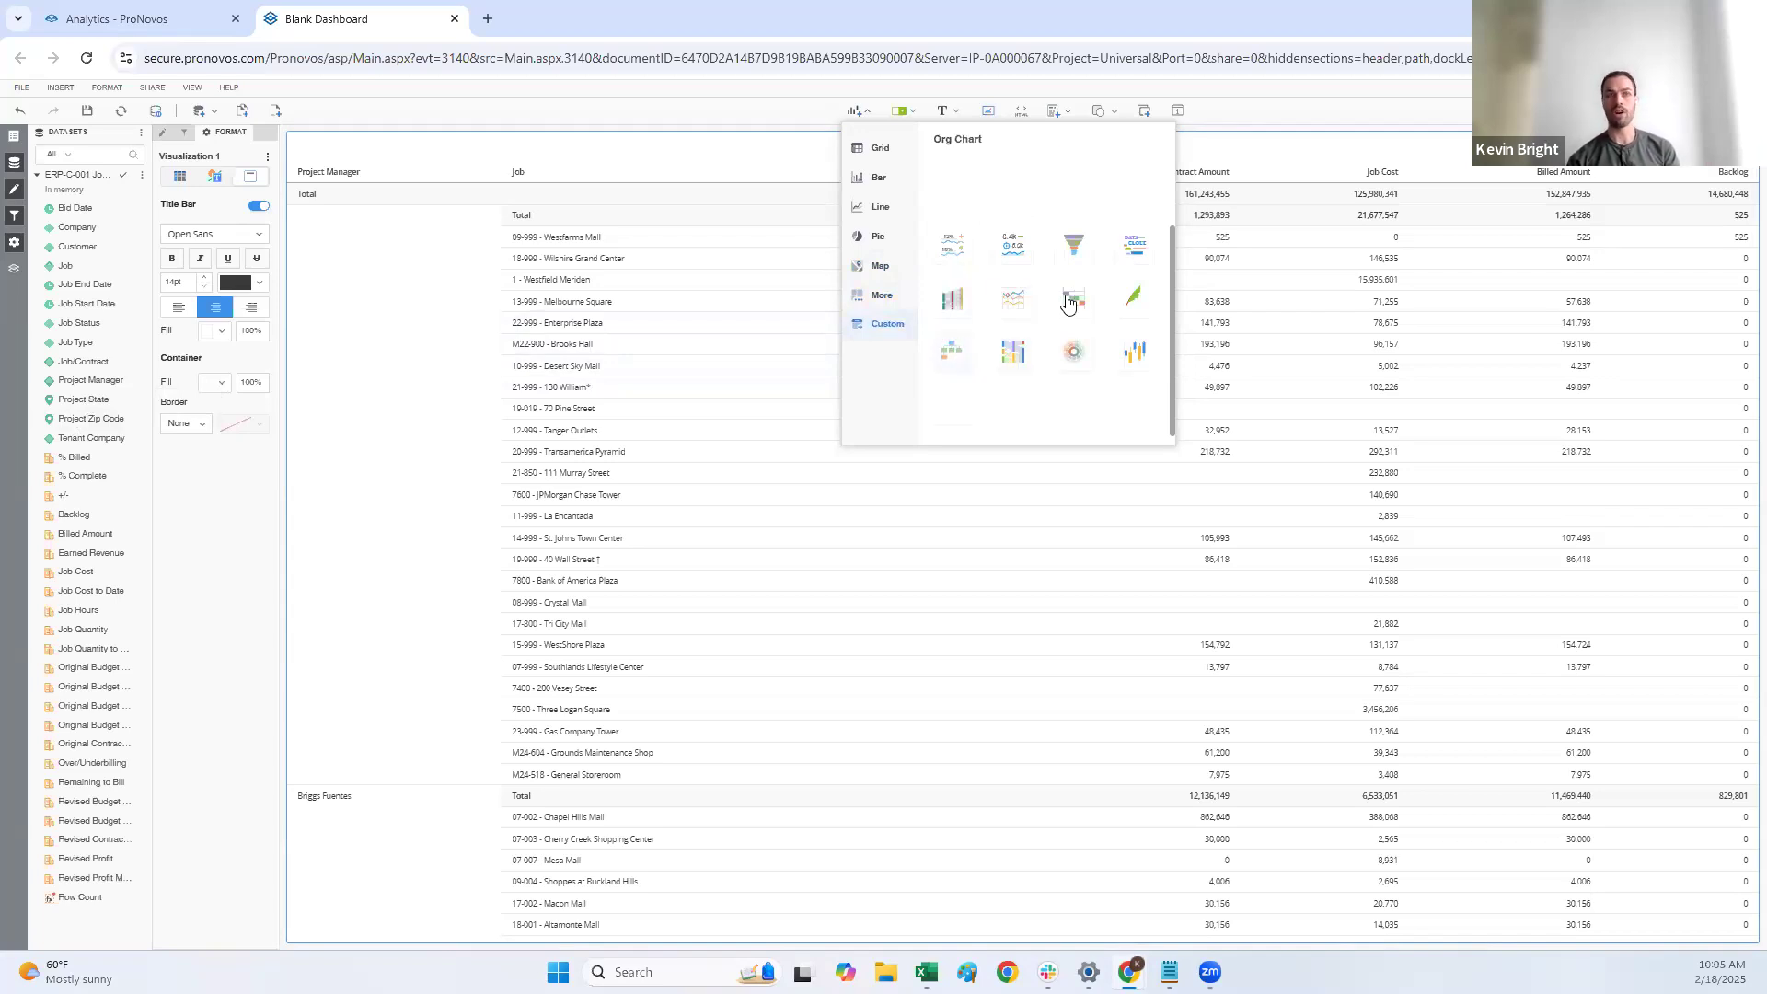
pyautogui.moveTo(881, 158)
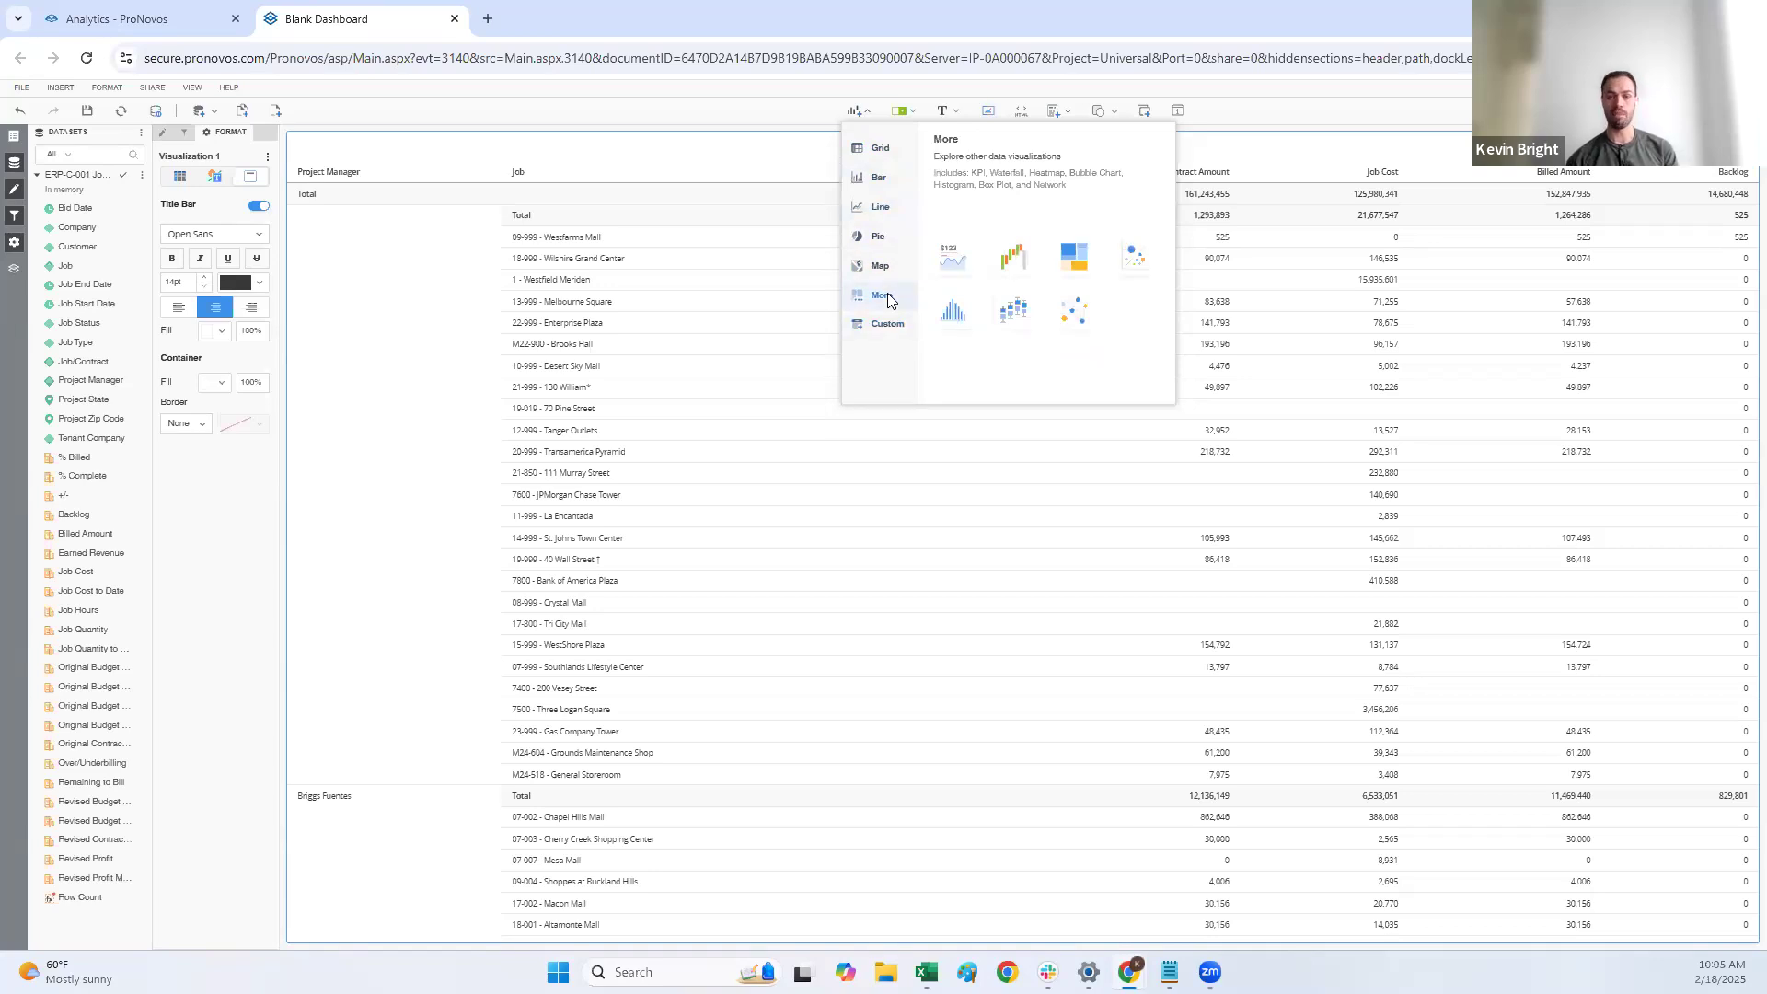
pyautogui.click(953, 262)
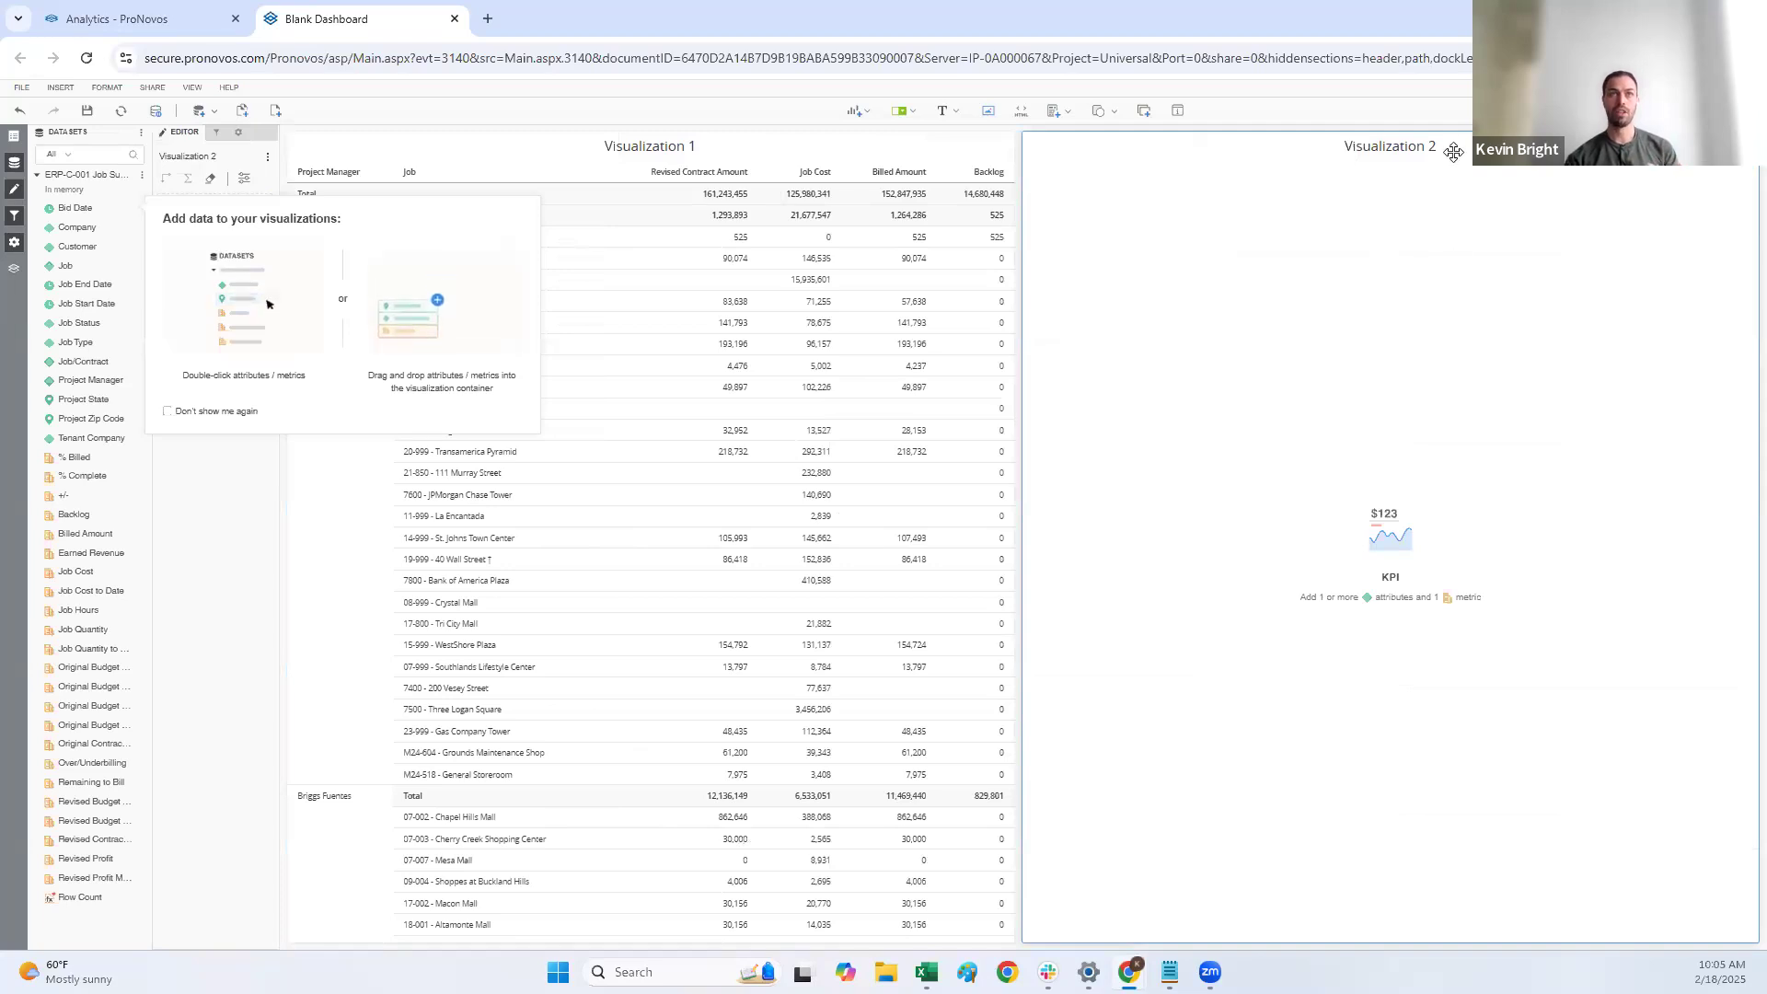
# Step: Arrange the KPI as a short full-width band above the grid and assign Revised Contract Amount as its metric
pyautogui.click(1421, 145)
pyautogui.moveTo(1294, 146); pyautogui.dragTo(1224, 237)
pyautogui.moveTo(1008, 531); pyautogui.dragTo(1217, 311)
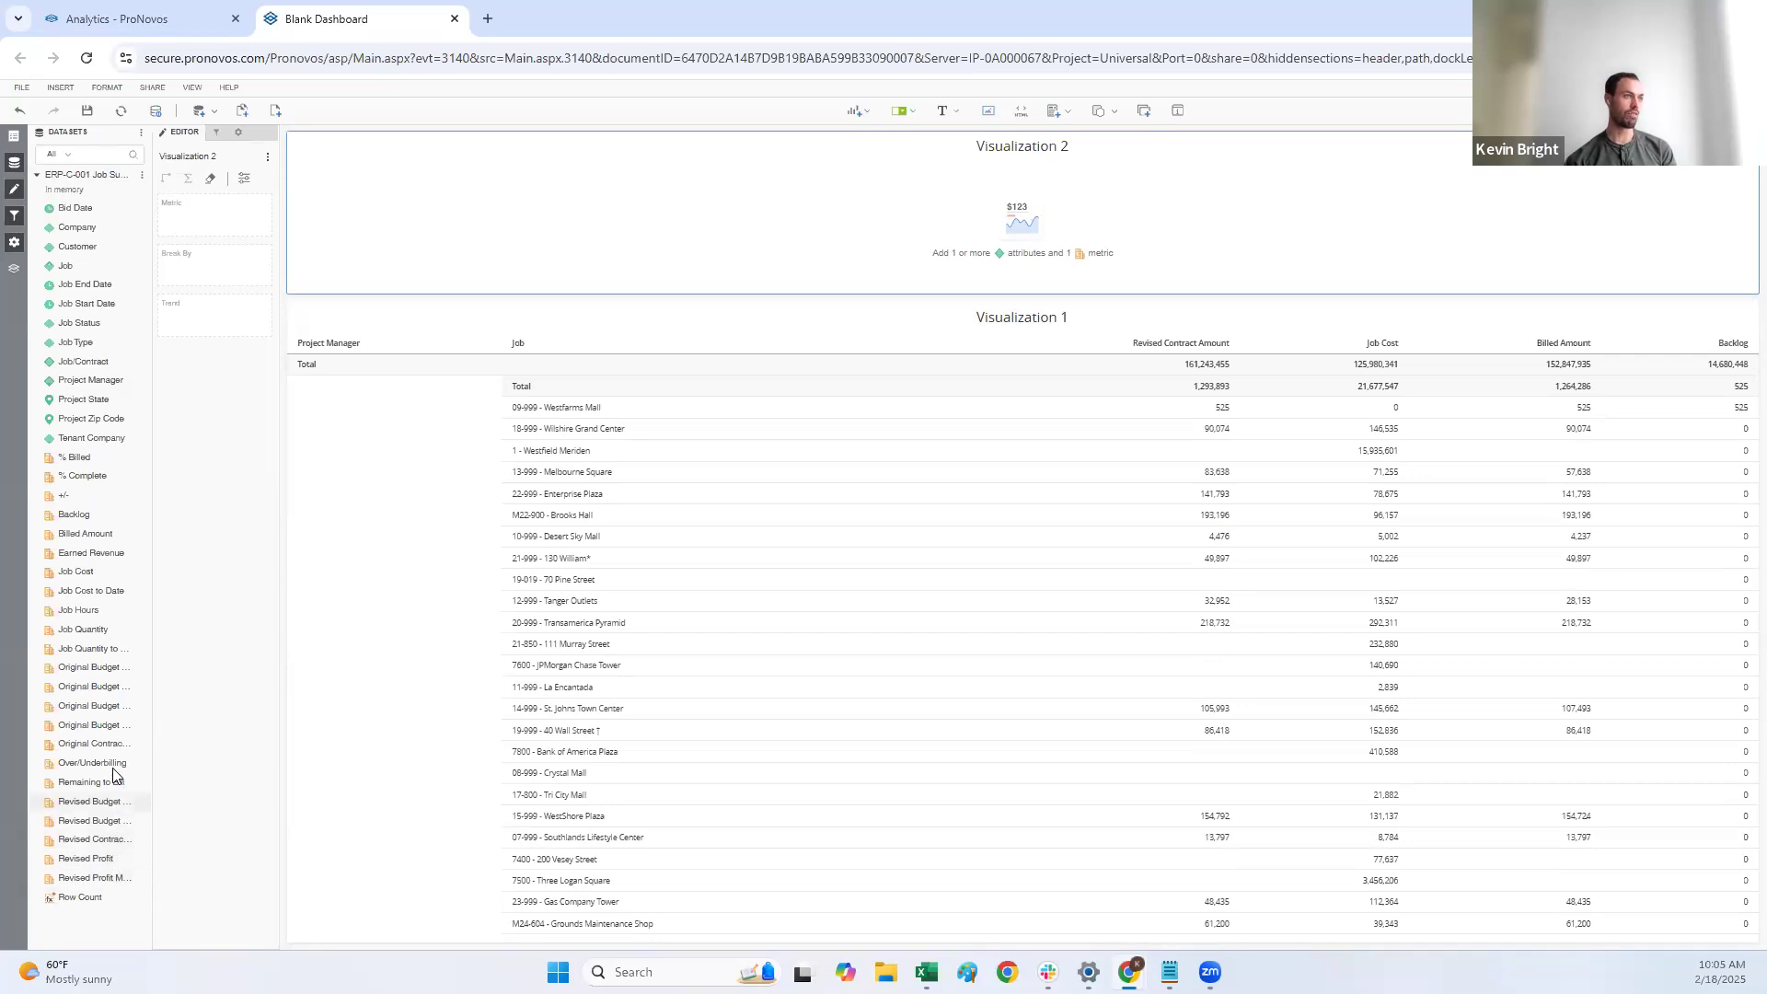
pyautogui.doubleClick(107, 841)
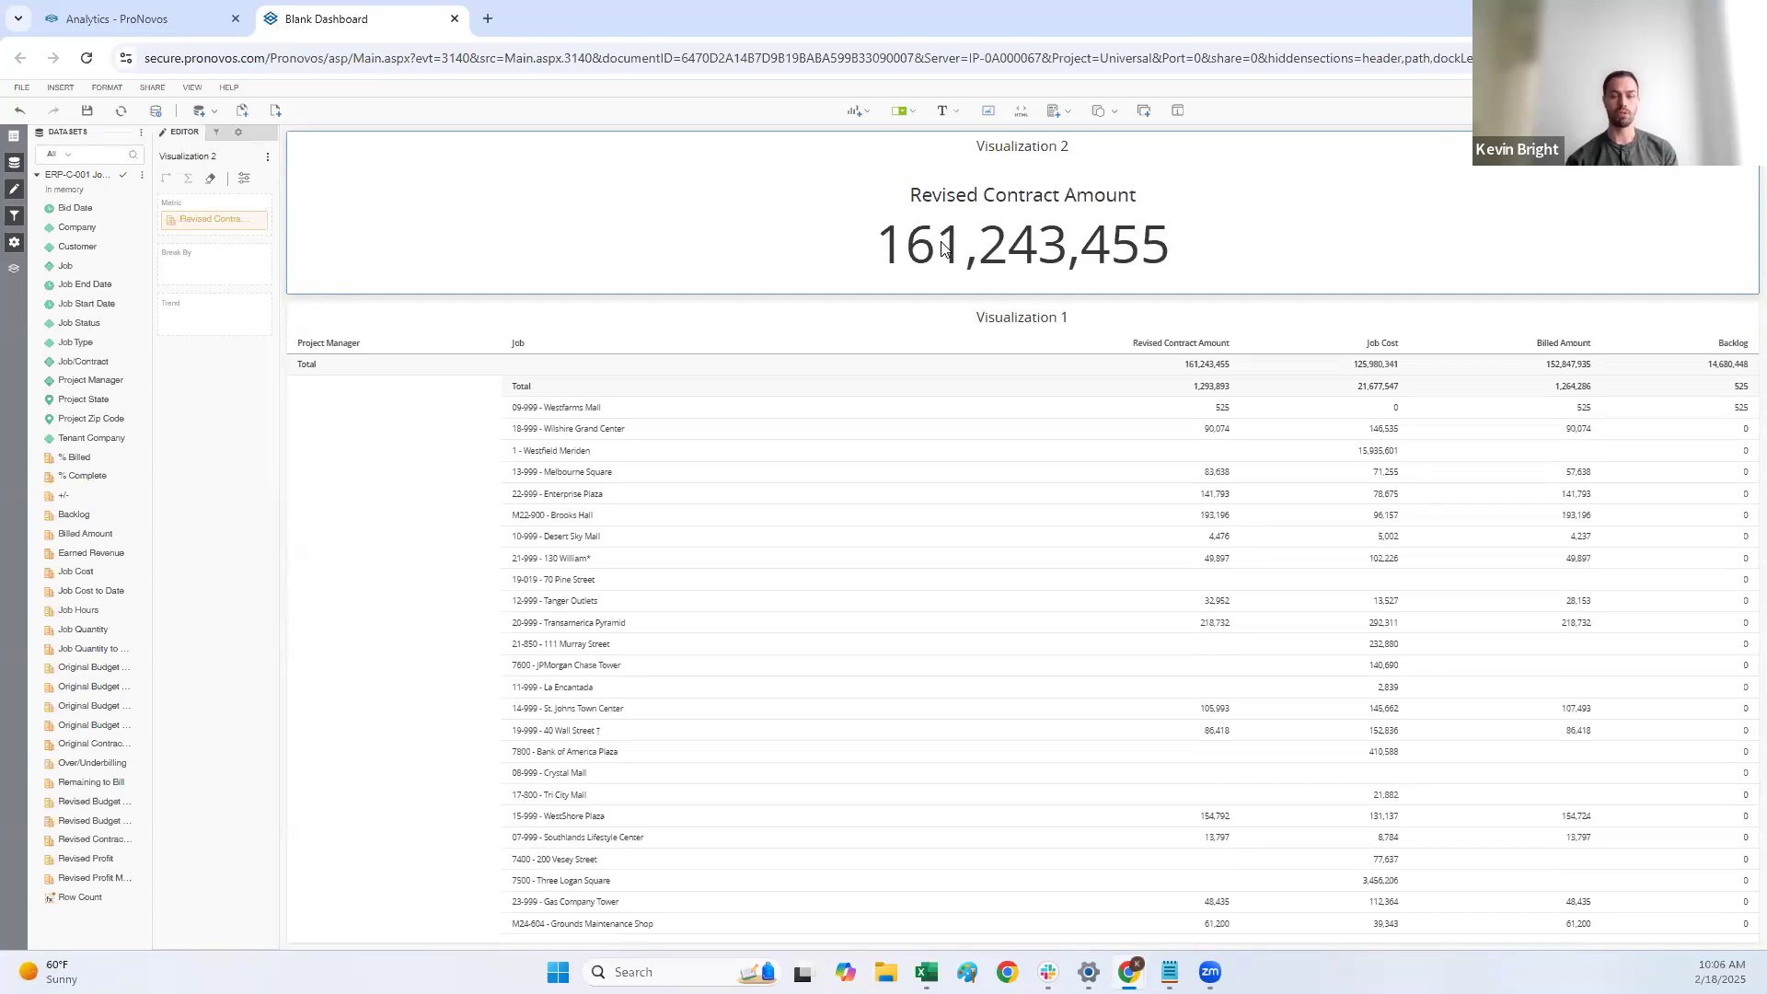
# Step: Insert a vertical bar chart and position it between the KPI and the grid
pyautogui.click(864, 117)
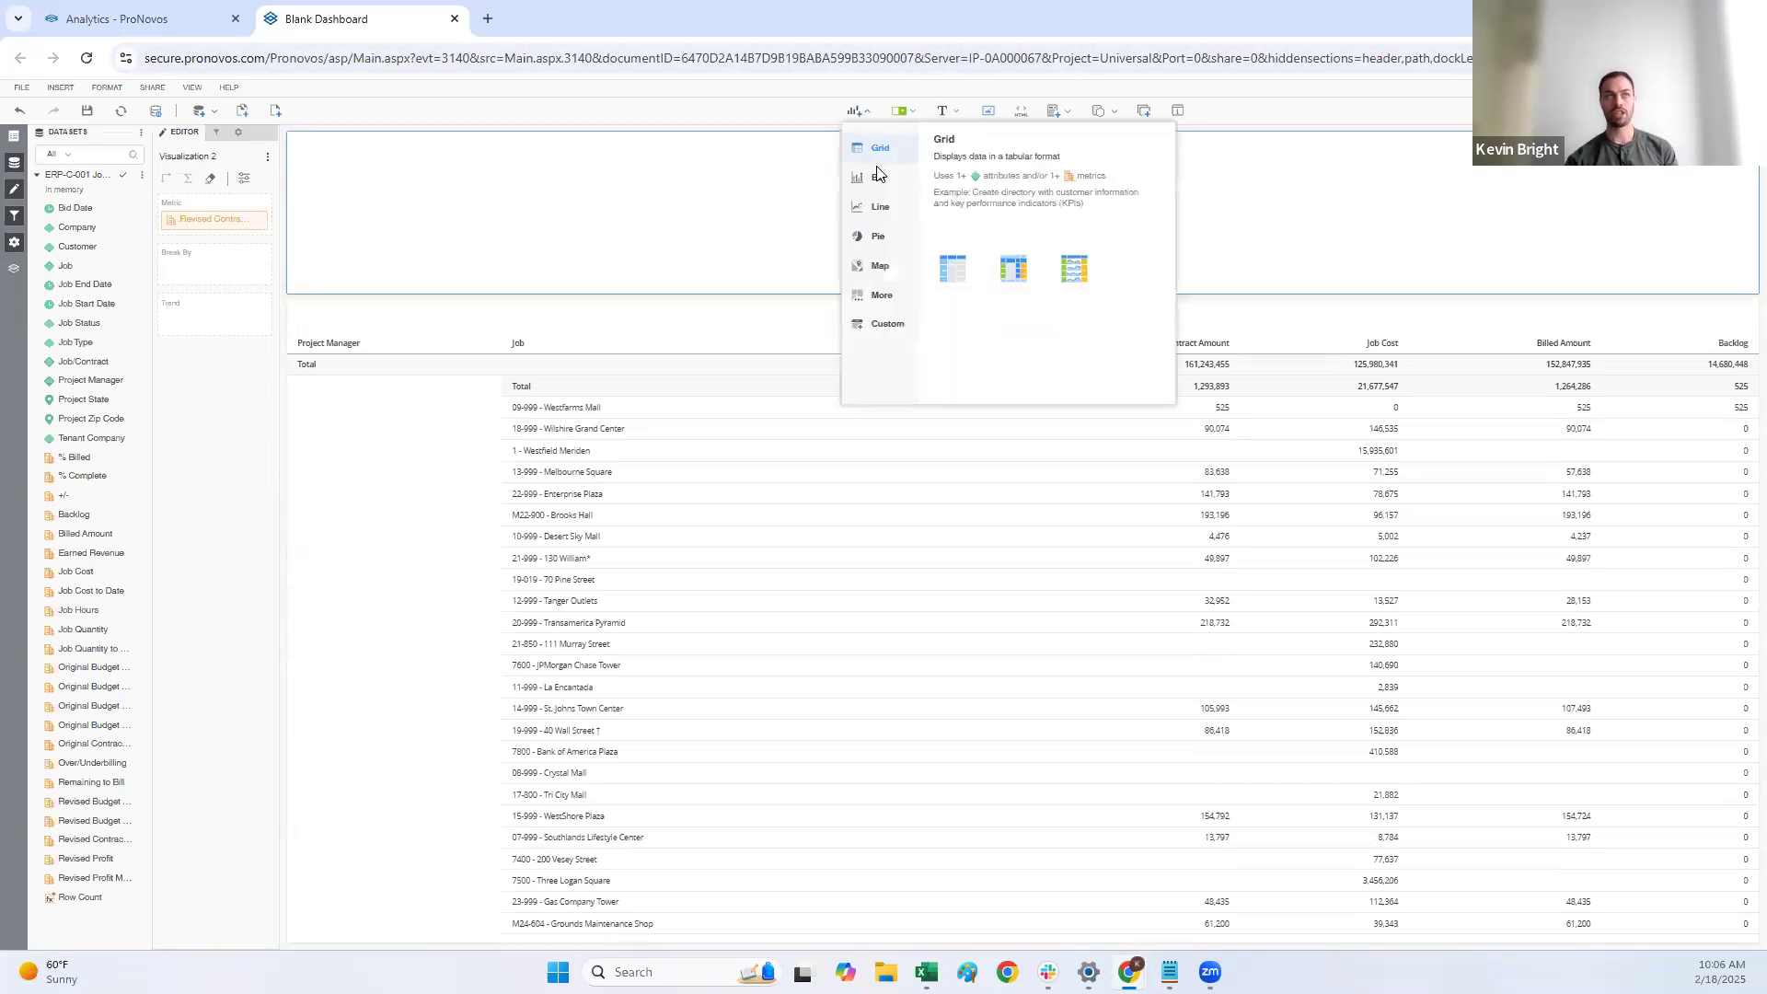
pyautogui.click(879, 176)
pyautogui.click(964, 266)
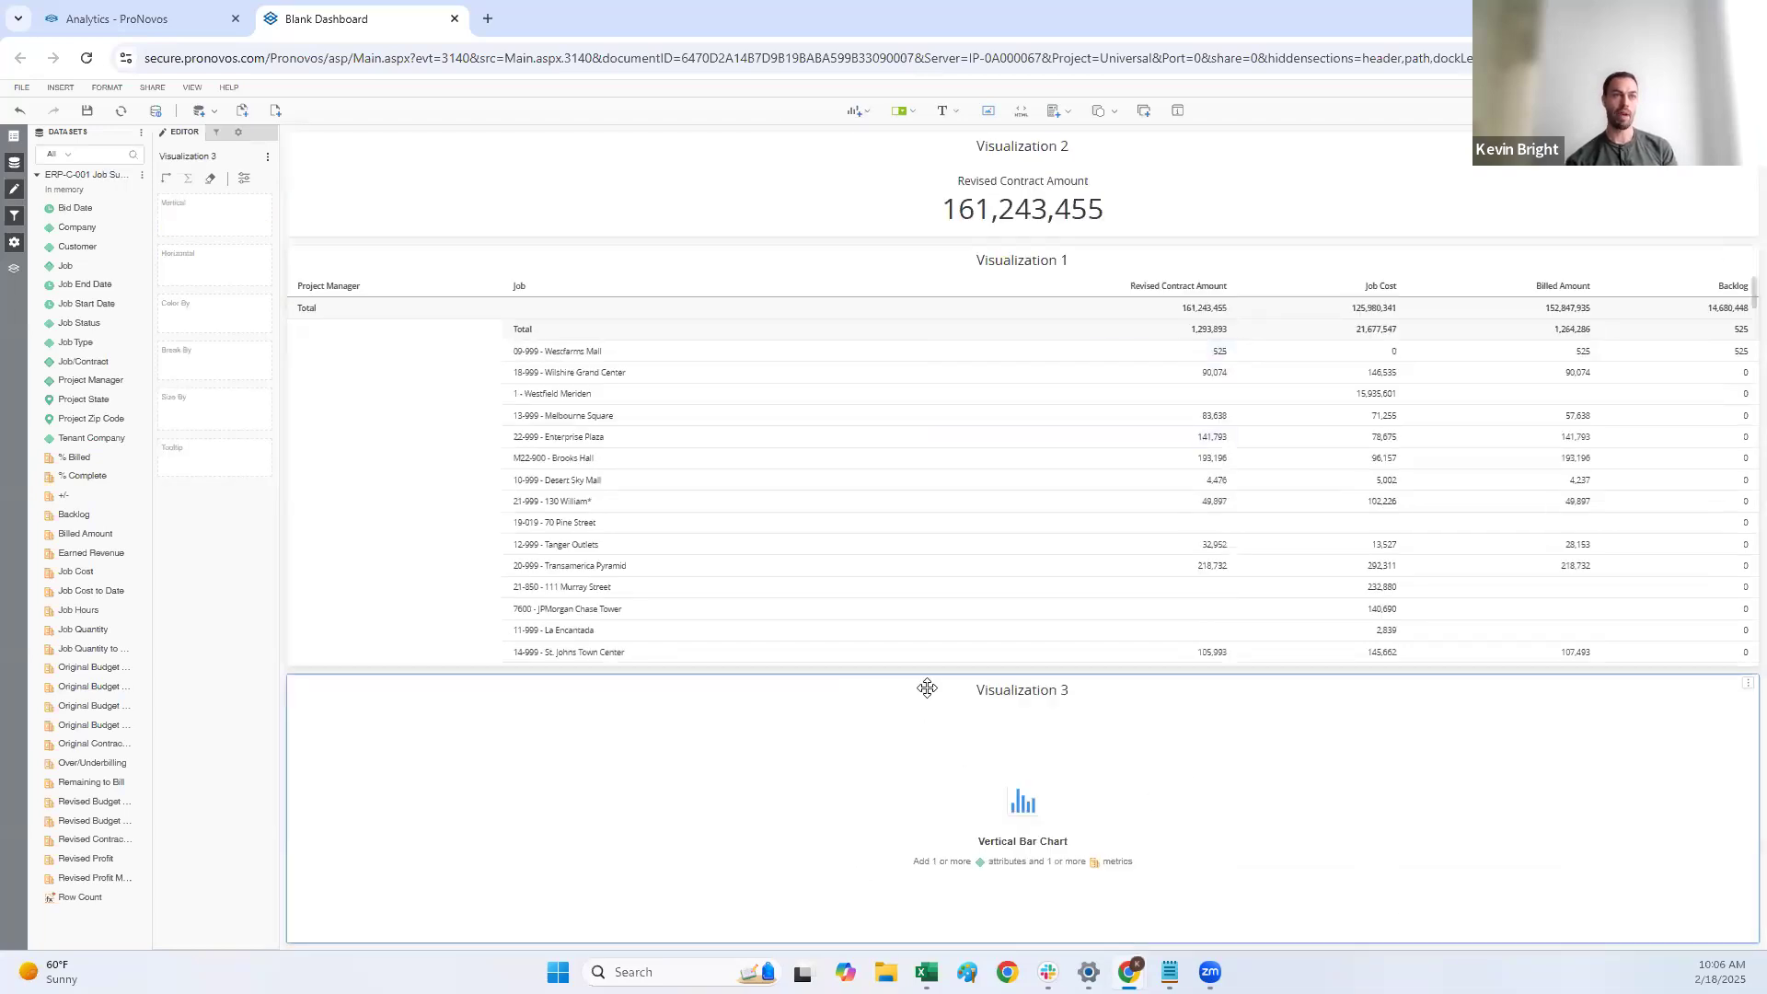
pyautogui.moveTo(1025, 691); pyautogui.dragTo(1073, 327)
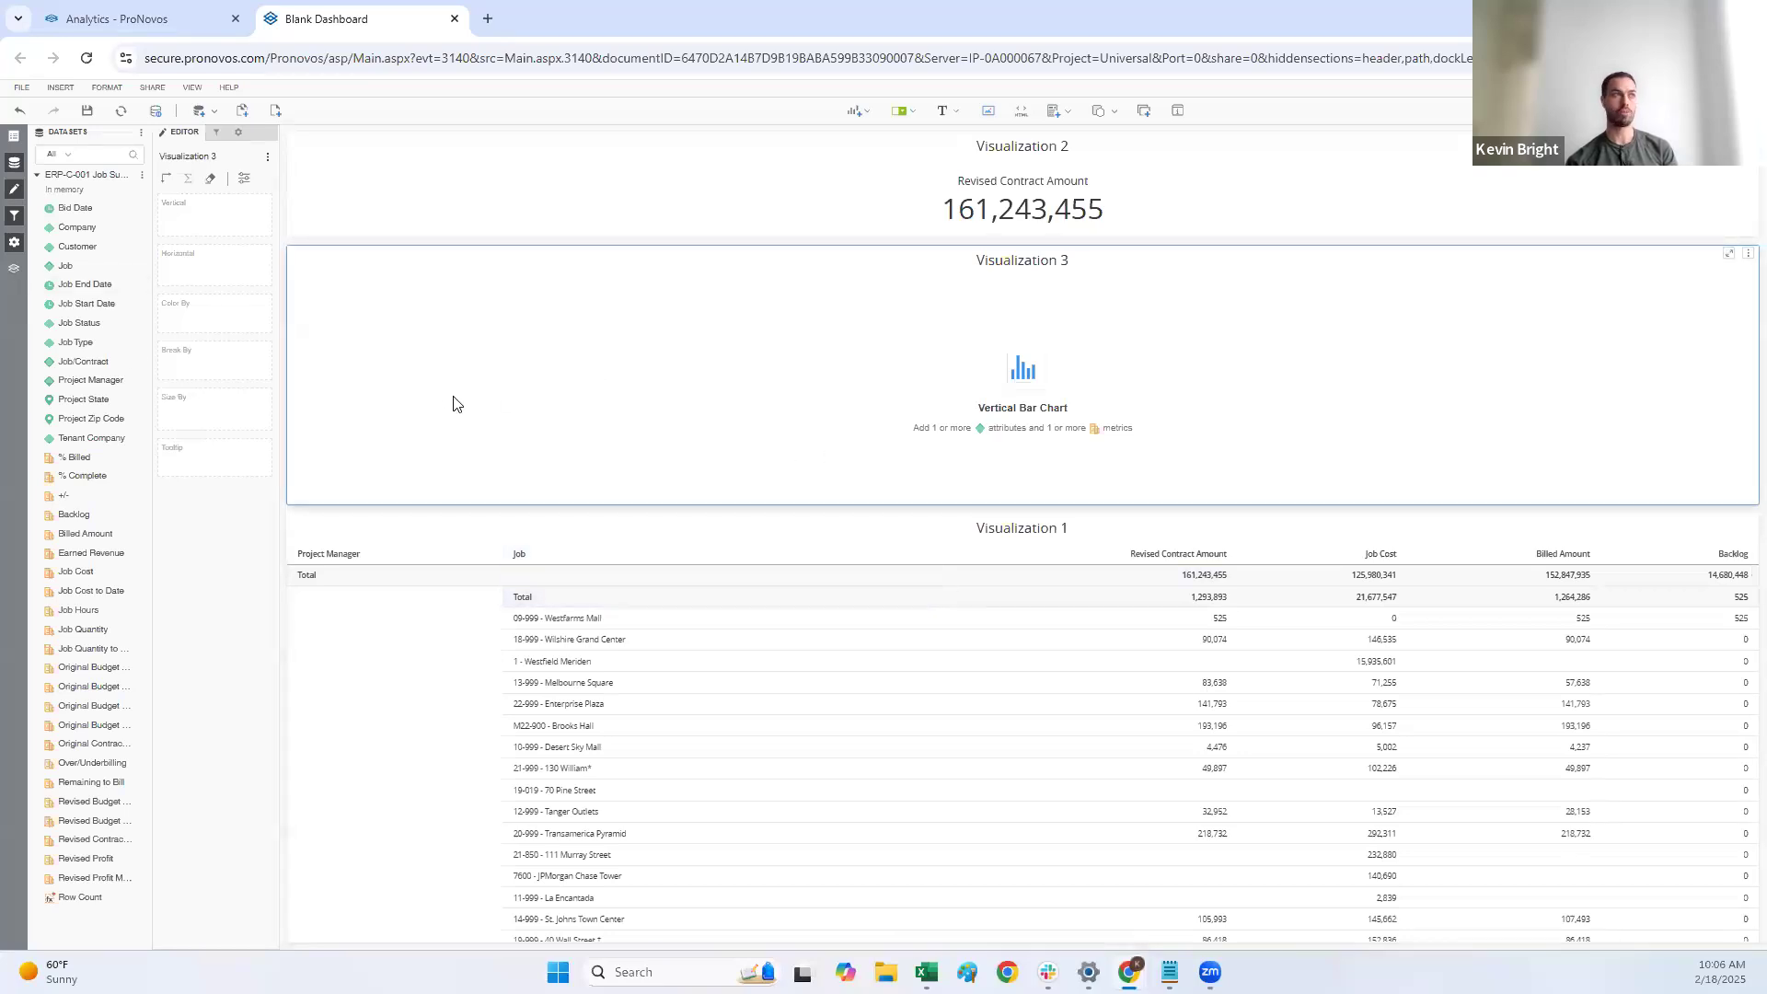
# Step: Plot Revised Contract Amount by Project Manager in the bar chart and widen the dataset list
pyautogui.doubleClick(106, 386)
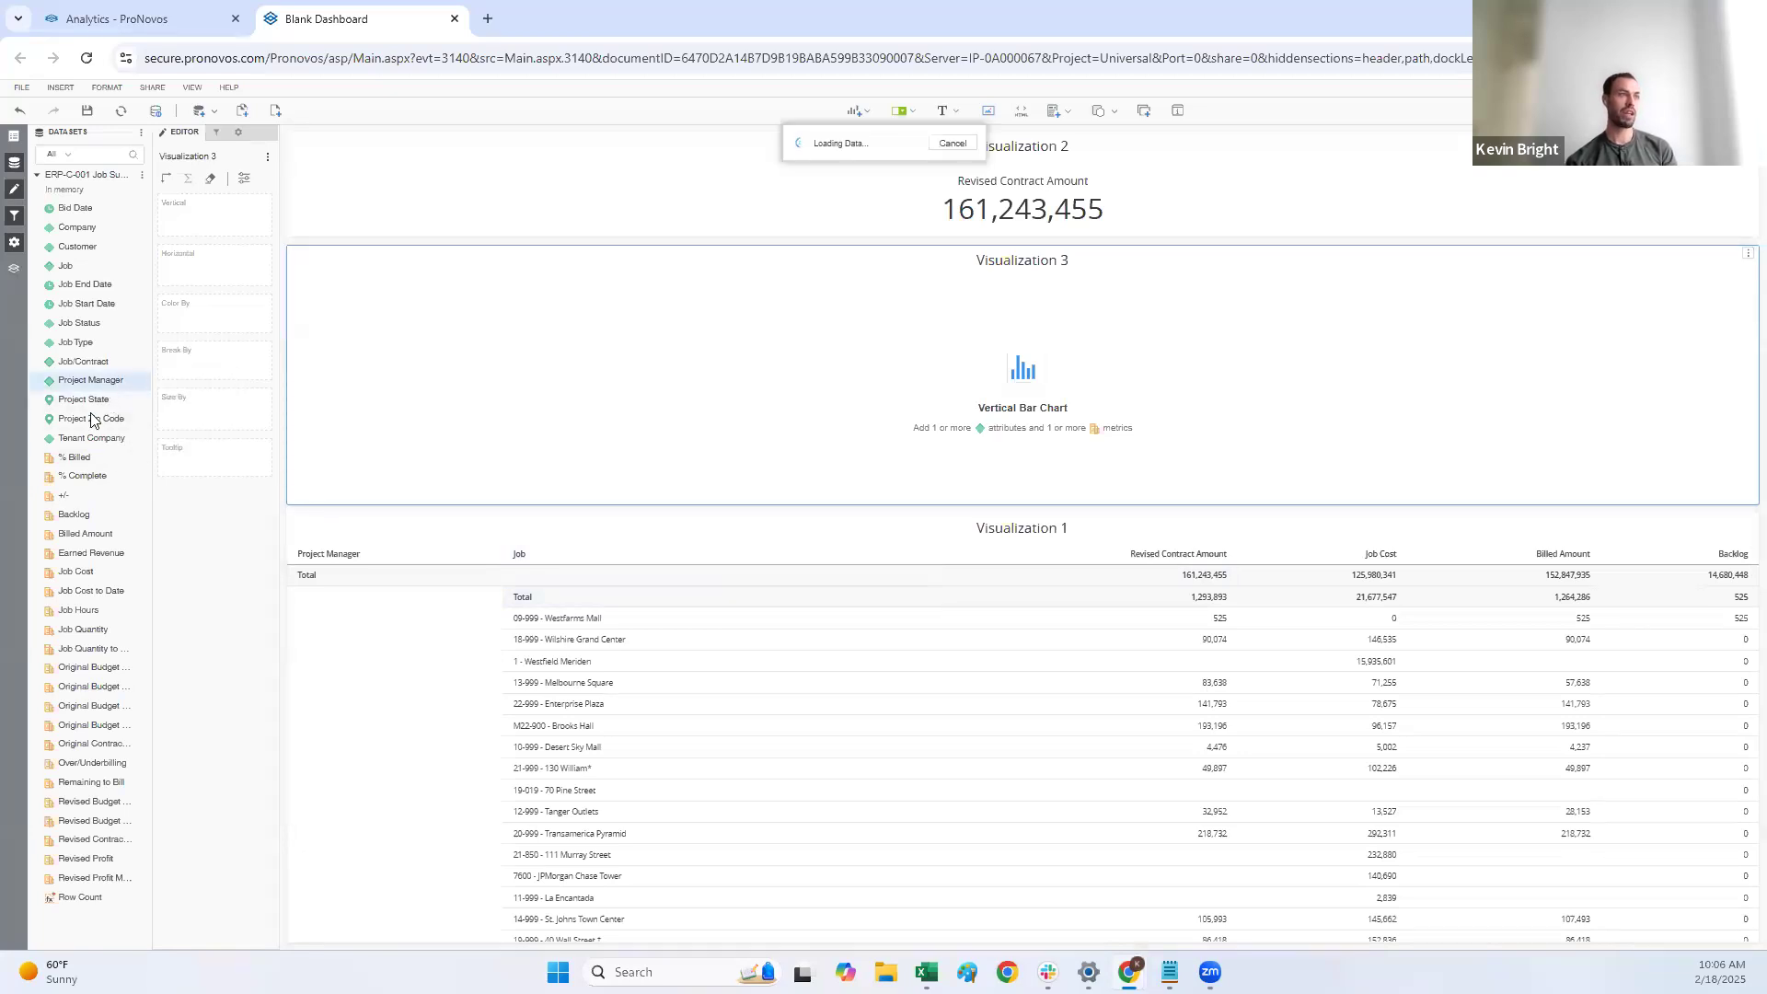
pyautogui.moveTo(156, 839); pyautogui.dragTo(224, 848)
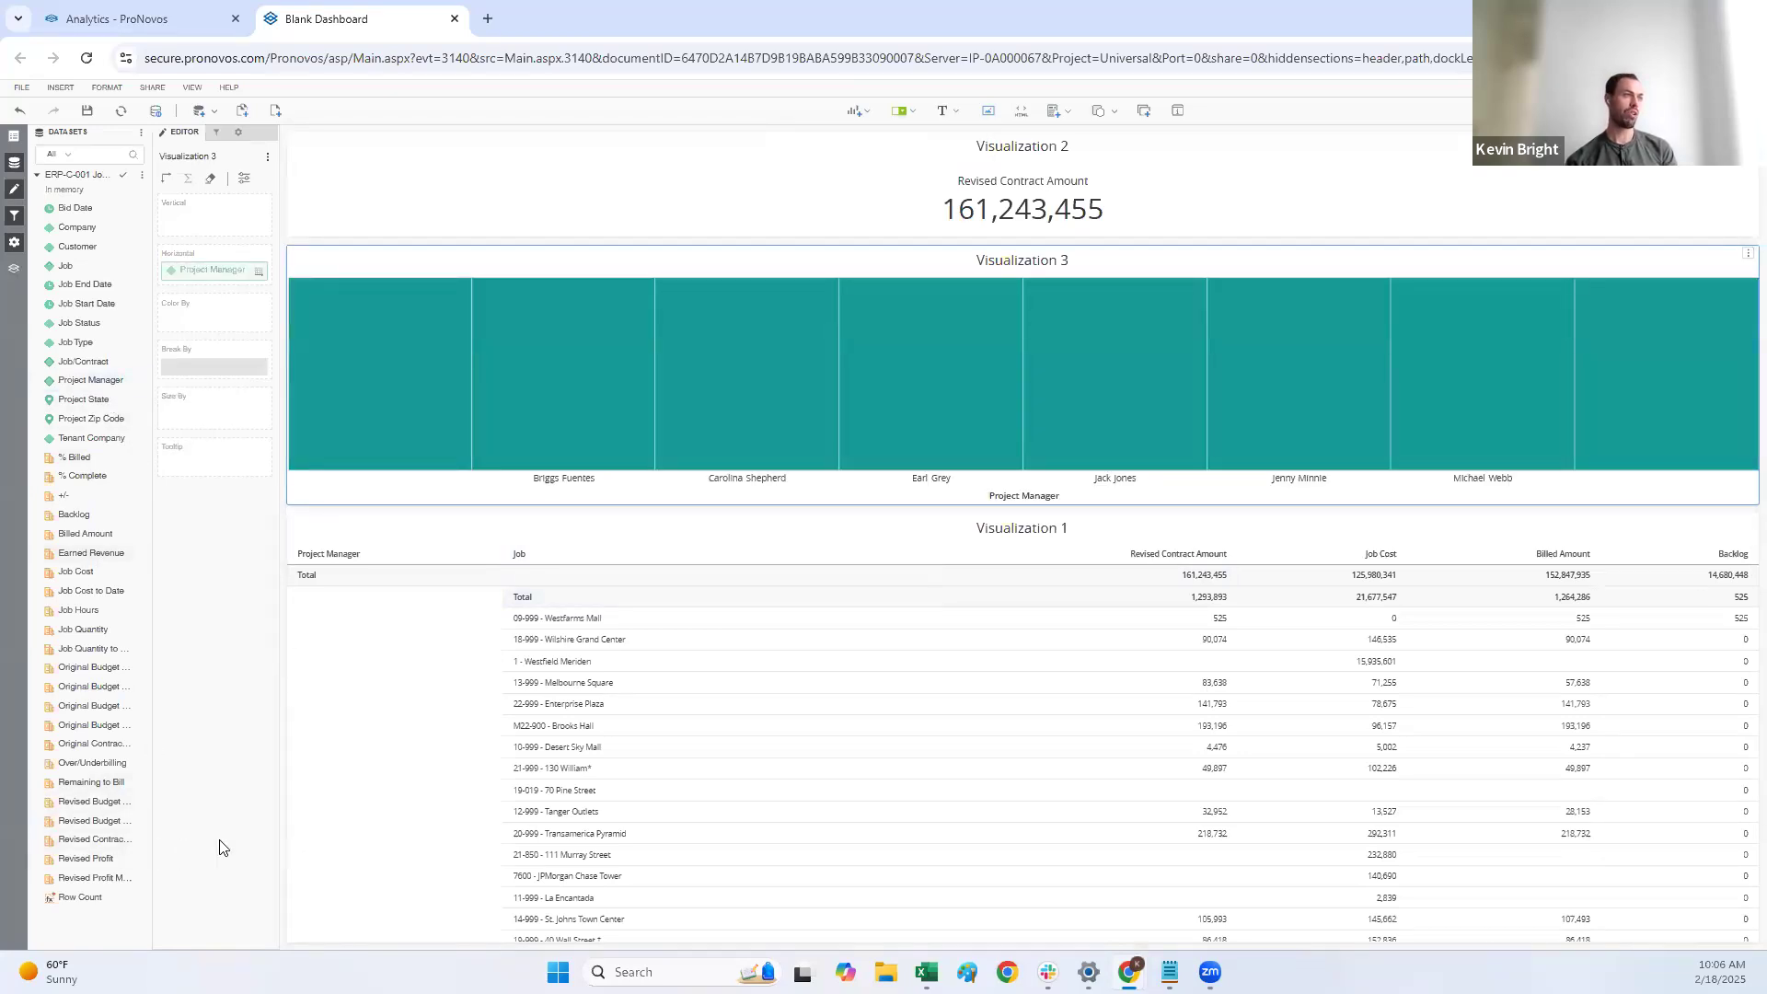
pyautogui.doubleClick(141, 841)
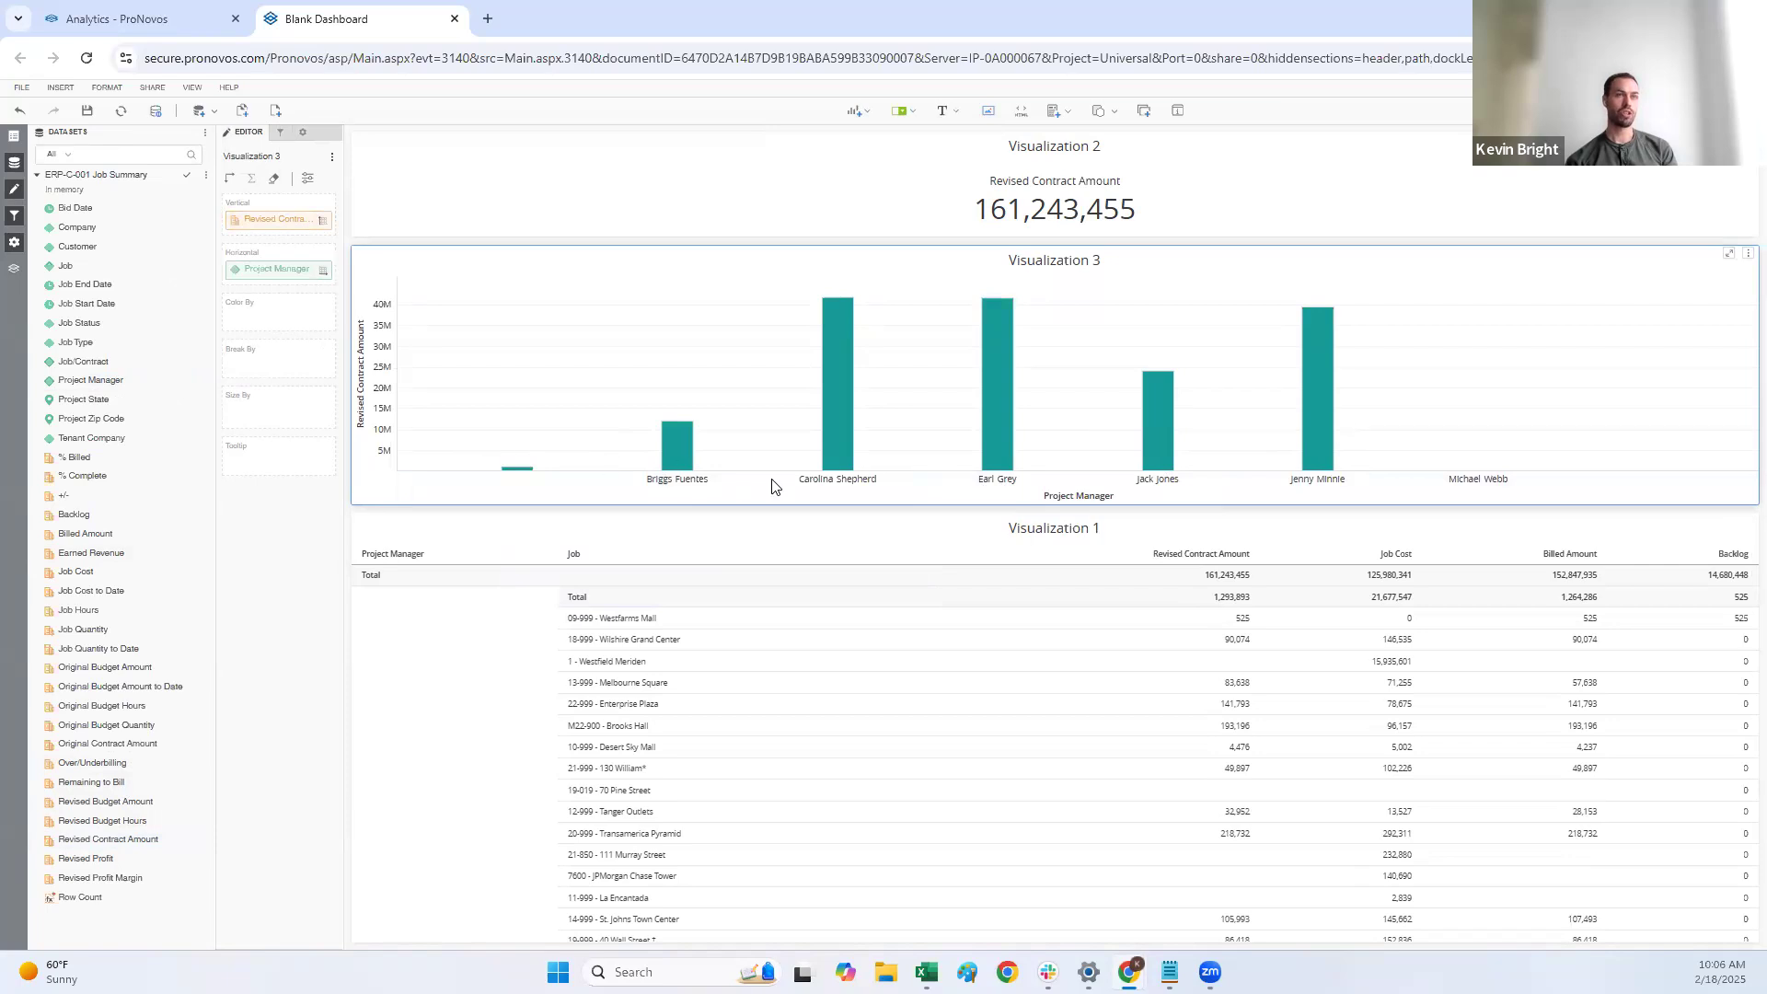
# Step: Sort the bar chart descending by Project Manager, and re-sort it descending by Revised Contract Amount
pyautogui.moveTo(1314, 460)
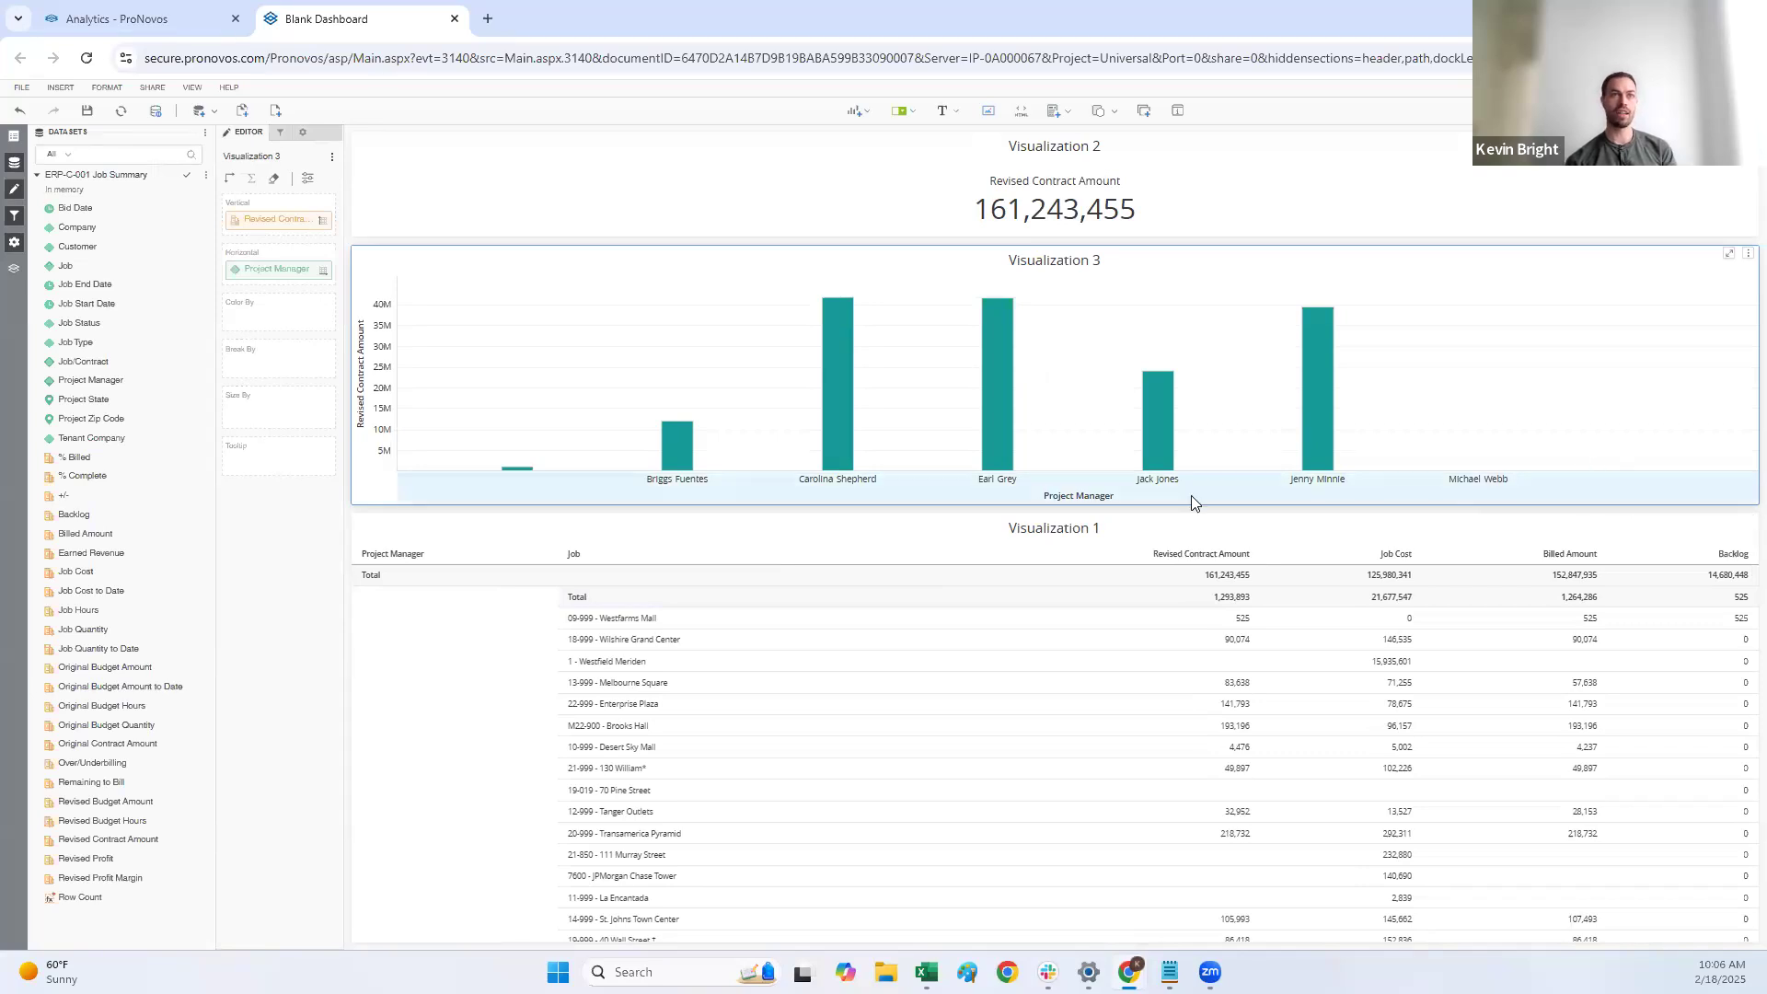
pyautogui.rightClick(973, 498)
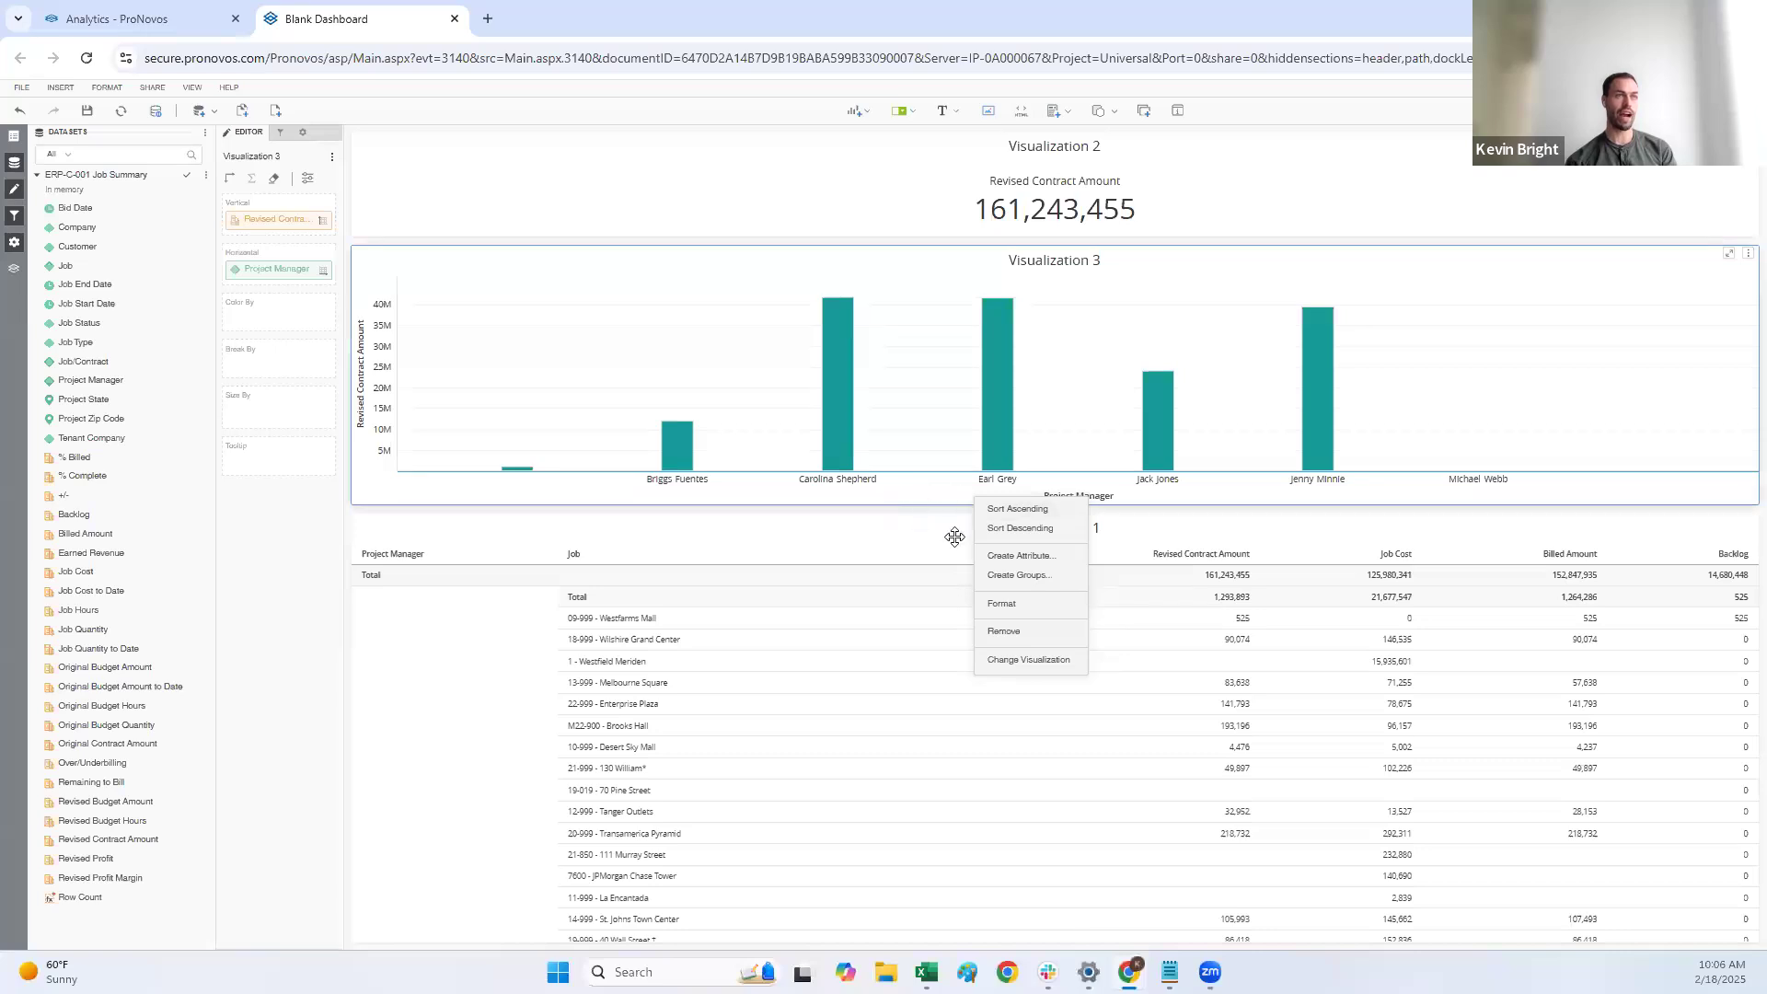
pyautogui.click(1029, 529)
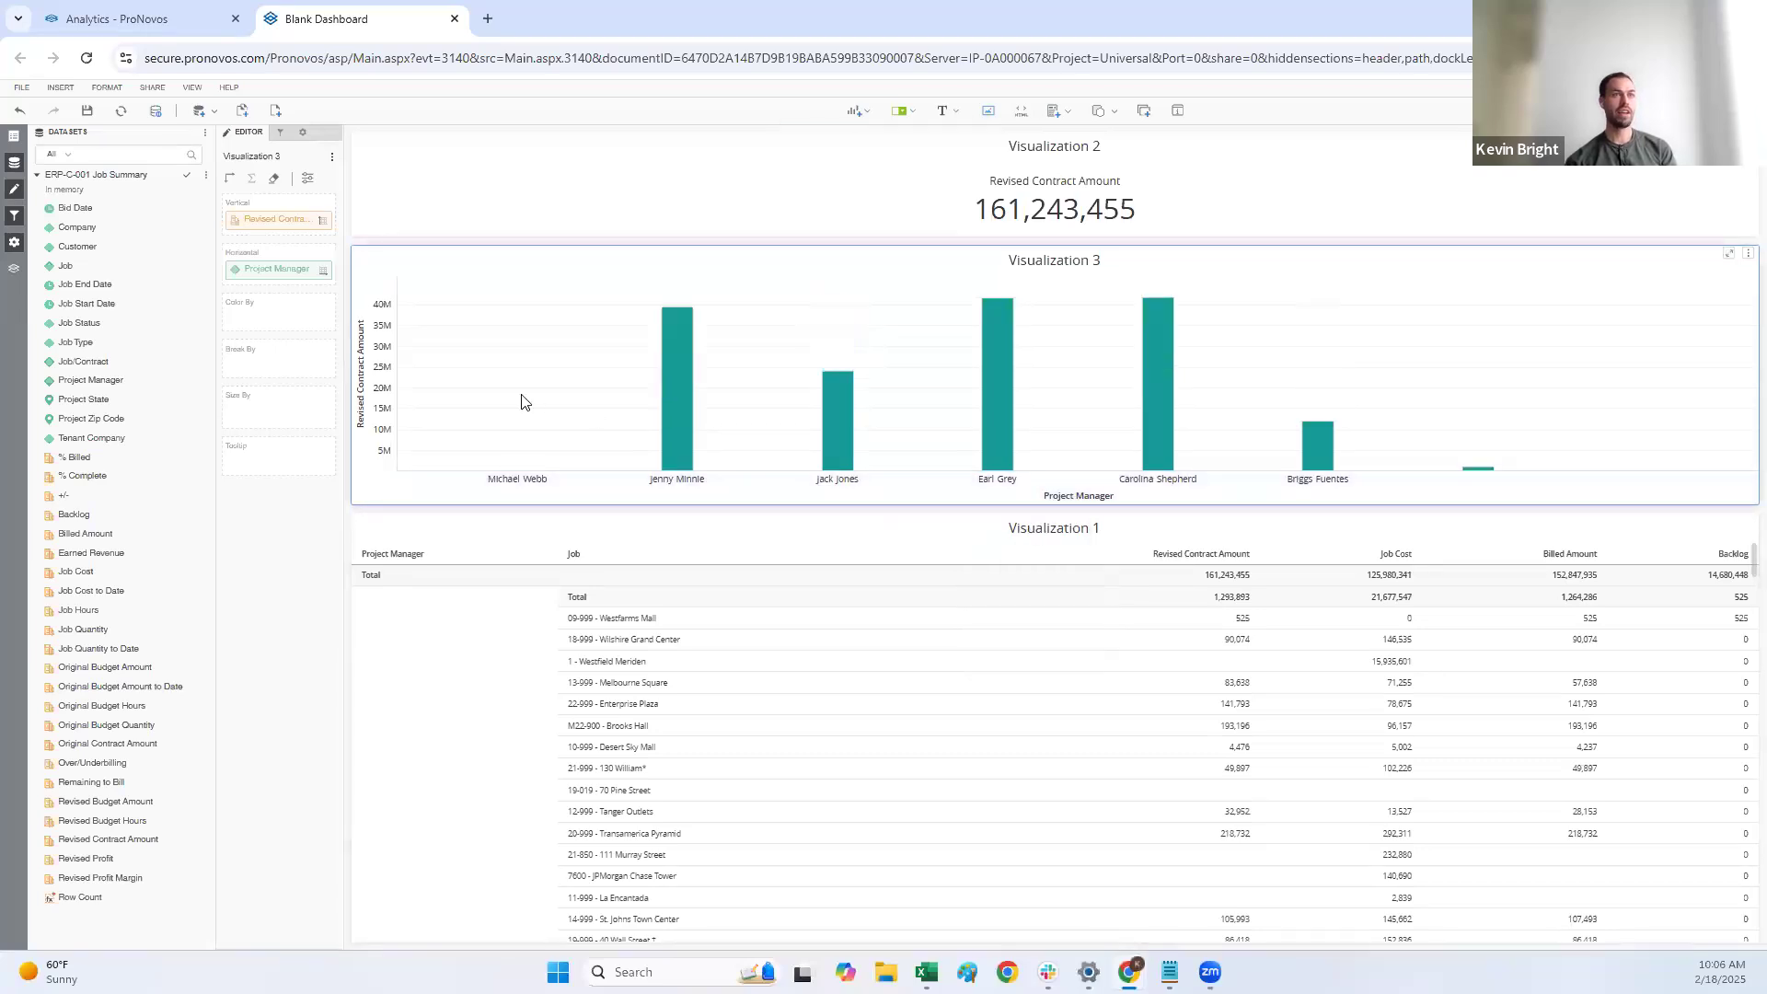
pyautogui.rightClick(400, 396)
pyautogui.click(457, 427)
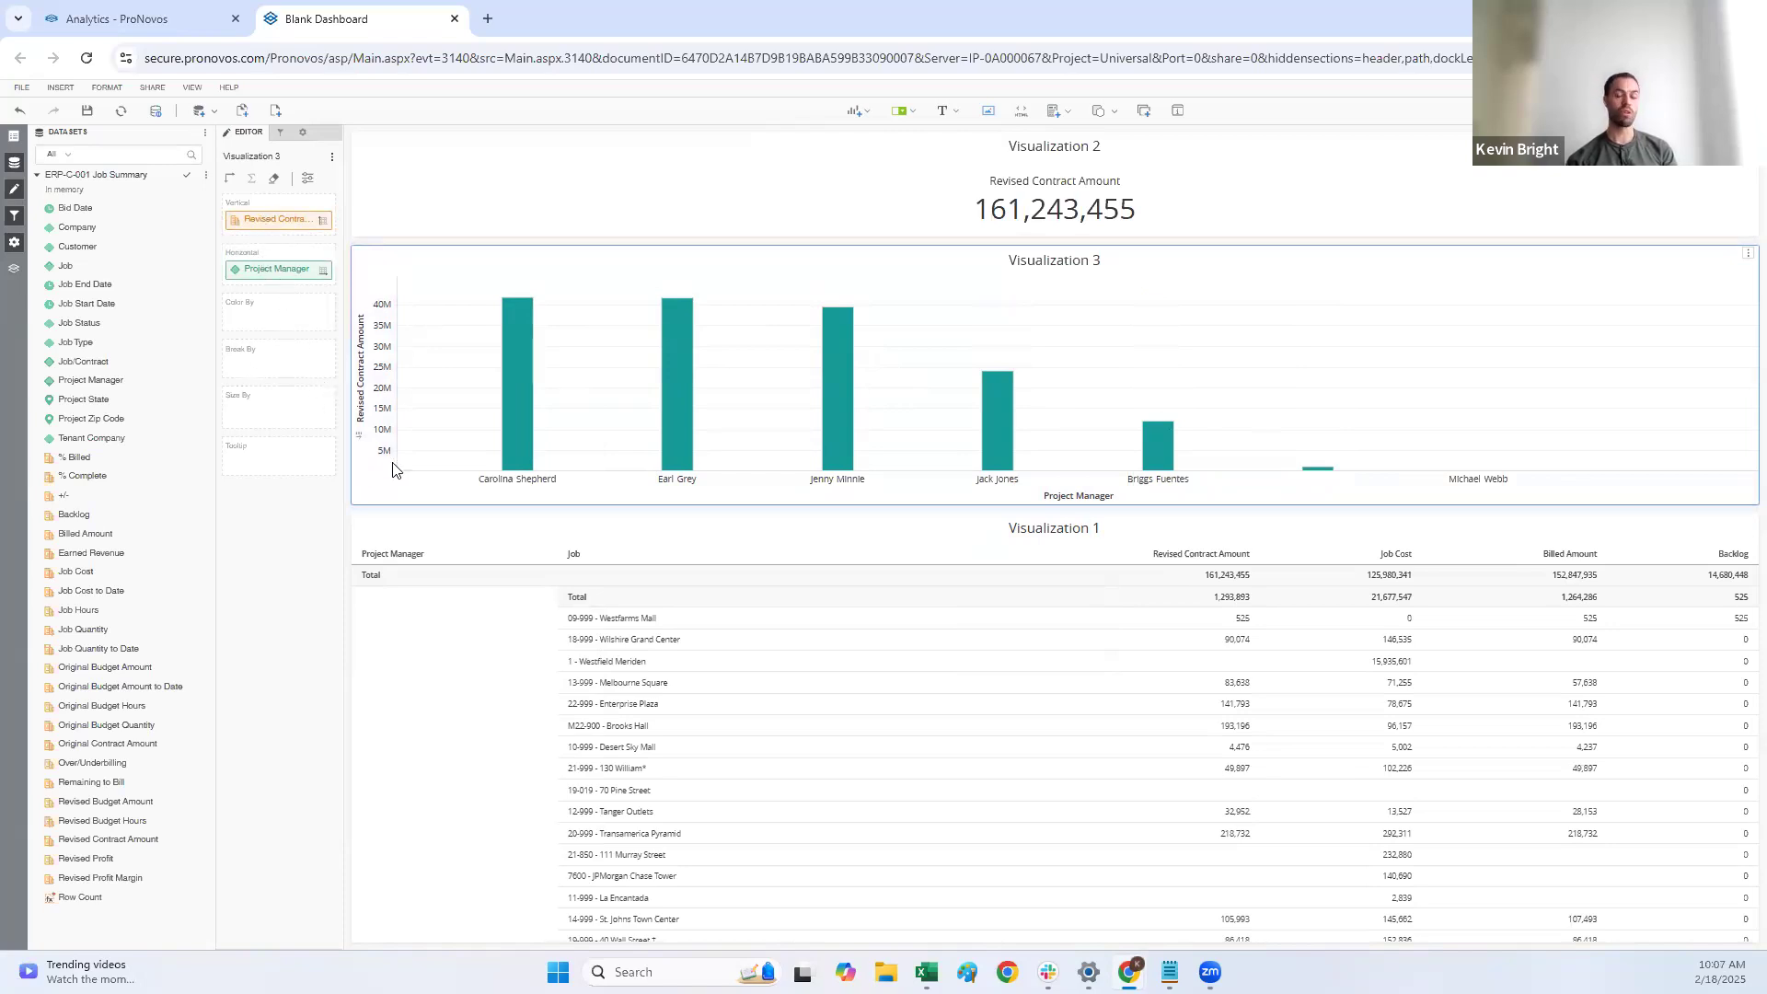
# Step: Break the bar chart down by Job Status, color it by Job Status as well, and stack the bars
pyautogui.click(551, 596)
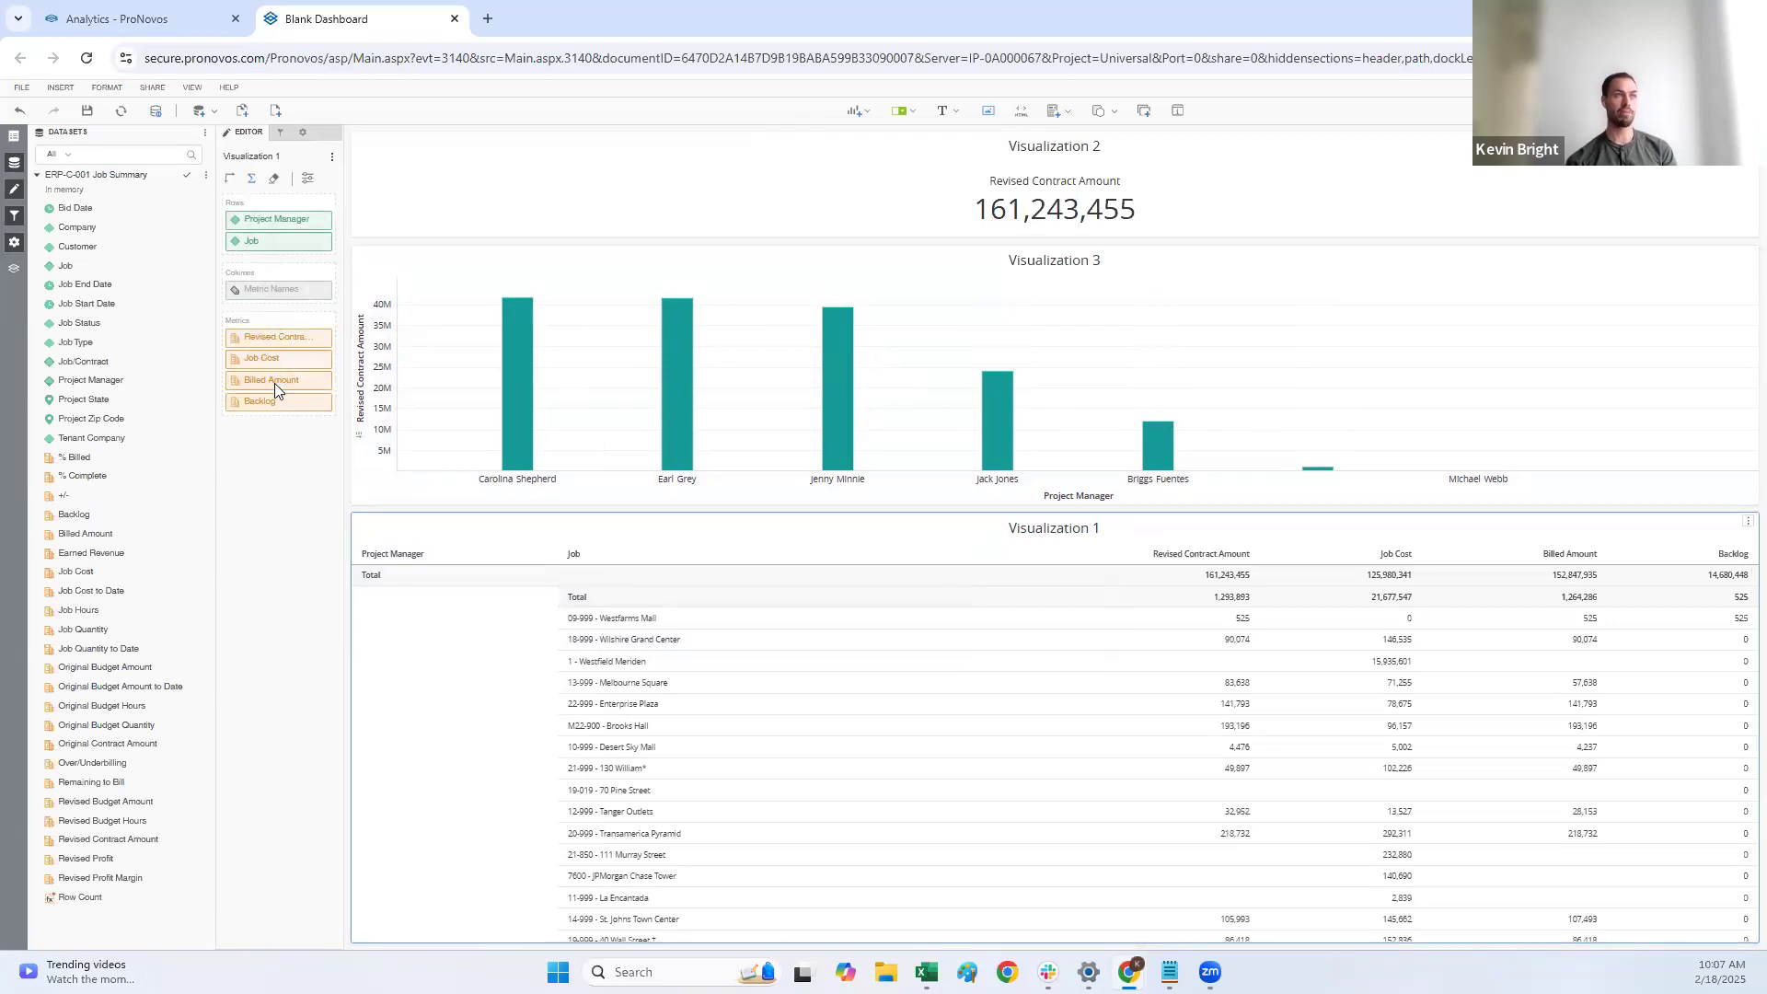
pyautogui.click(403, 321)
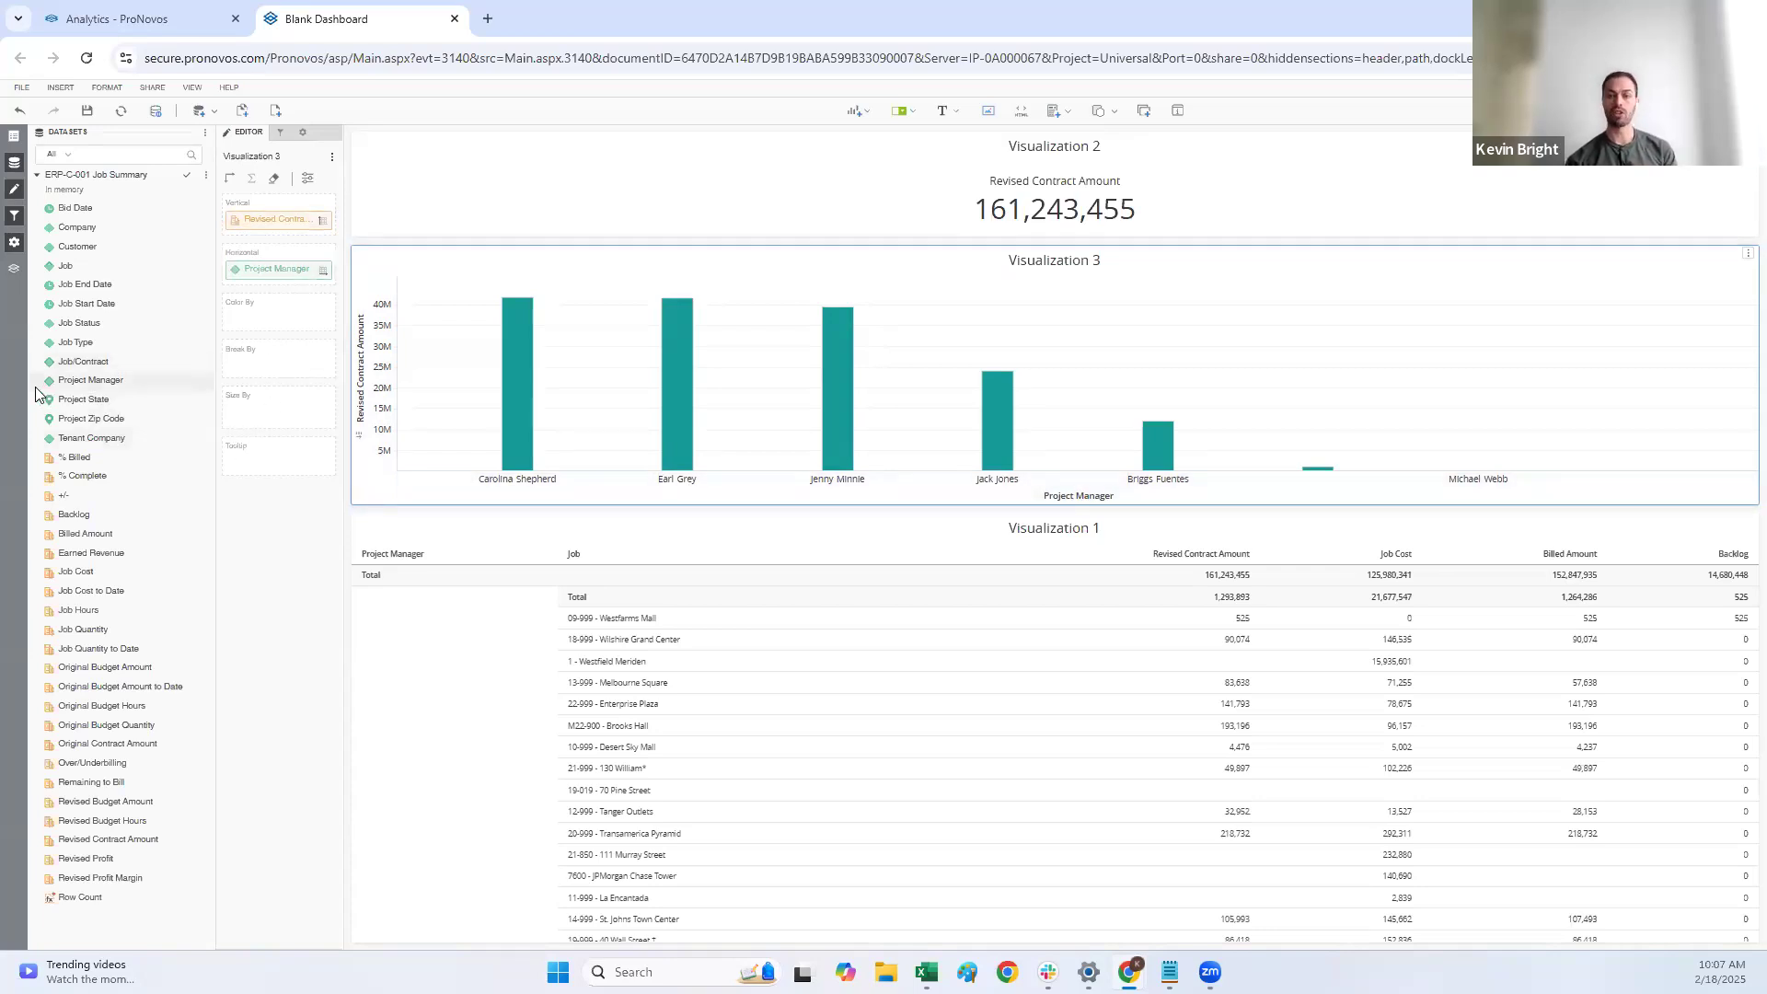
pyautogui.moveTo(86, 331); pyautogui.dragTo(274, 359)
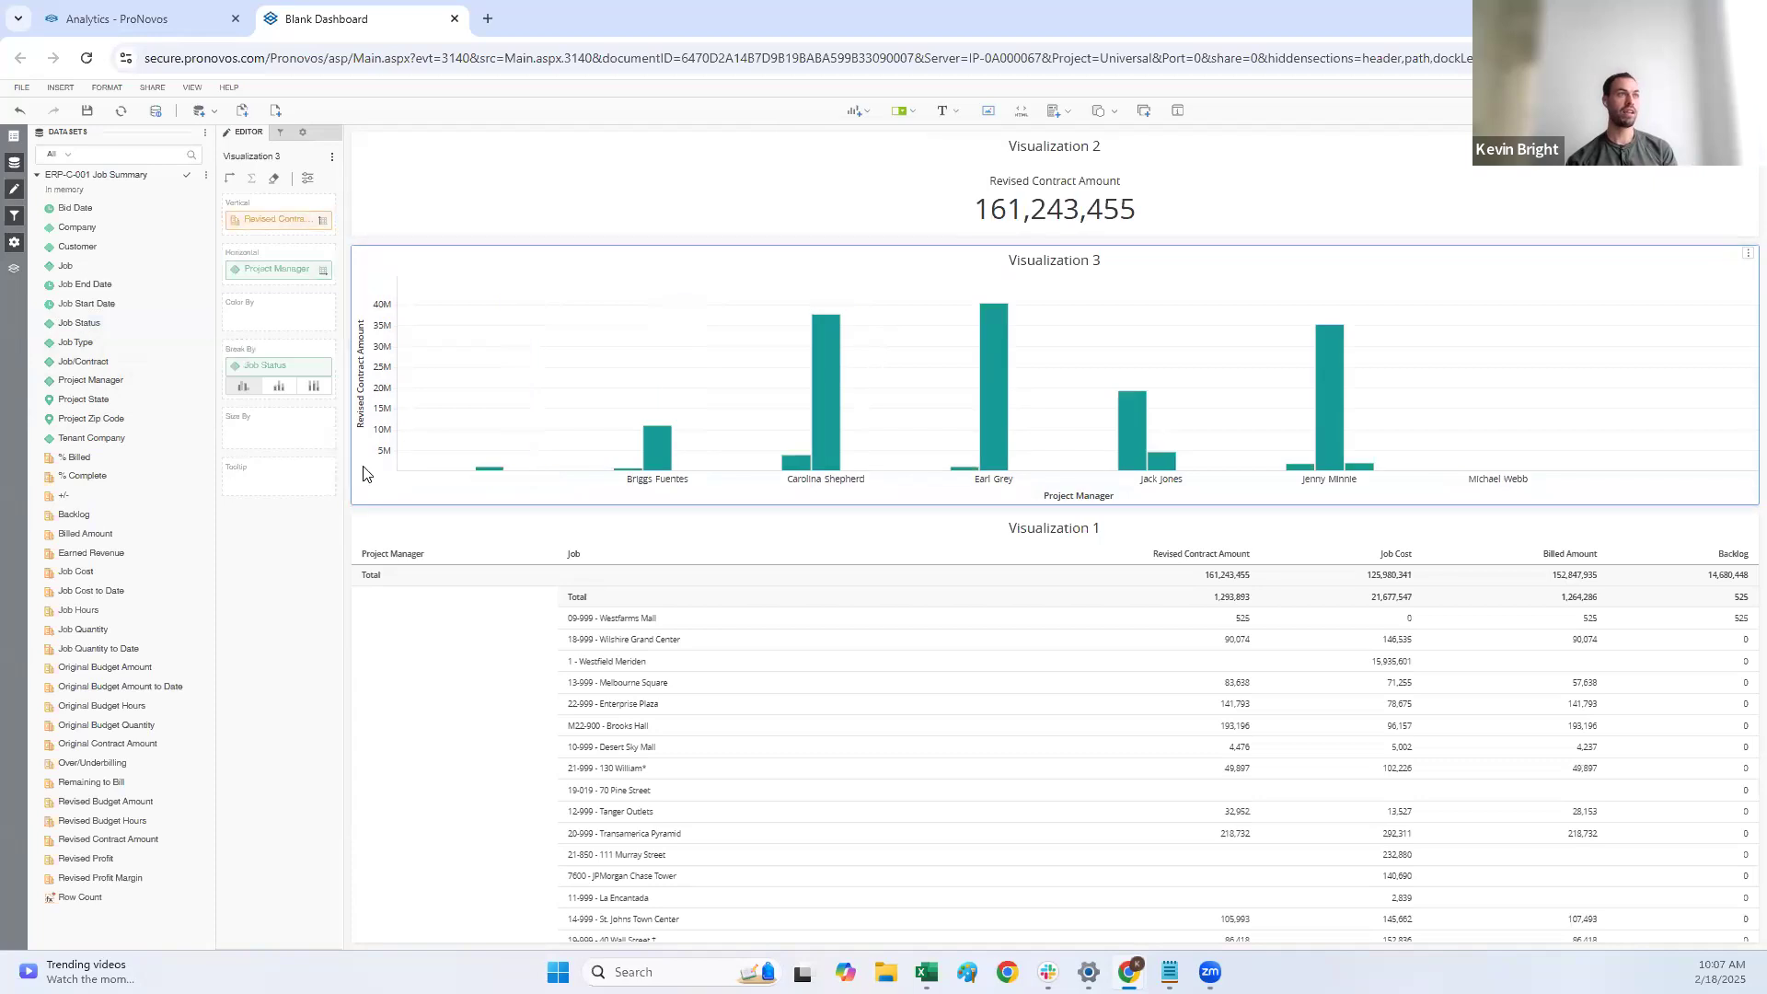
pyautogui.moveTo(830, 459)
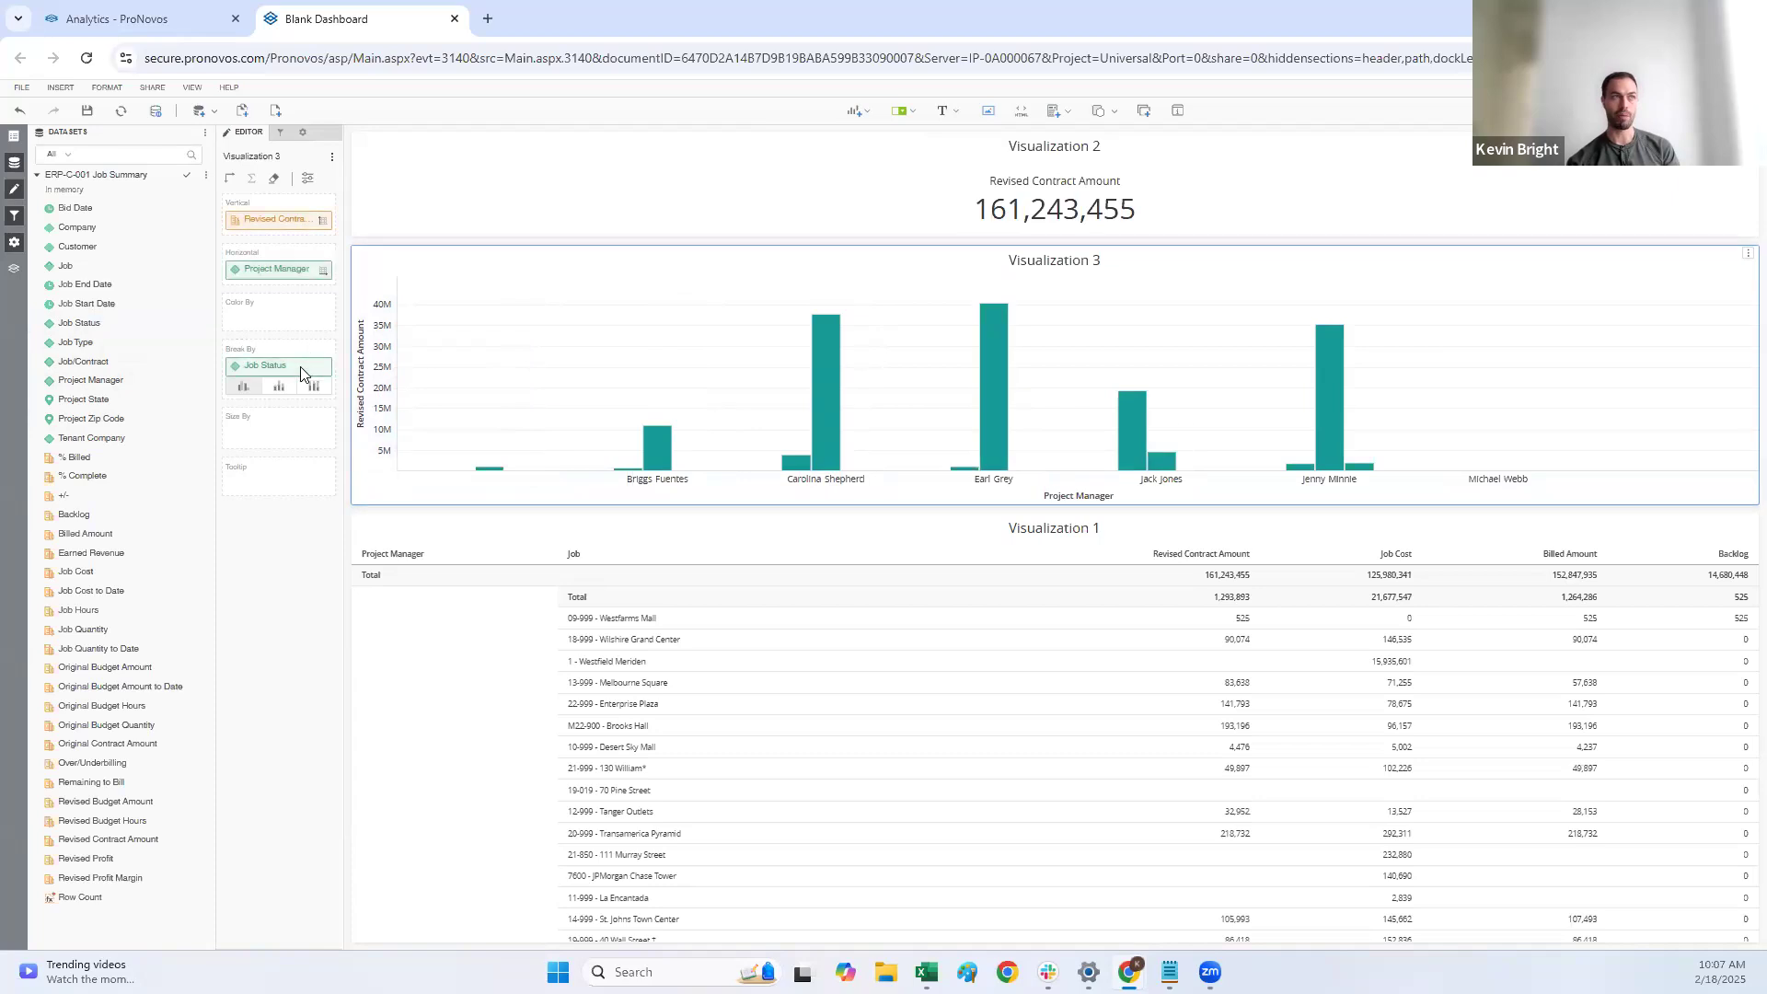
pyautogui.moveTo(302, 368); pyautogui.dragTo(285, 331)
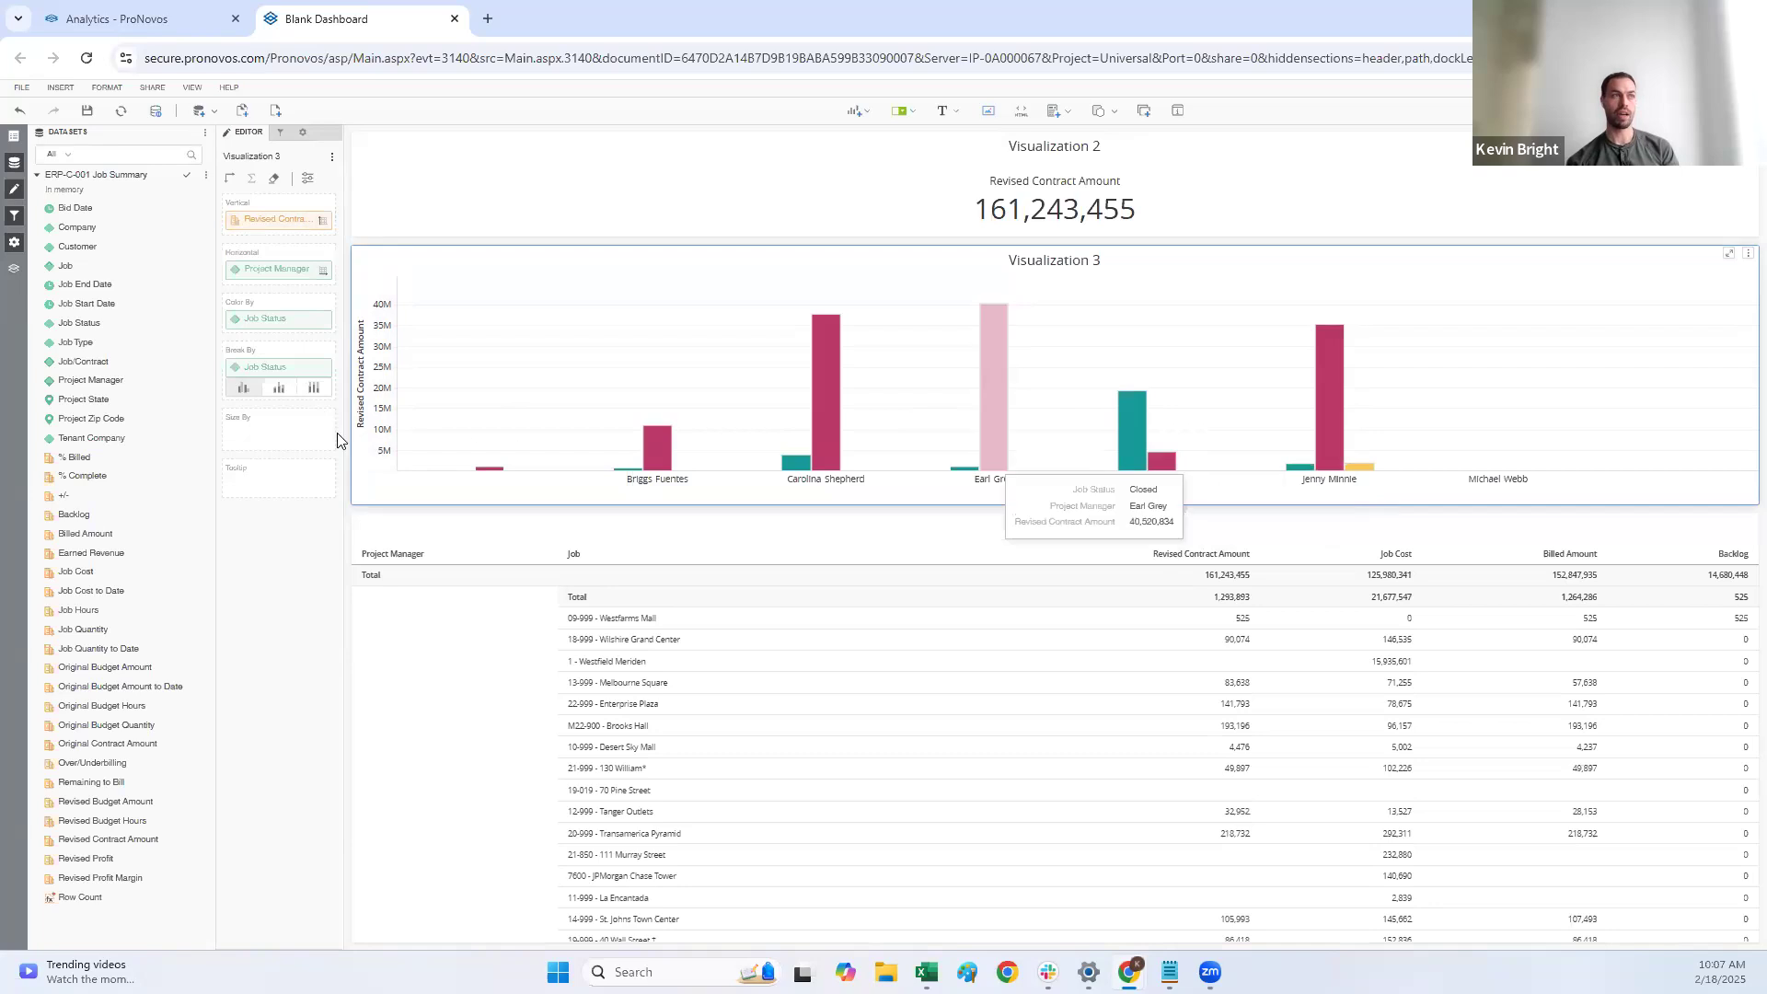
pyautogui.click(279, 388)
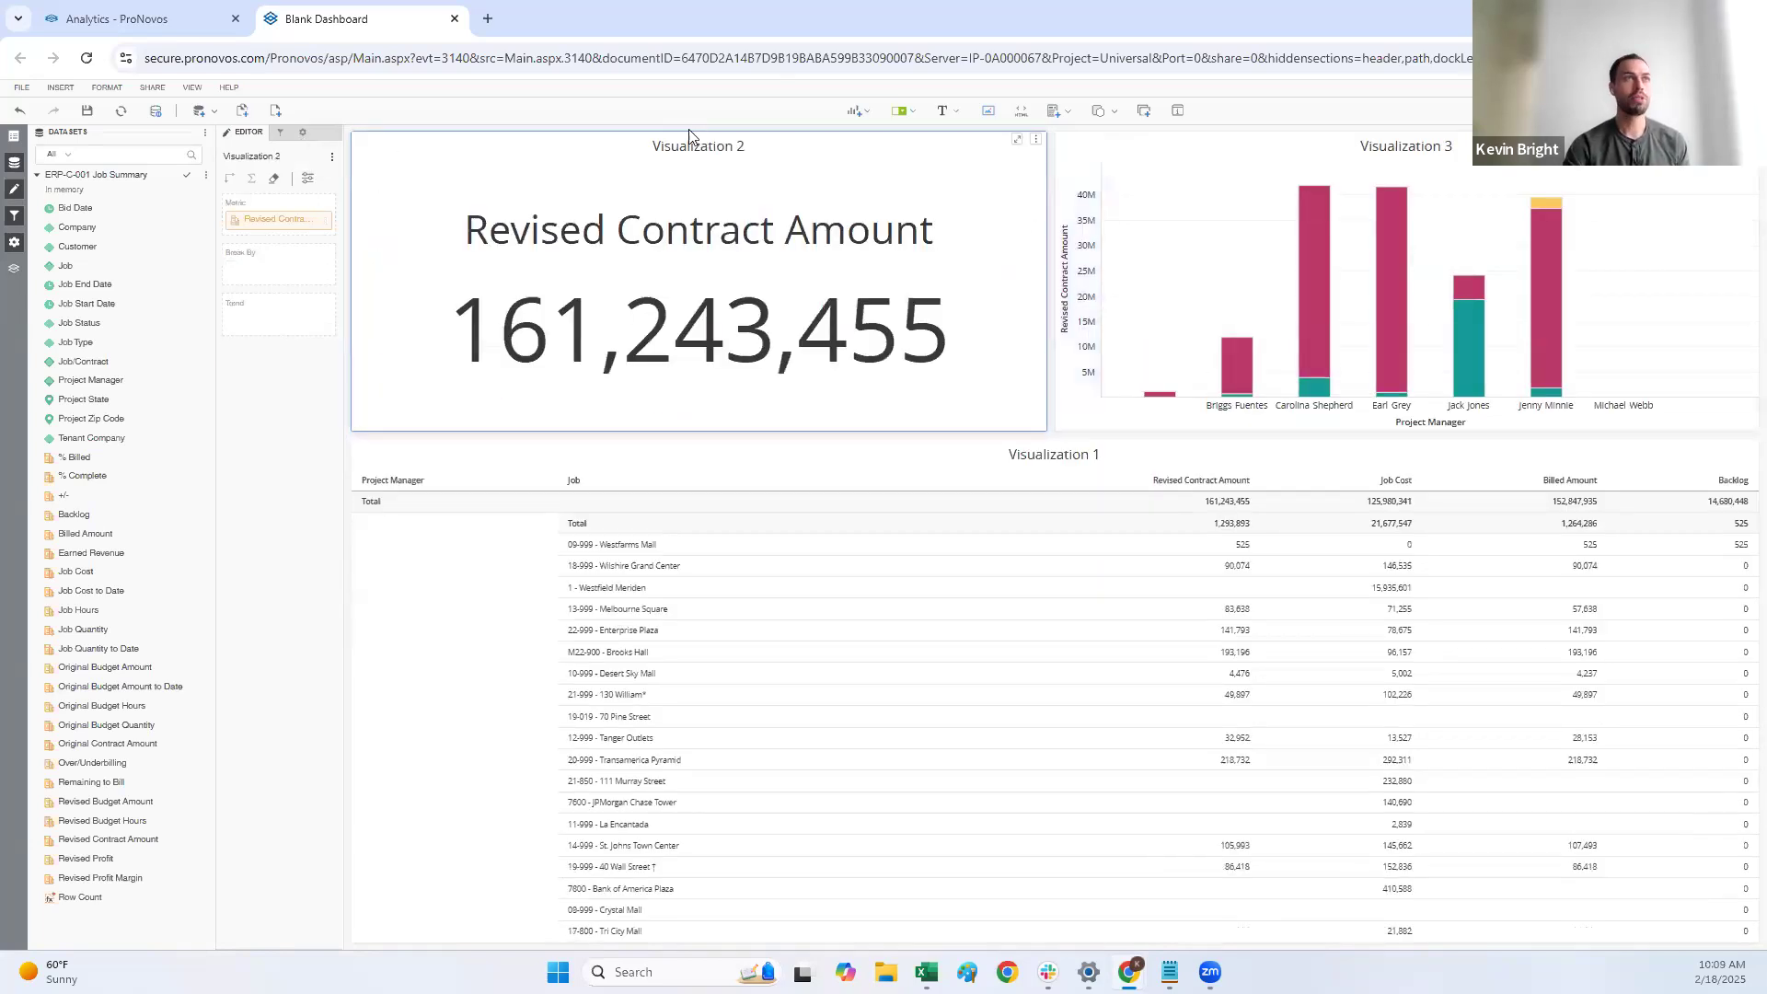
# Step: Adjust the KPI to a short full-width band and shrink the bar chart's height to give the grid more room
pyautogui.moveTo(691, 136); pyautogui.dragTo(1107, 172)
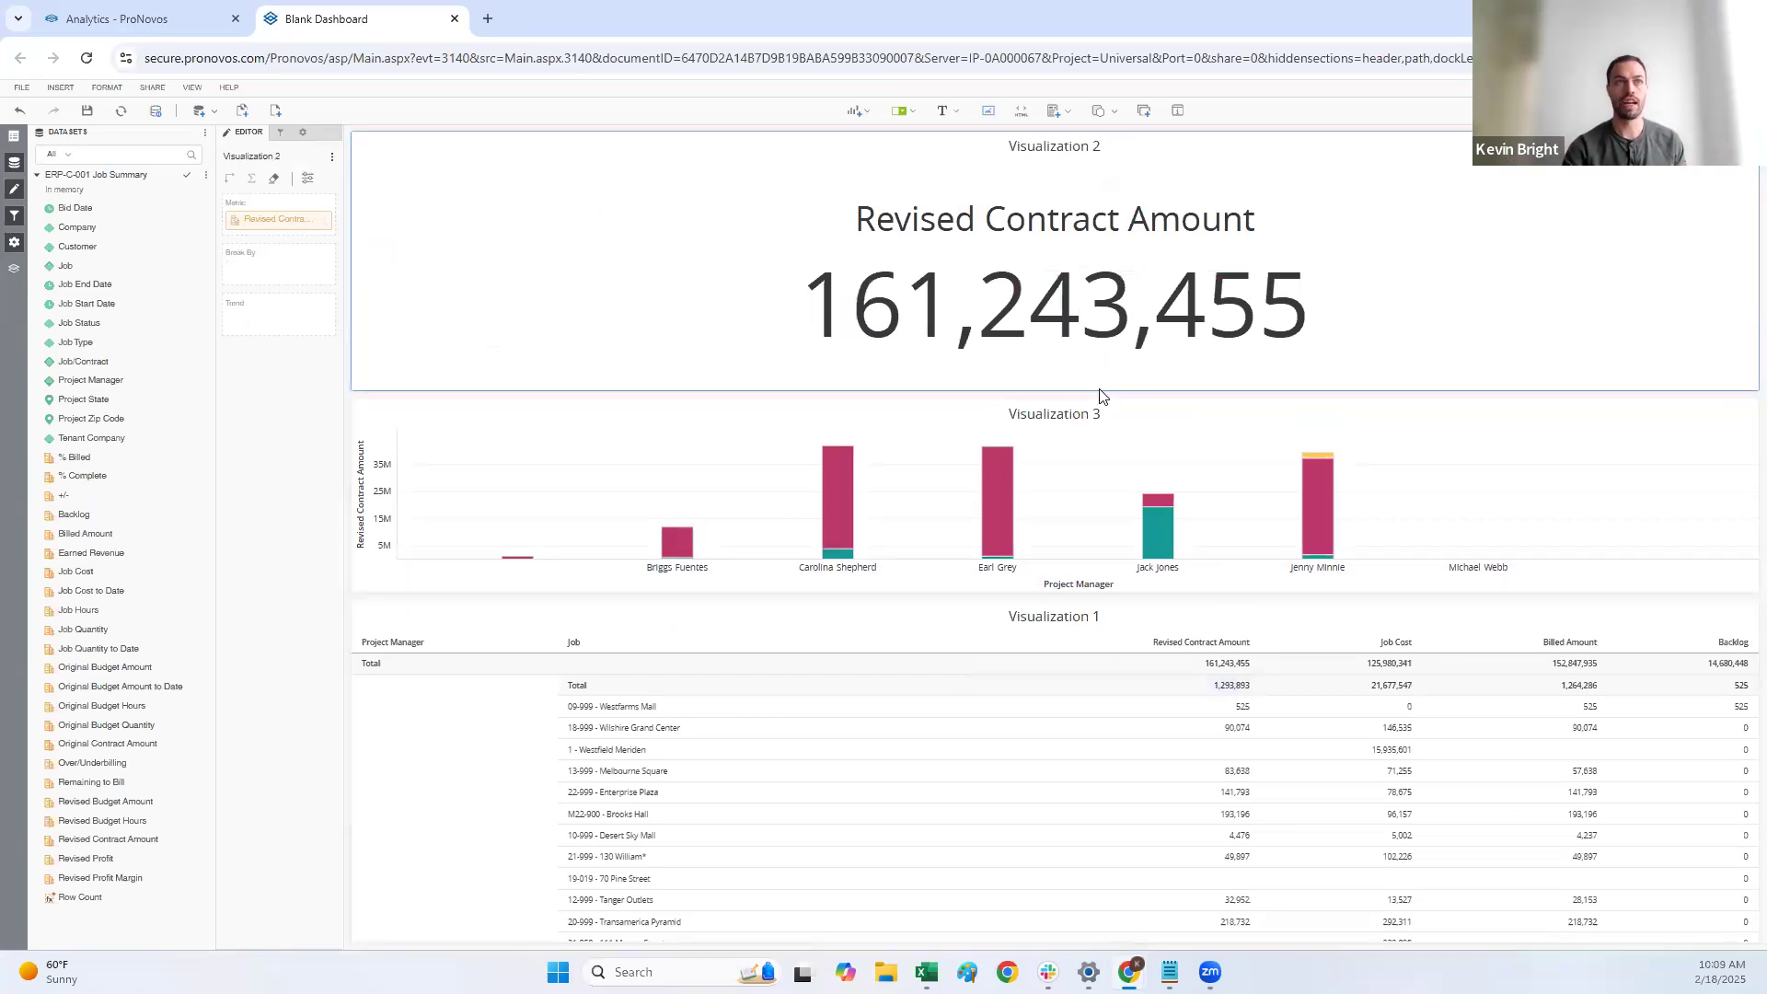
pyautogui.moveTo(1104, 396); pyautogui.dragTo(1100, 244)
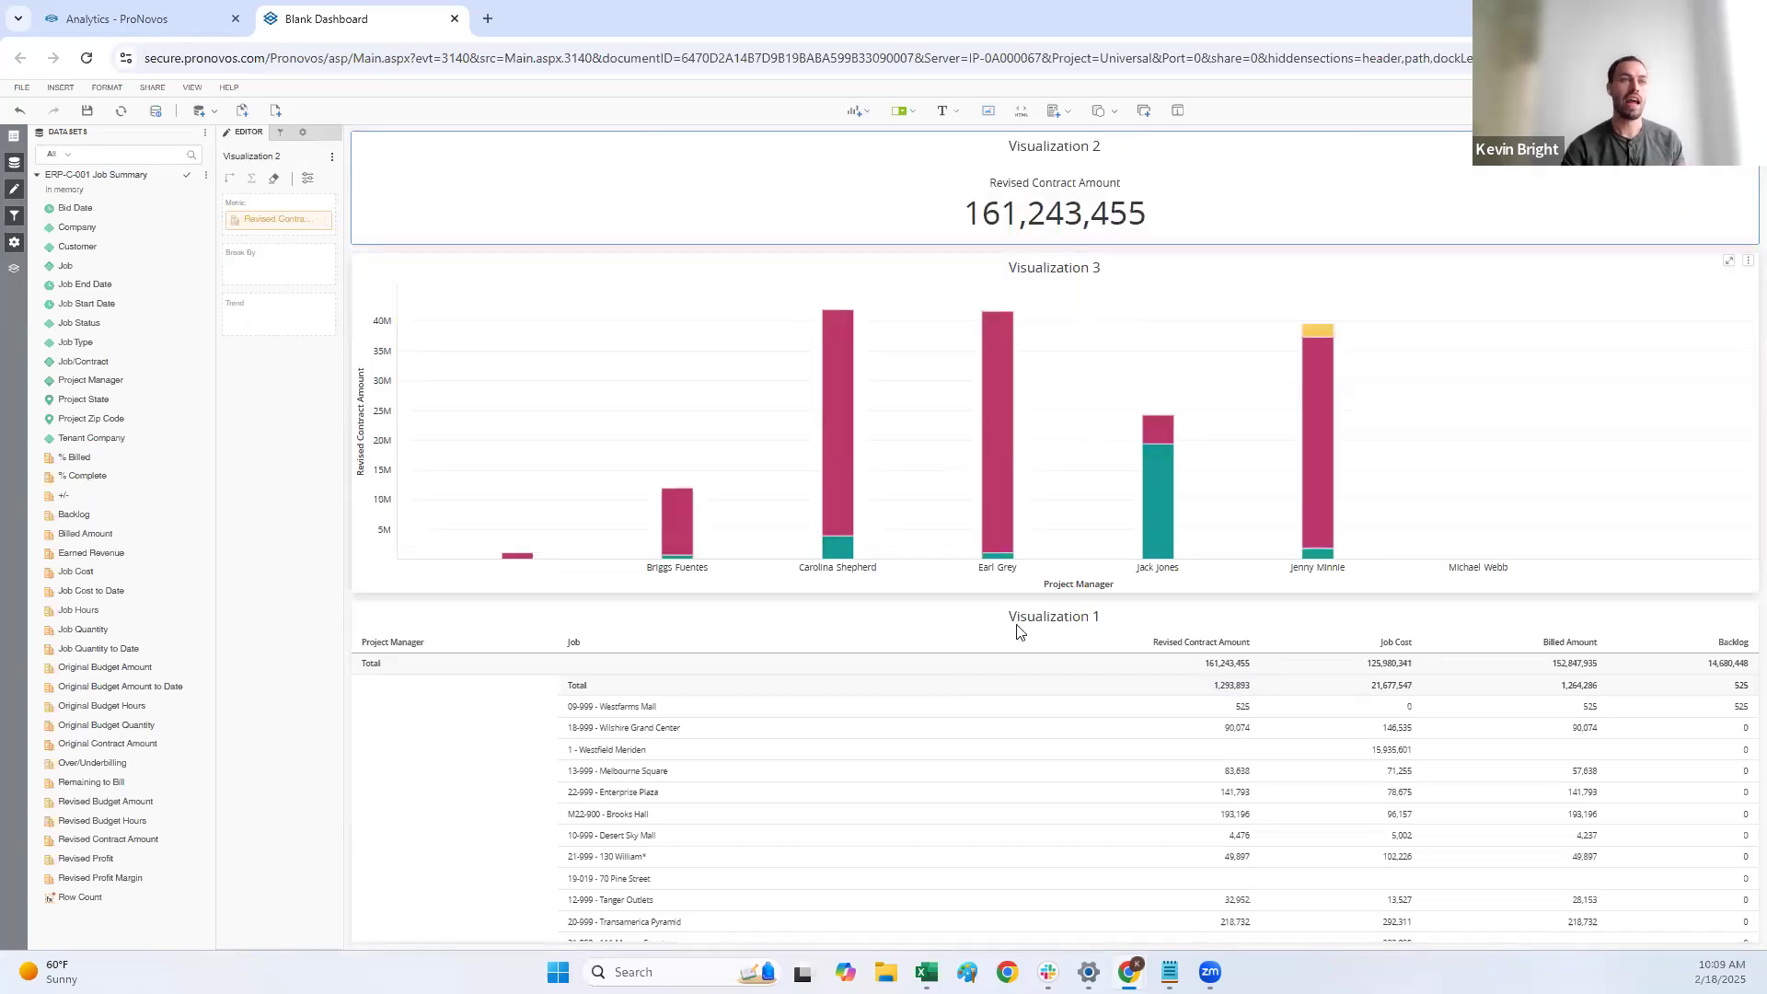
pyautogui.click(1127, 596)
pyautogui.moveTo(1127, 596); pyautogui.dragTo(1135, 459)
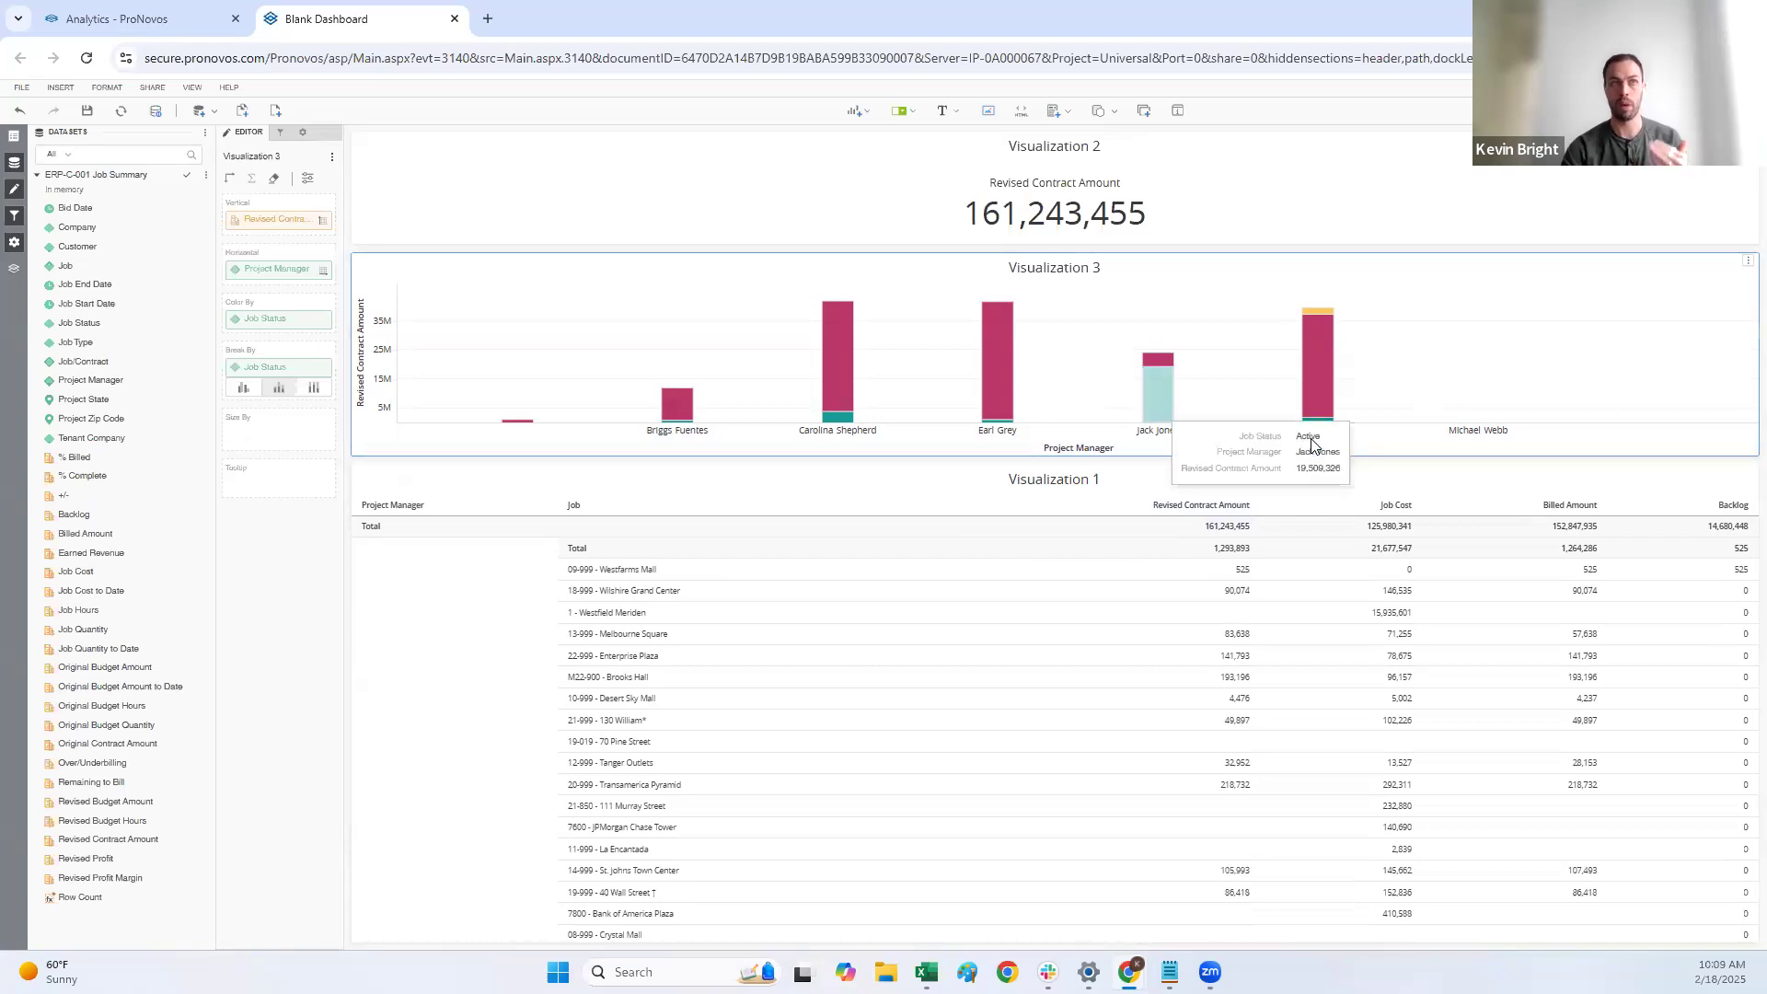
# Step: Make the bar chart a filter source targeting the Revised Contract Amount KPI and the job grid
pyautogui.click(1747, 263)
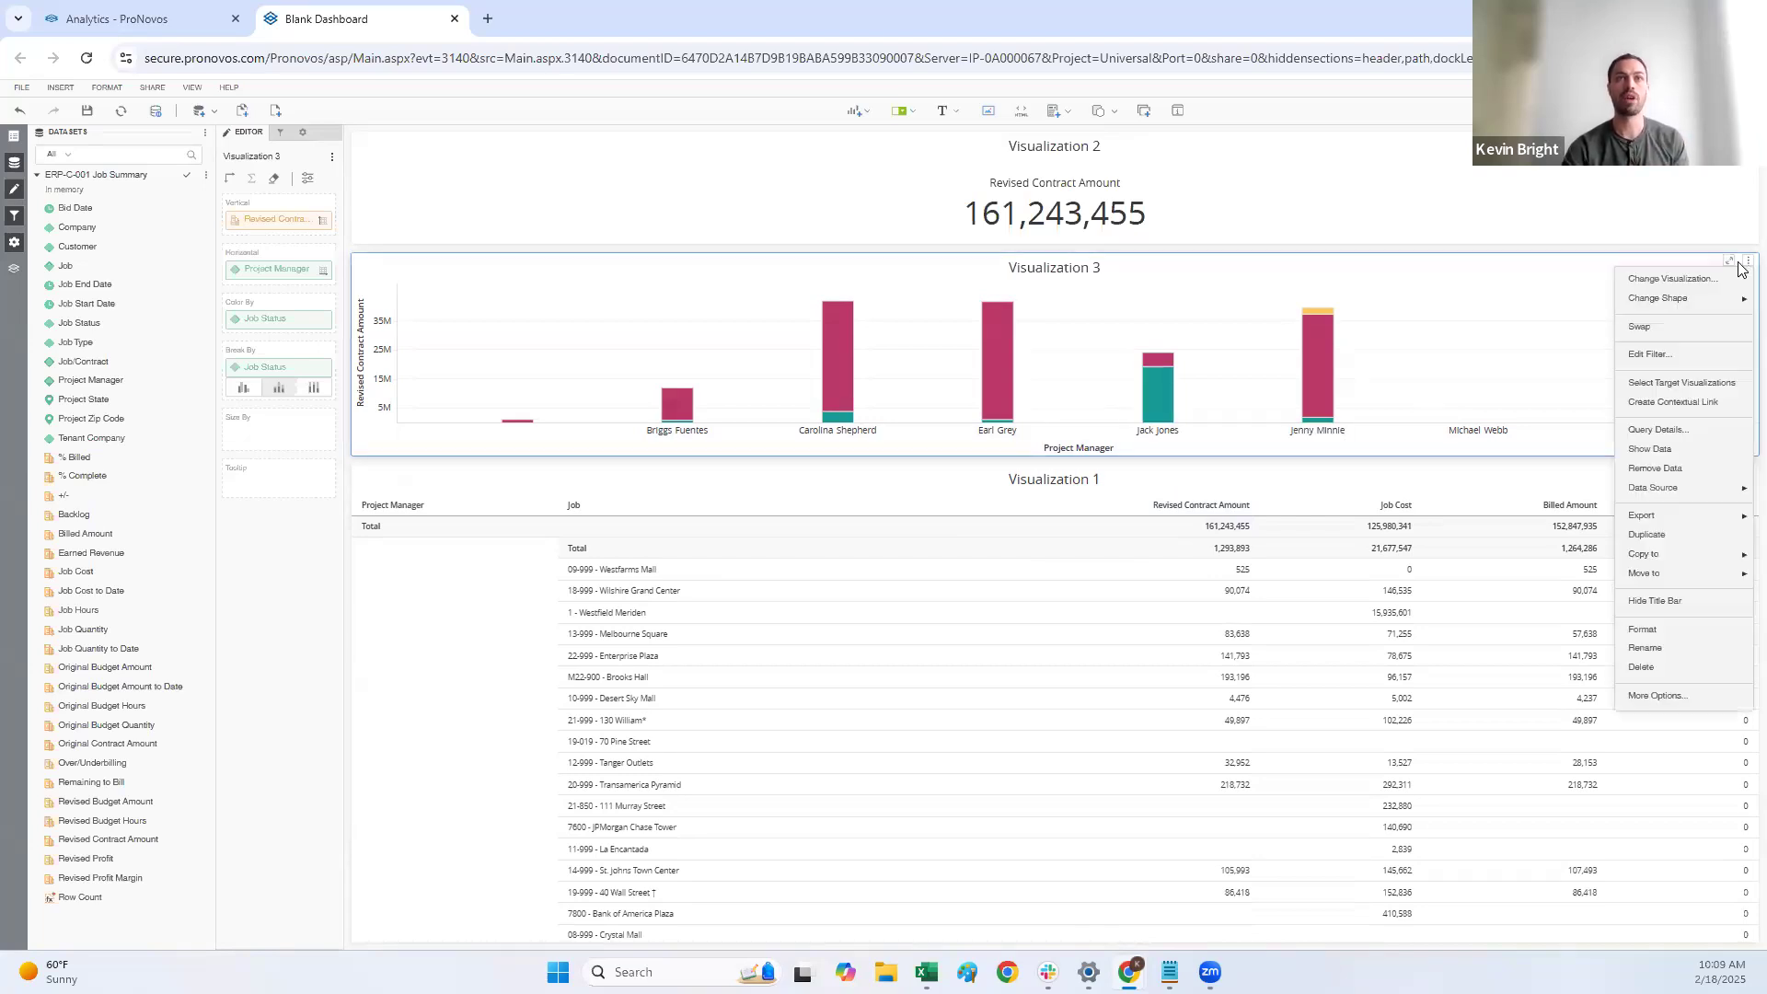
pyautogui.click(1663, 385)
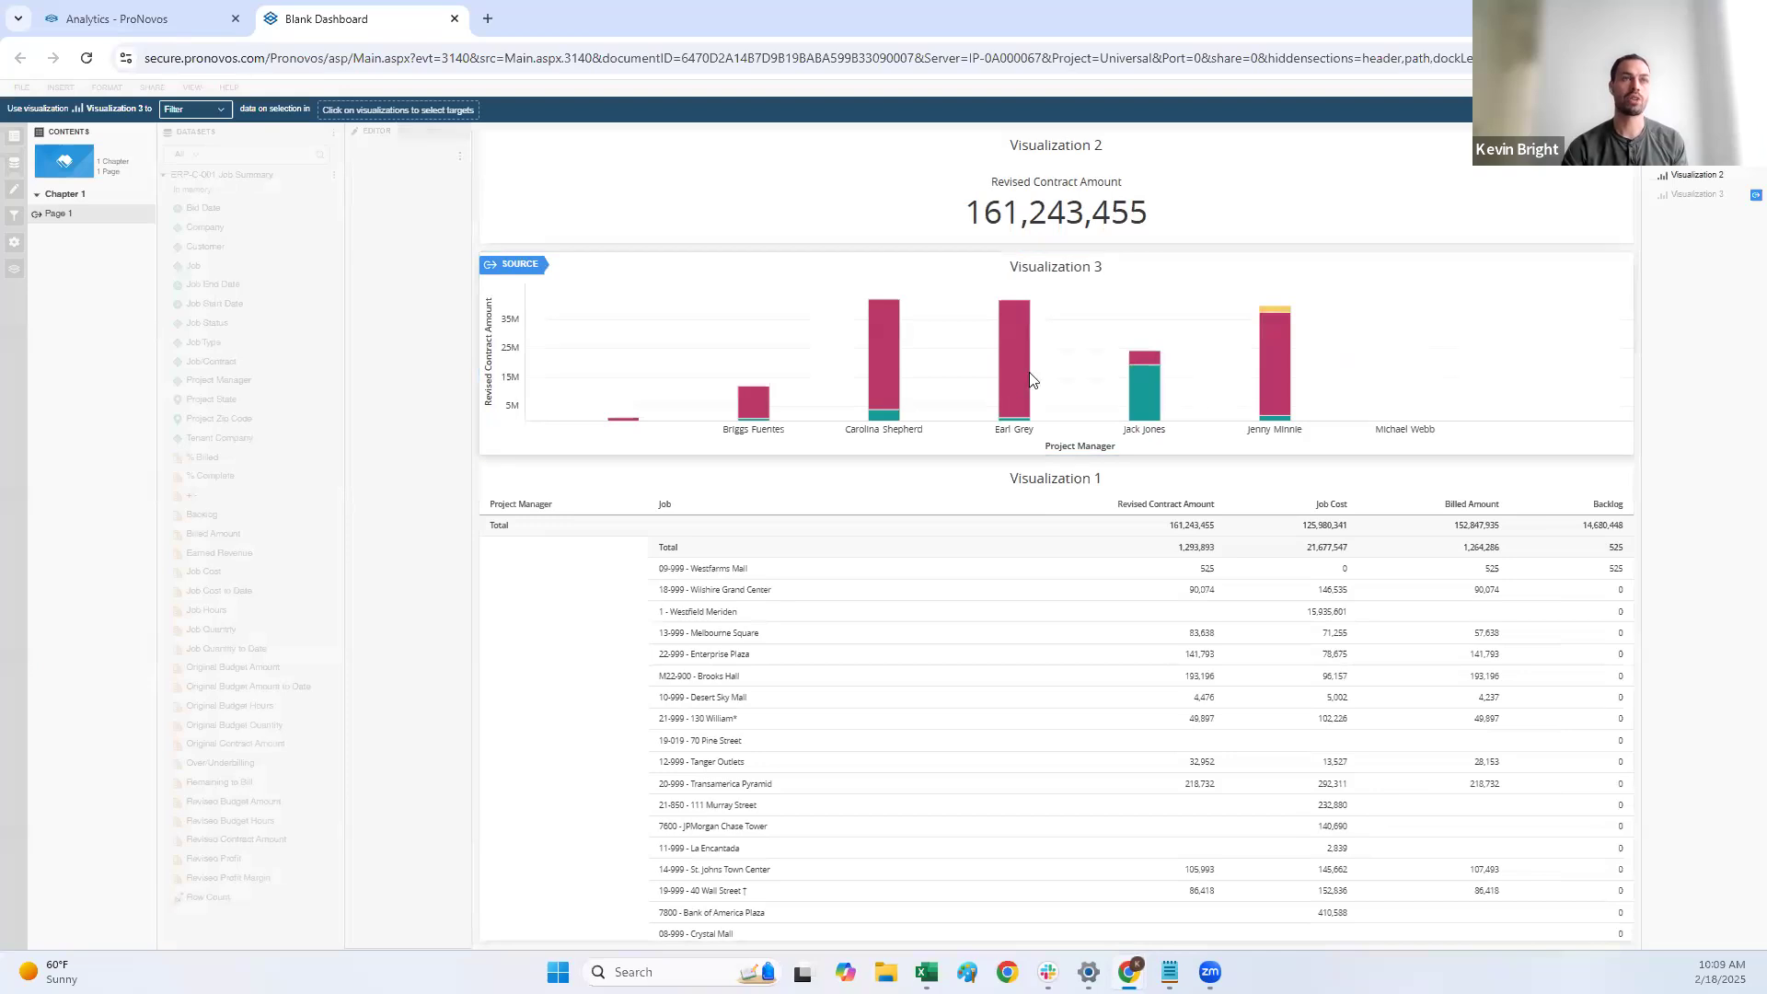
pyautogui.click(1118, 204)
pyautogui.click(1098, 596)
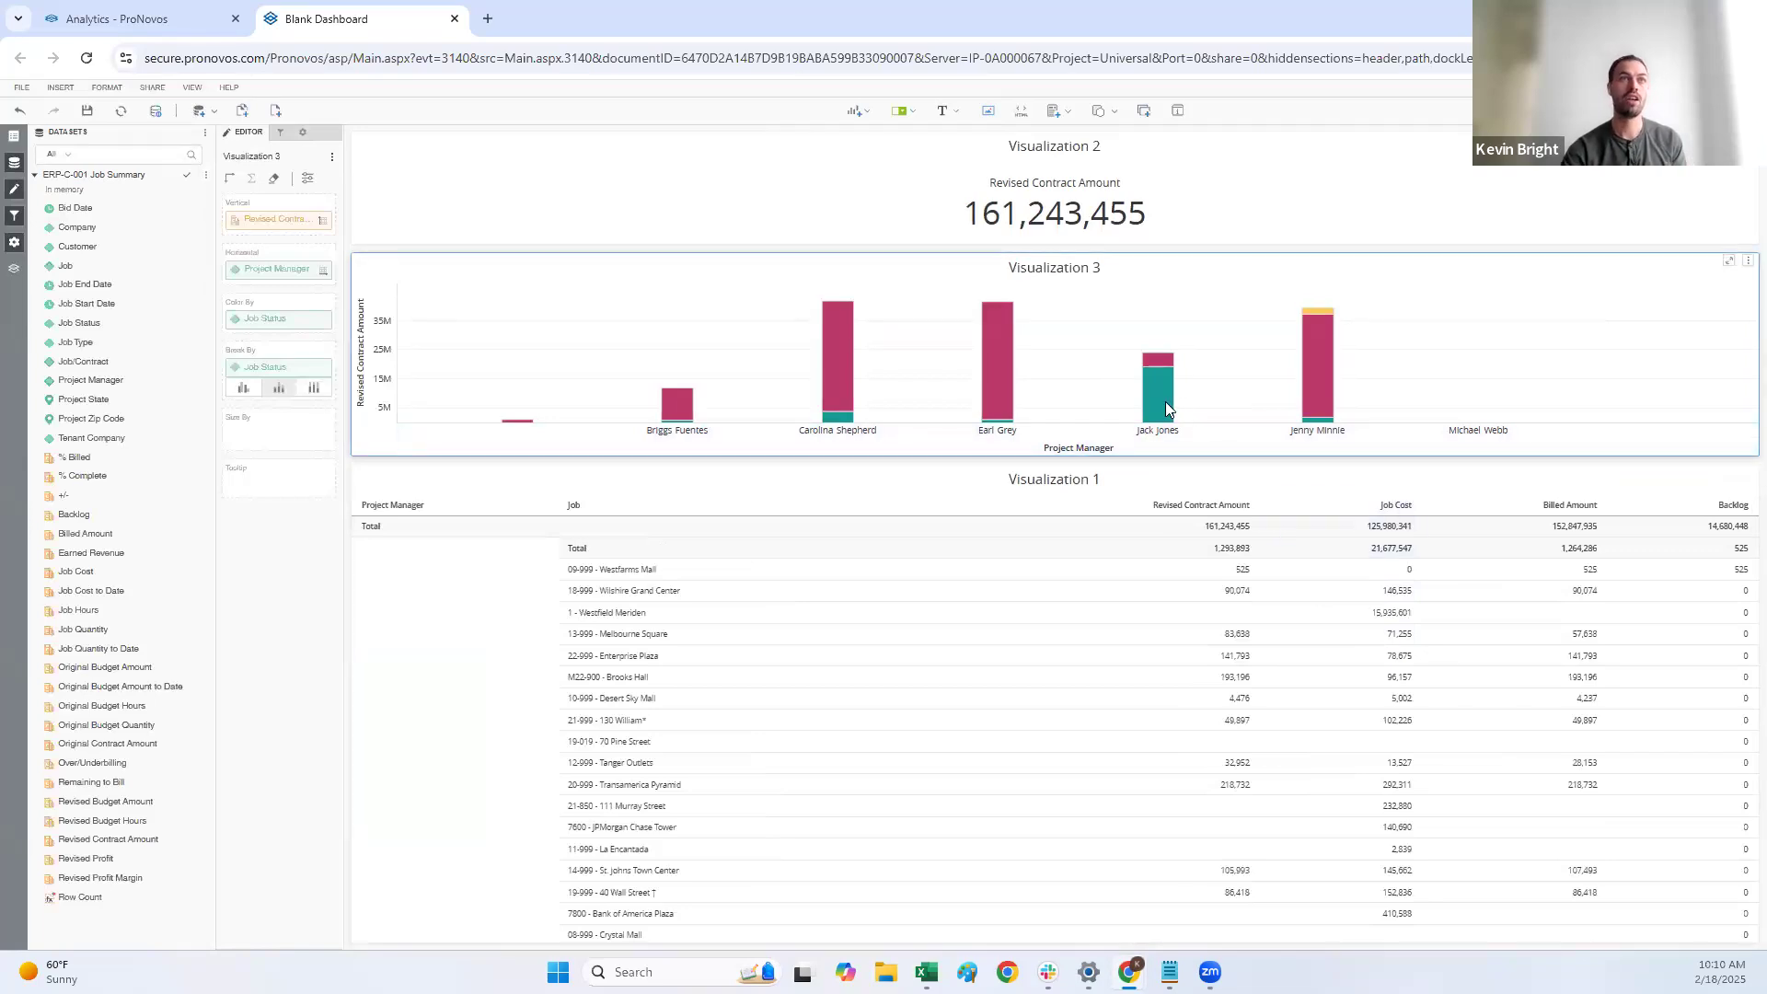
# Step: Test the chart filtering by selecting the large teal segment of one project manager's bar, and clear the selection
pyautogui.moveTo(1167, 405)
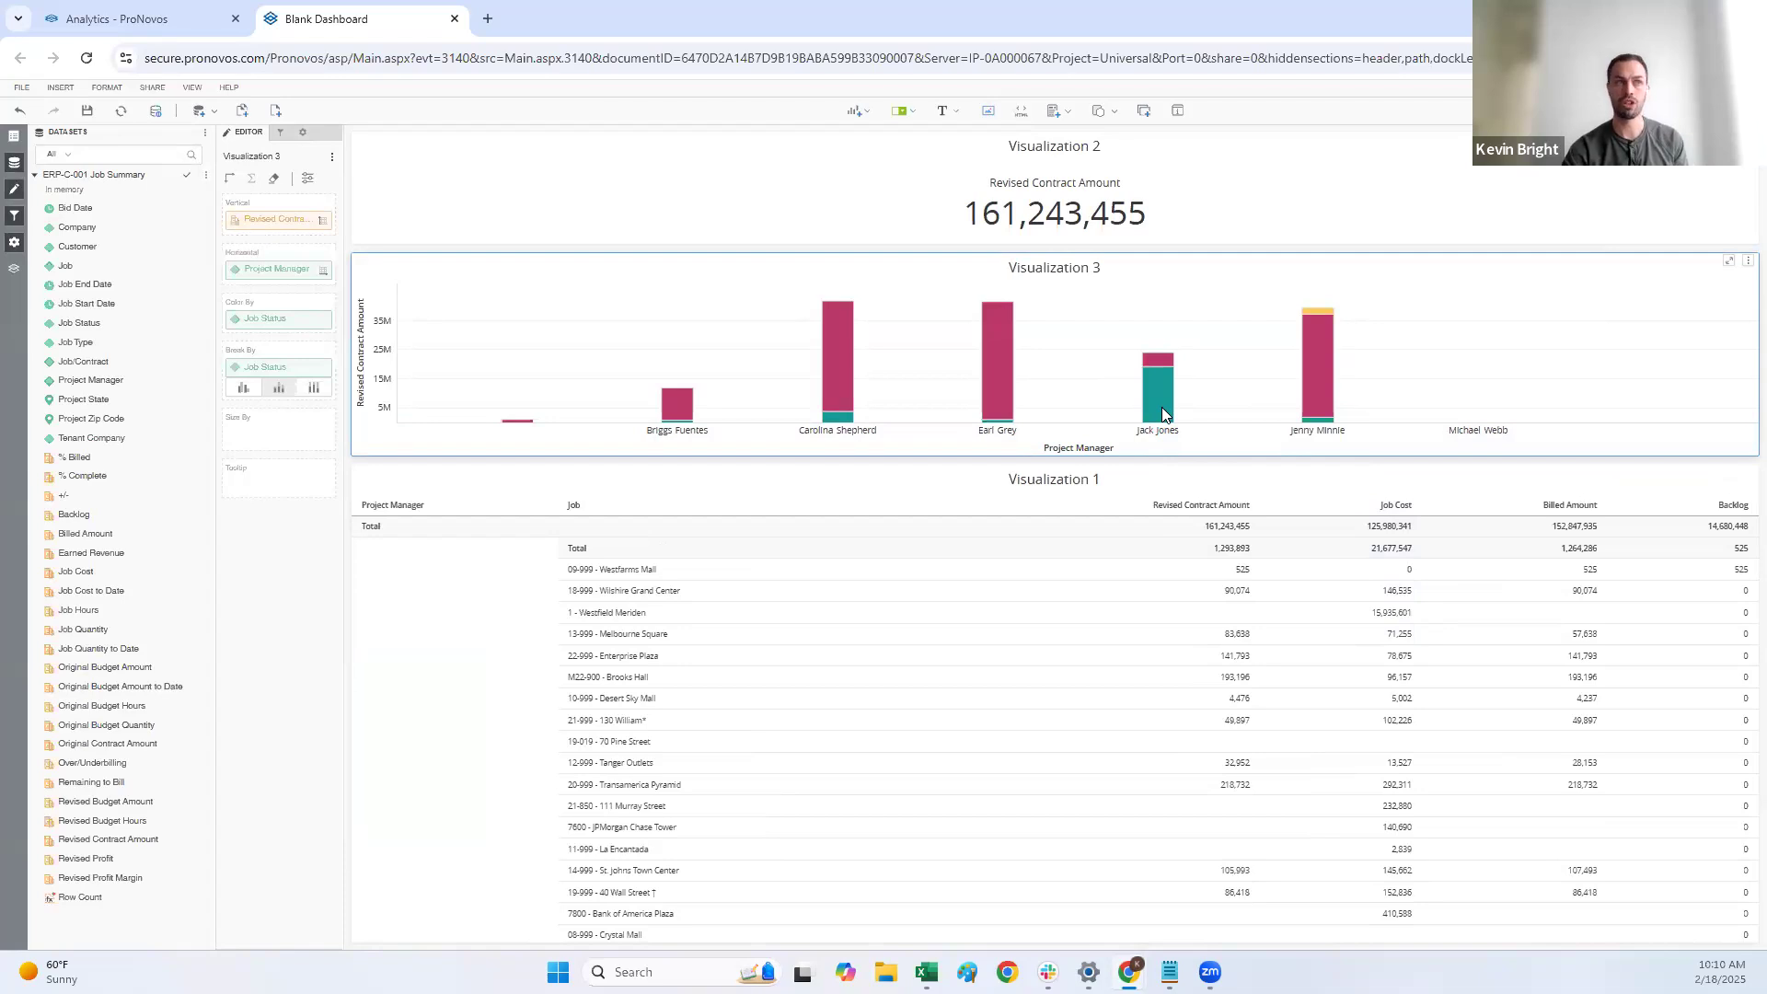
pyautogui.click(1162, 407)
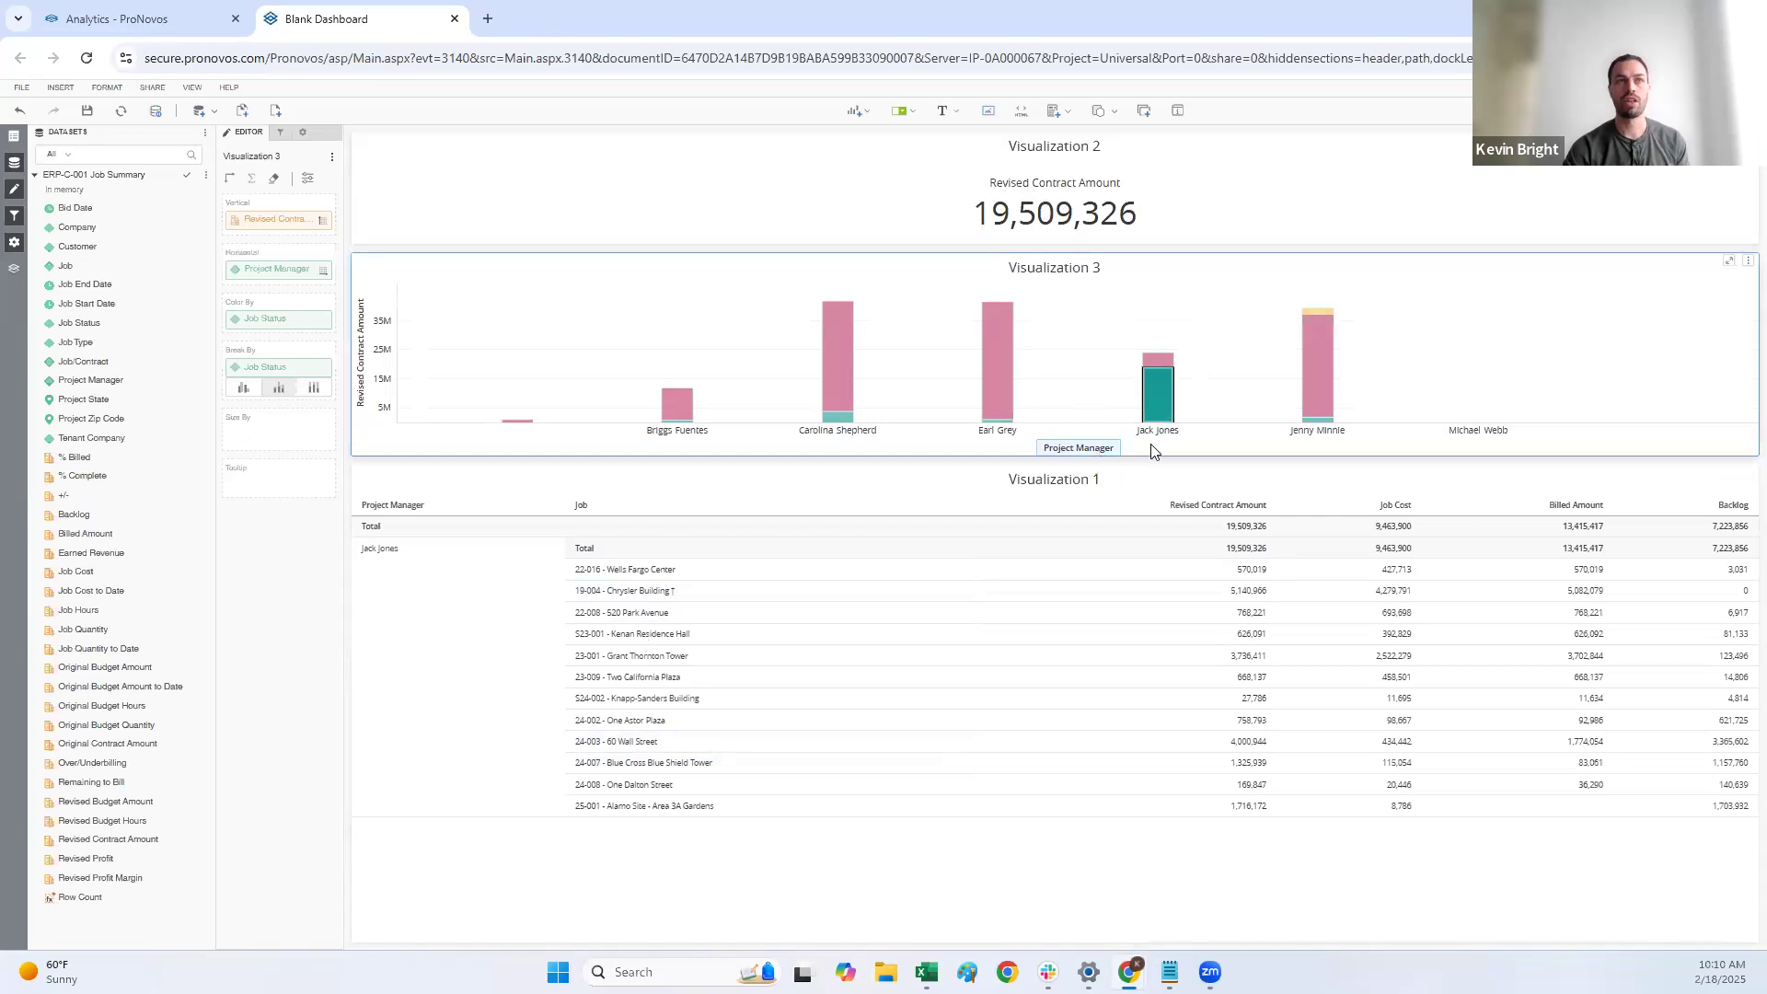
pyautogui.click(1187, 441)
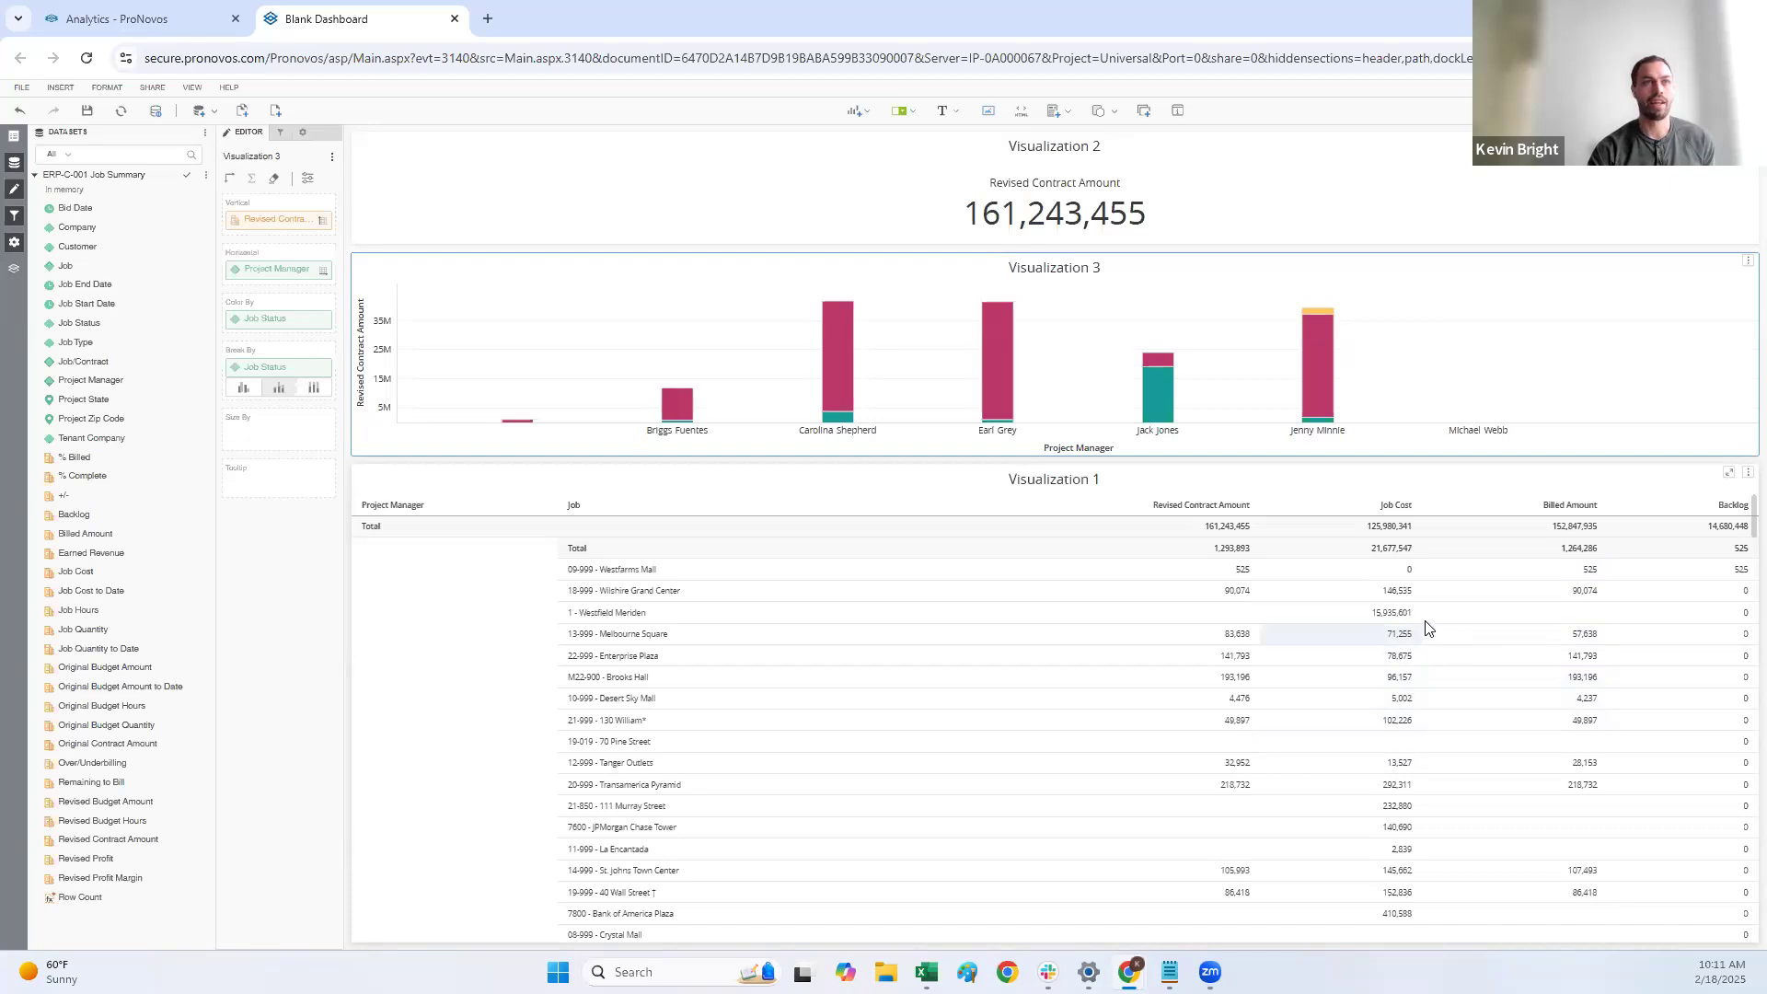
# Step: Open the advanced threshold editor for the grid's Revised Contract Amount metric, clearing the quick threshold definition
pyautogui.click(827, 487)
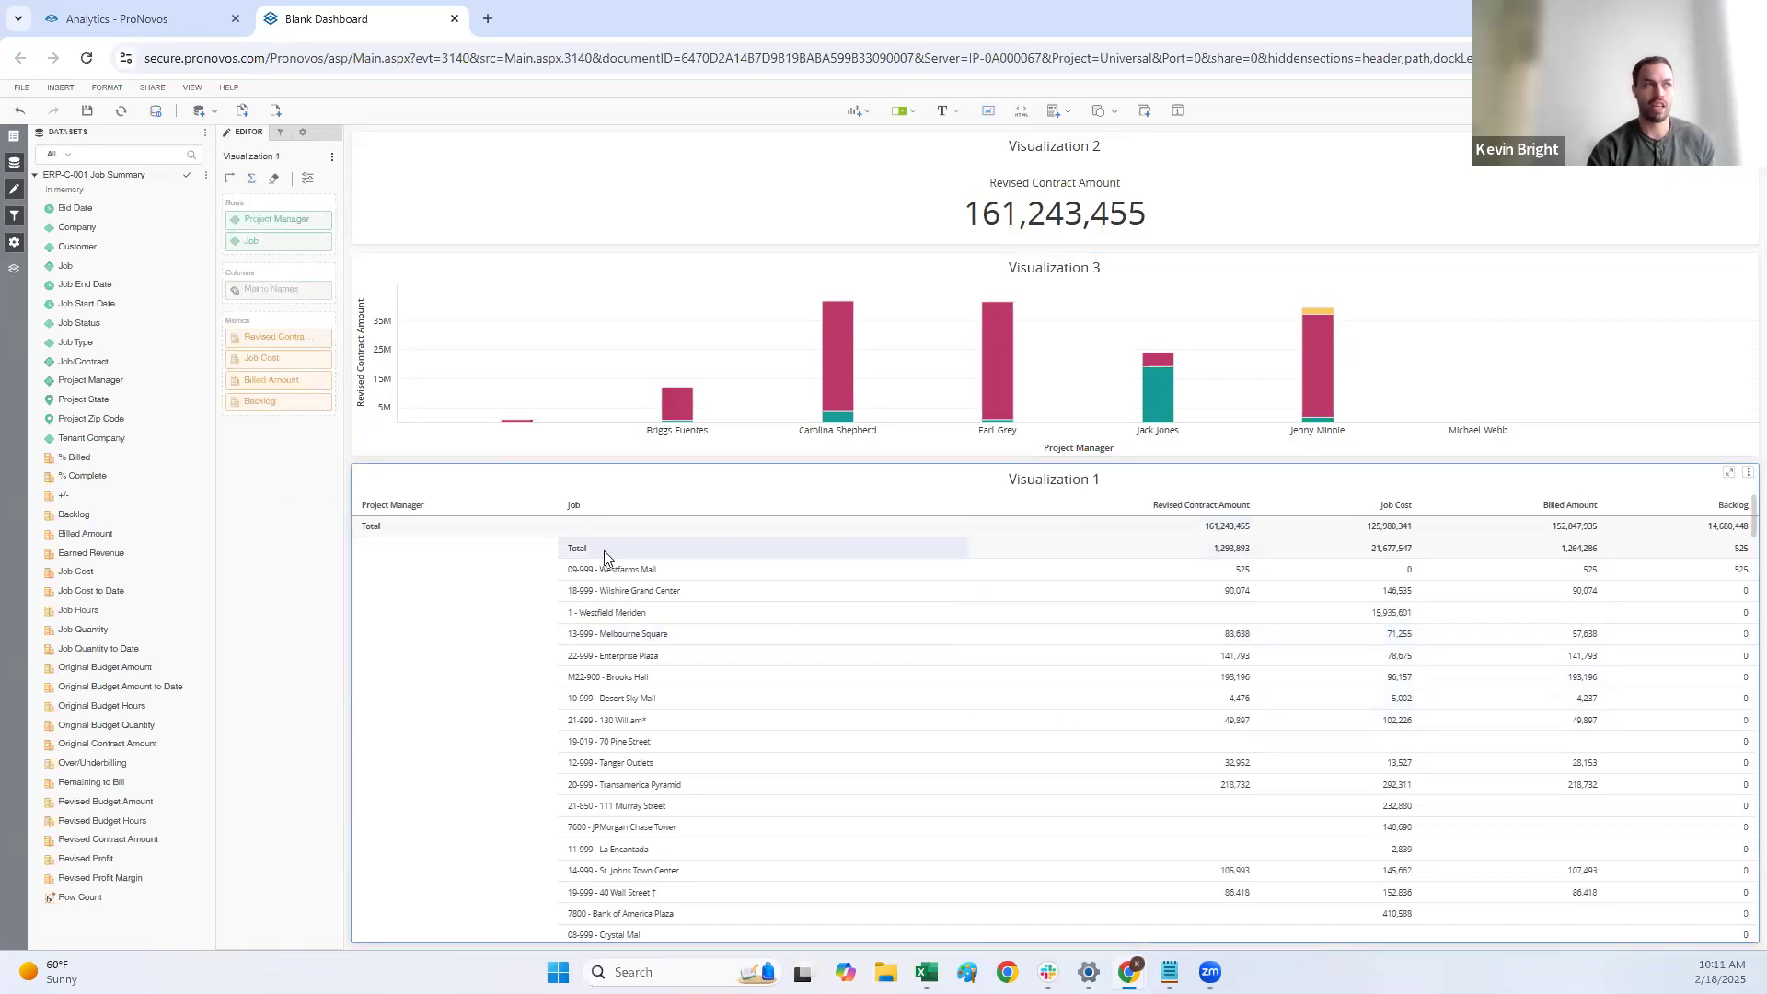
pyautogui.click(299, 341)
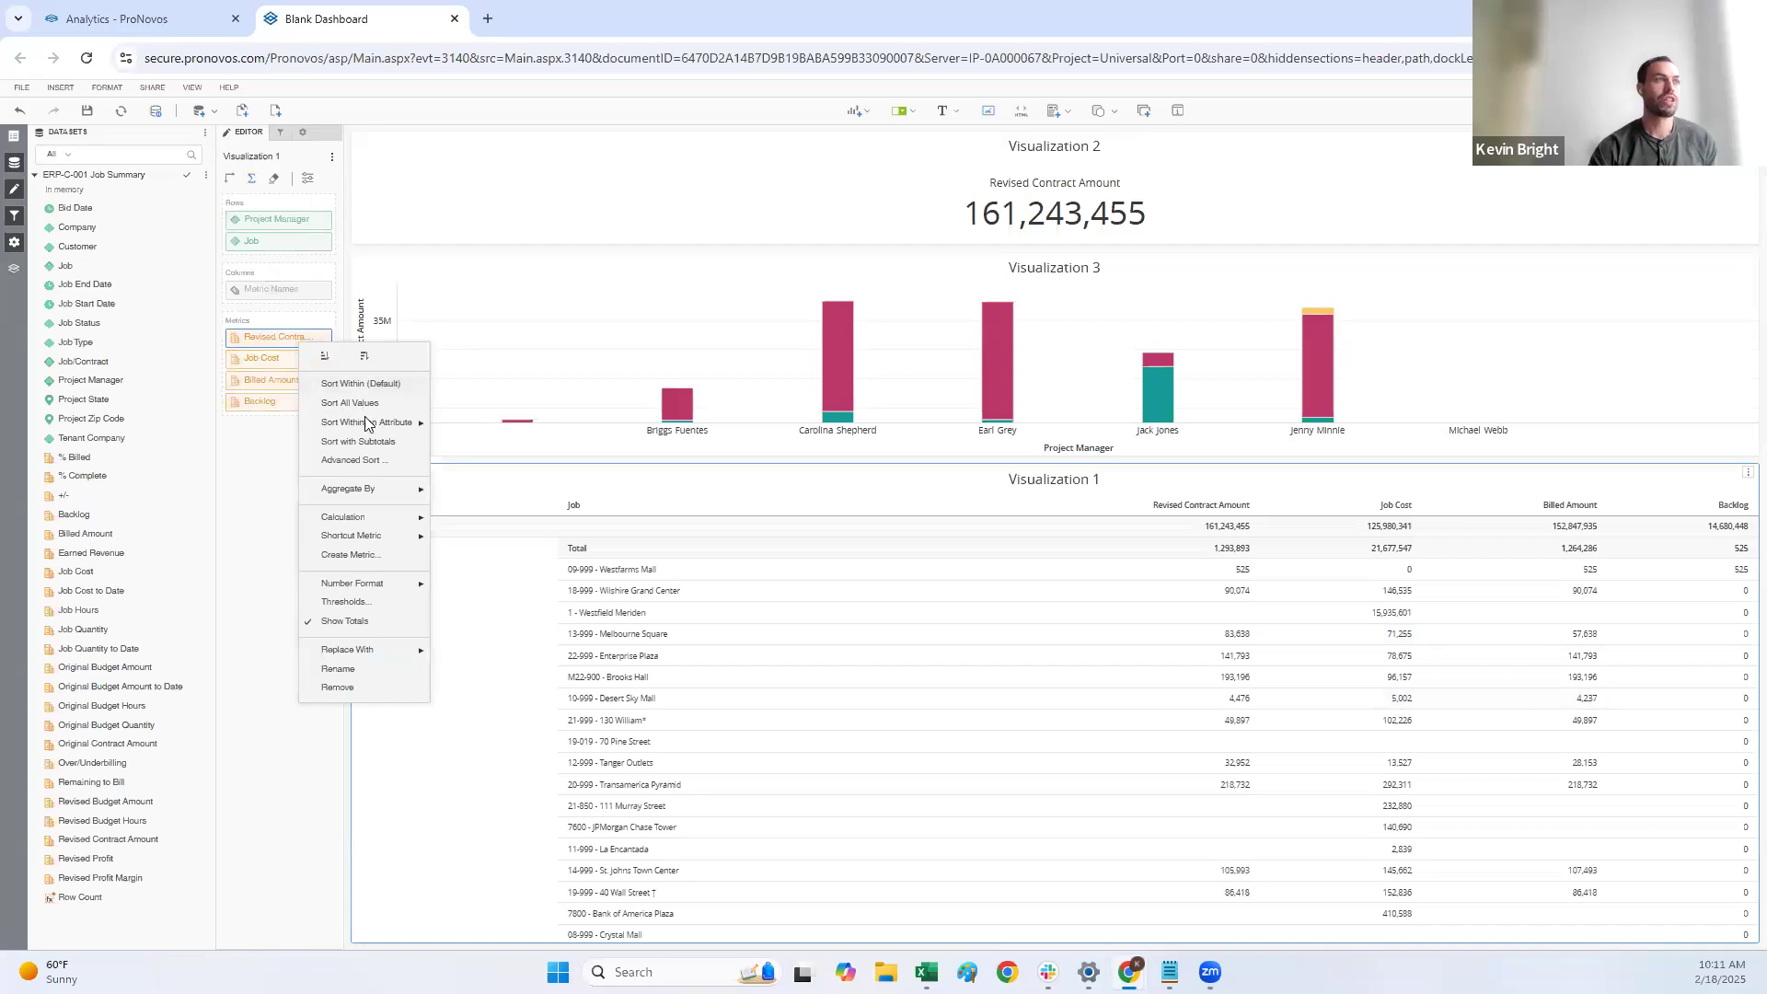
pyautogui.click(361, 604)
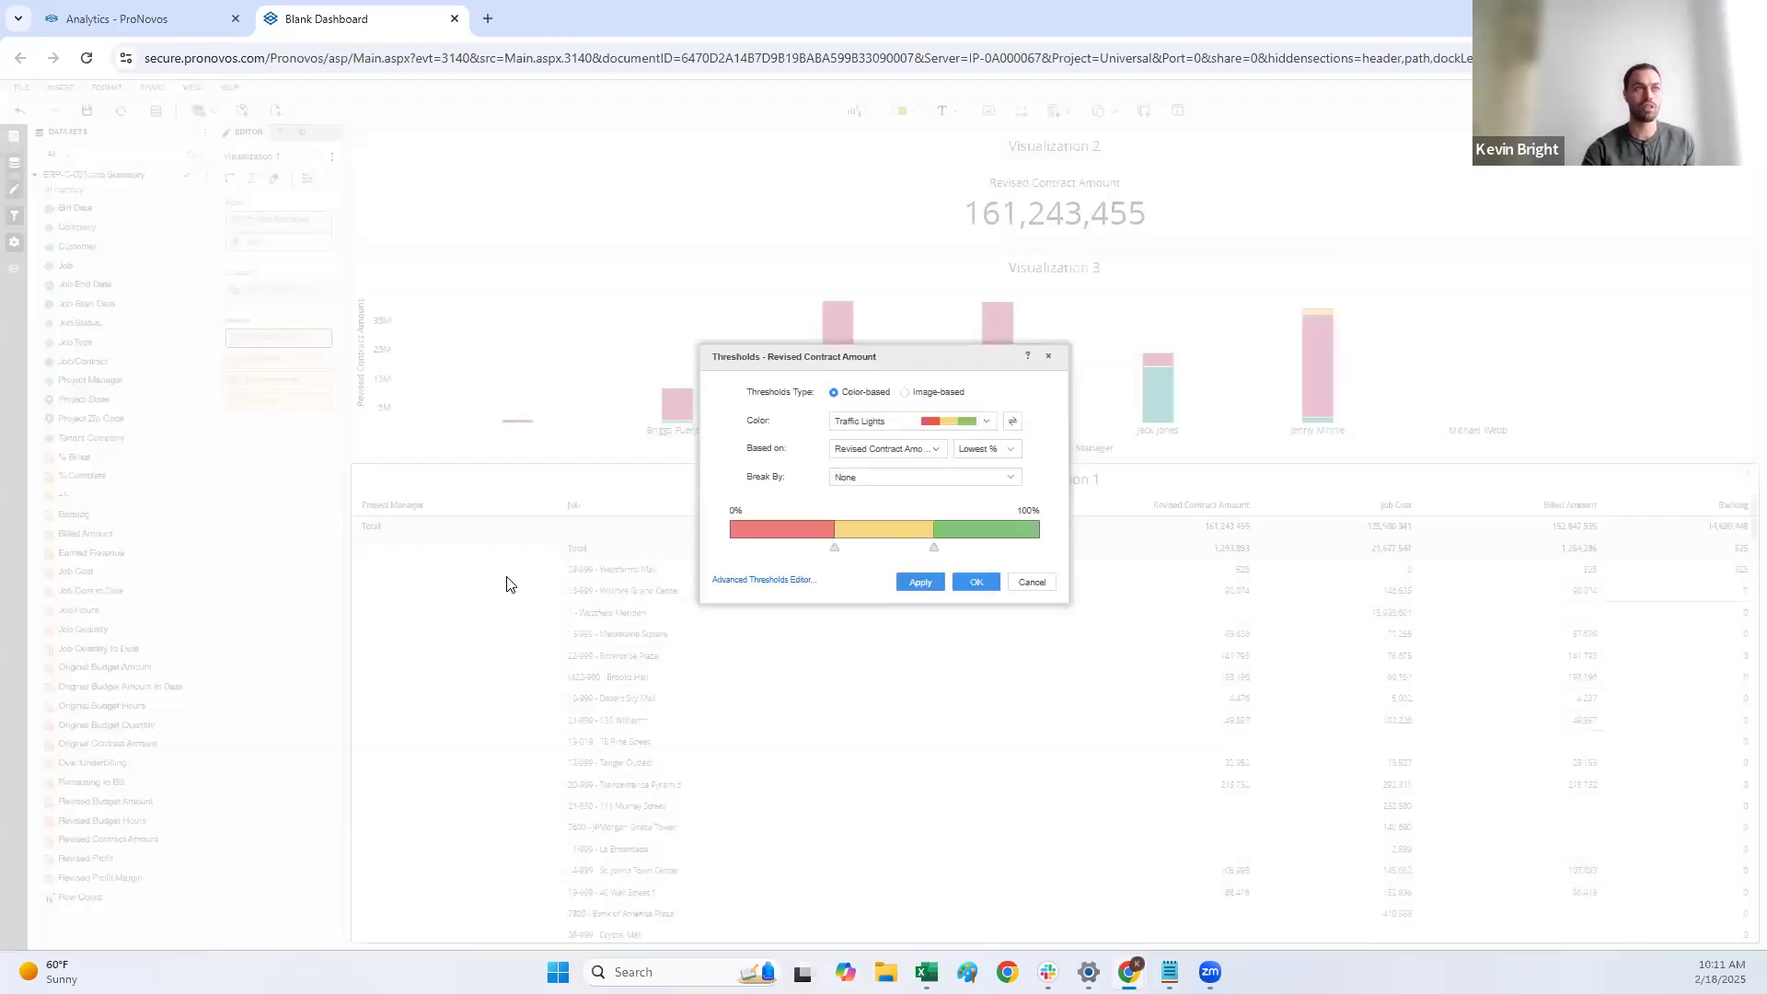
pyautogui.click(761, 582)
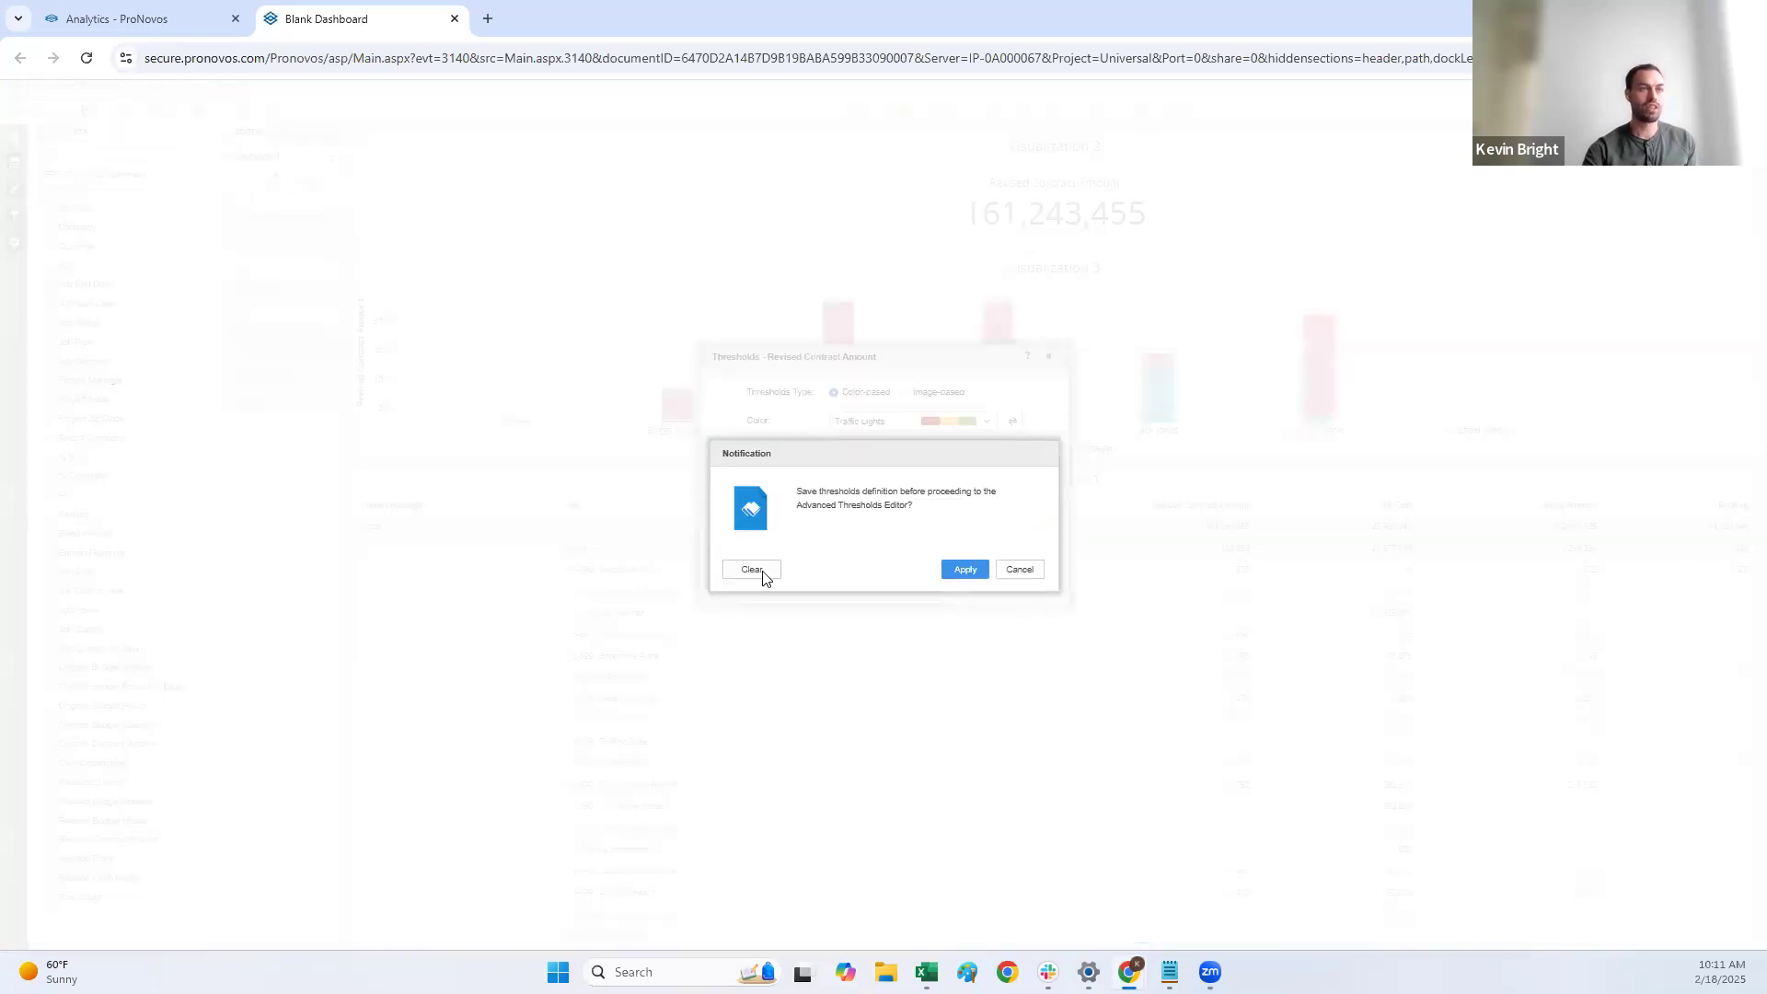
pyautogui.click(762, 577)
# Step: Add a threshold condition where Billed Amount is less than the Revised Contract Amount metric
pyautogui.click(645, 440)
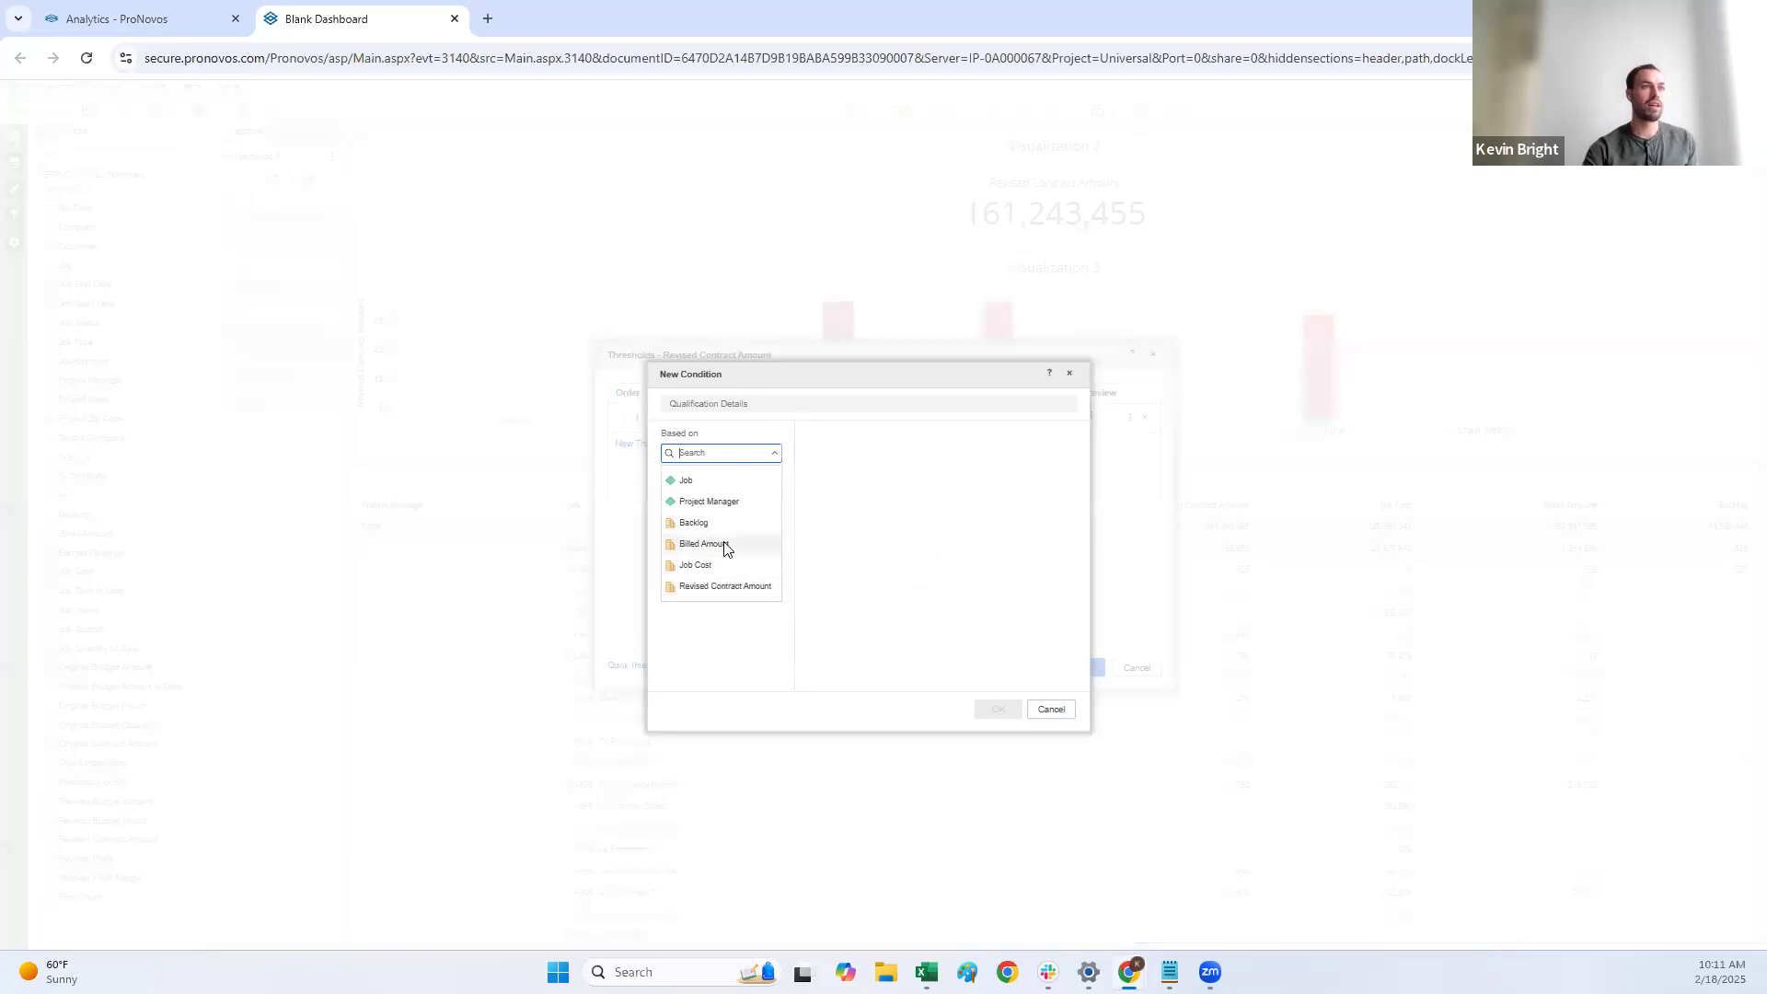
pyautogui.click(723, 545)
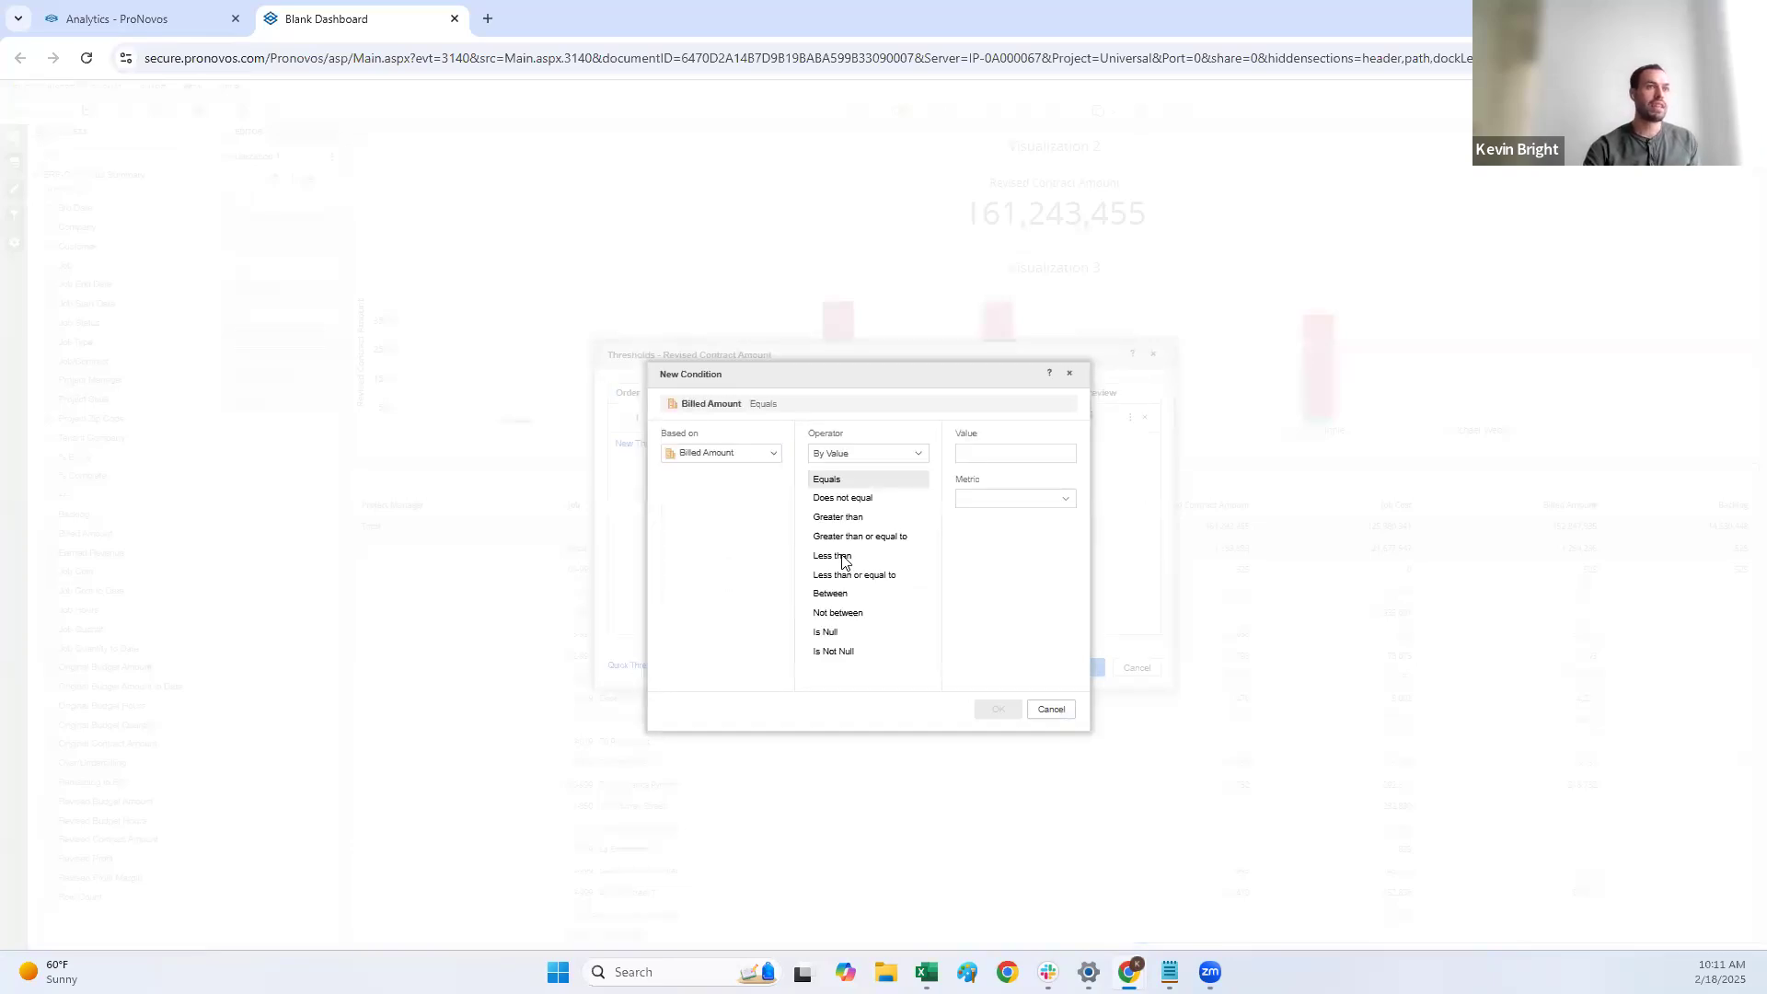
pyautogui.click(834, 556)
pyautogui.click(1054, 499)
pyautogui.click(1024, 570)
pyautogui.click(999, 709)
# Step: Open the condition's formatting, try other font colors and set the font color to black
pyautogui.click(1098, 417)
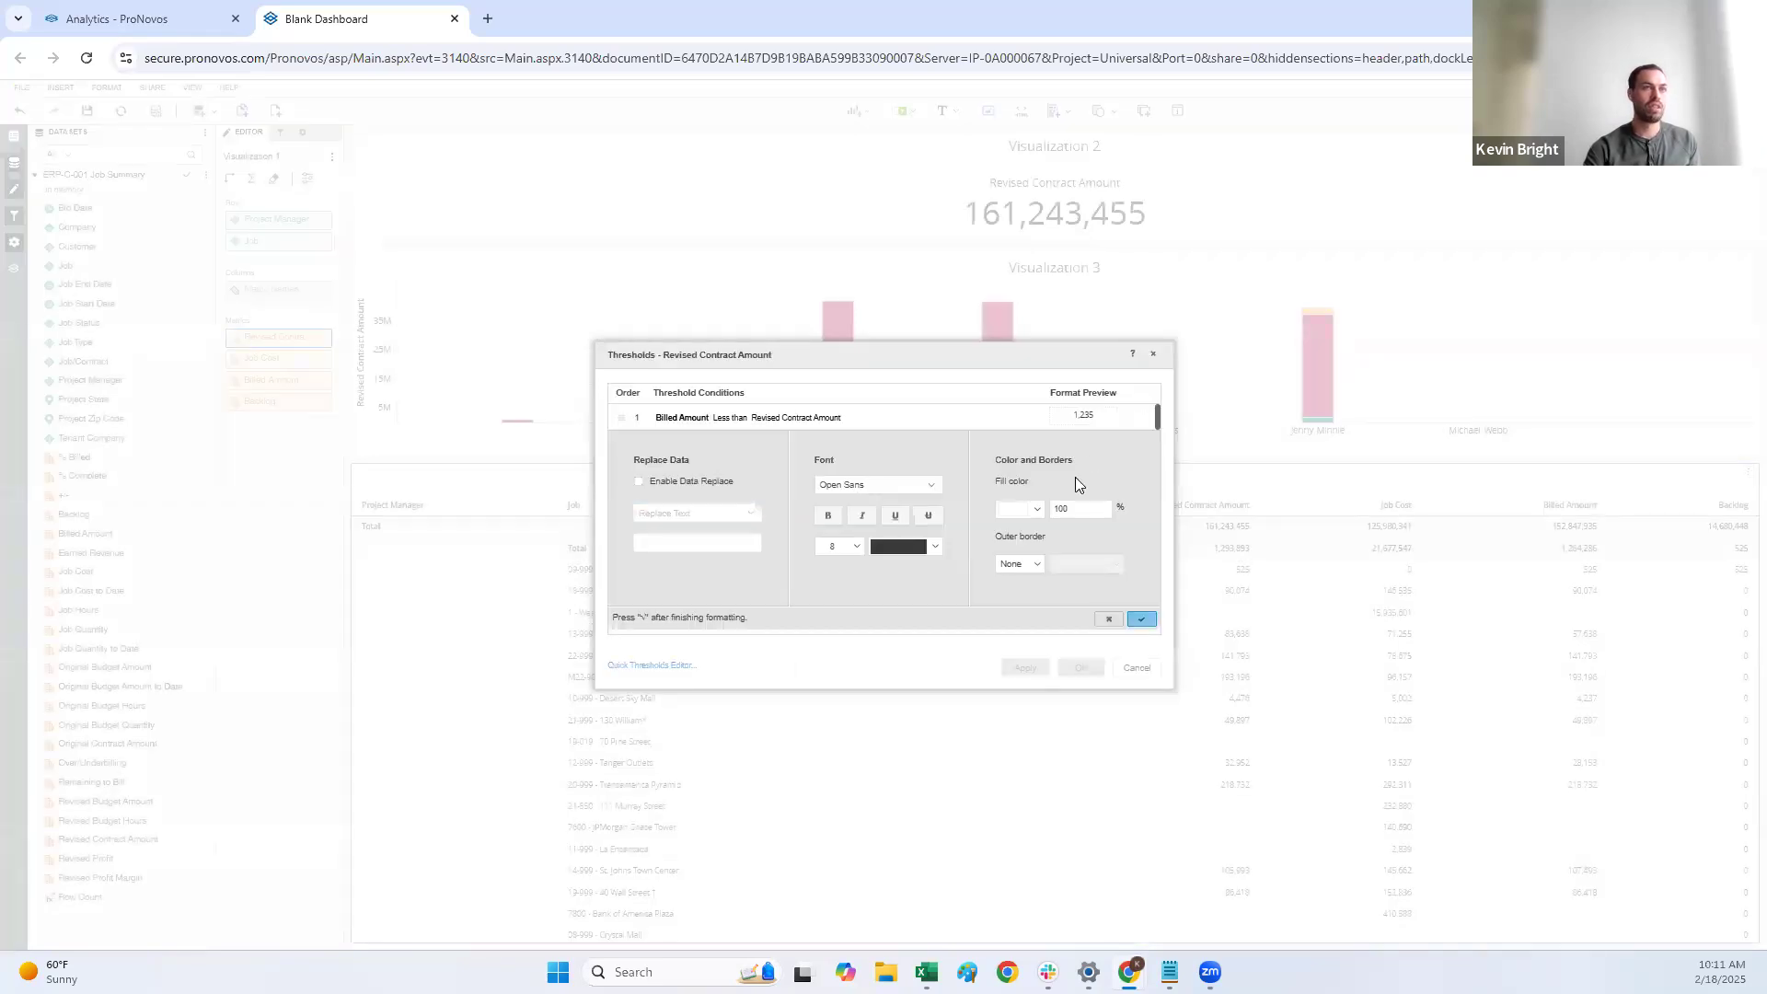
pyautogui.click(934, 549)
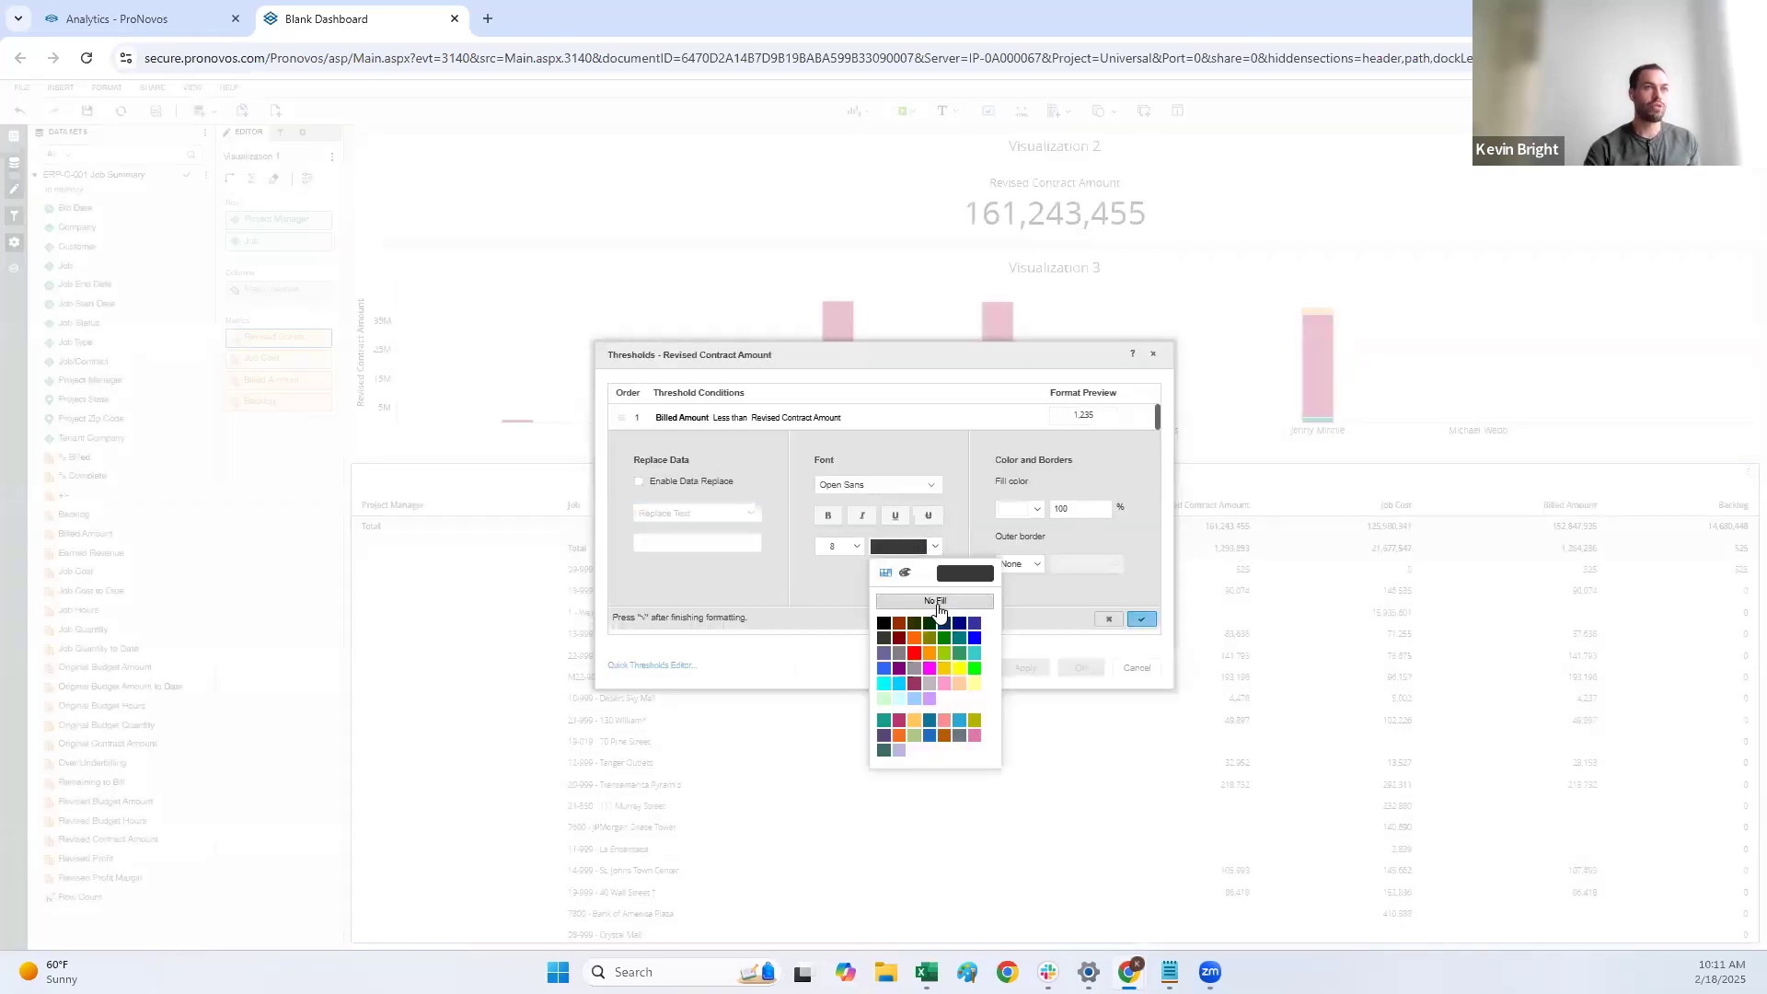
pyautogui.click(910, 699)
pyautogui.click(935, 547)
pyautogui.click(899, 623)
pyautogui.click(934, 547)
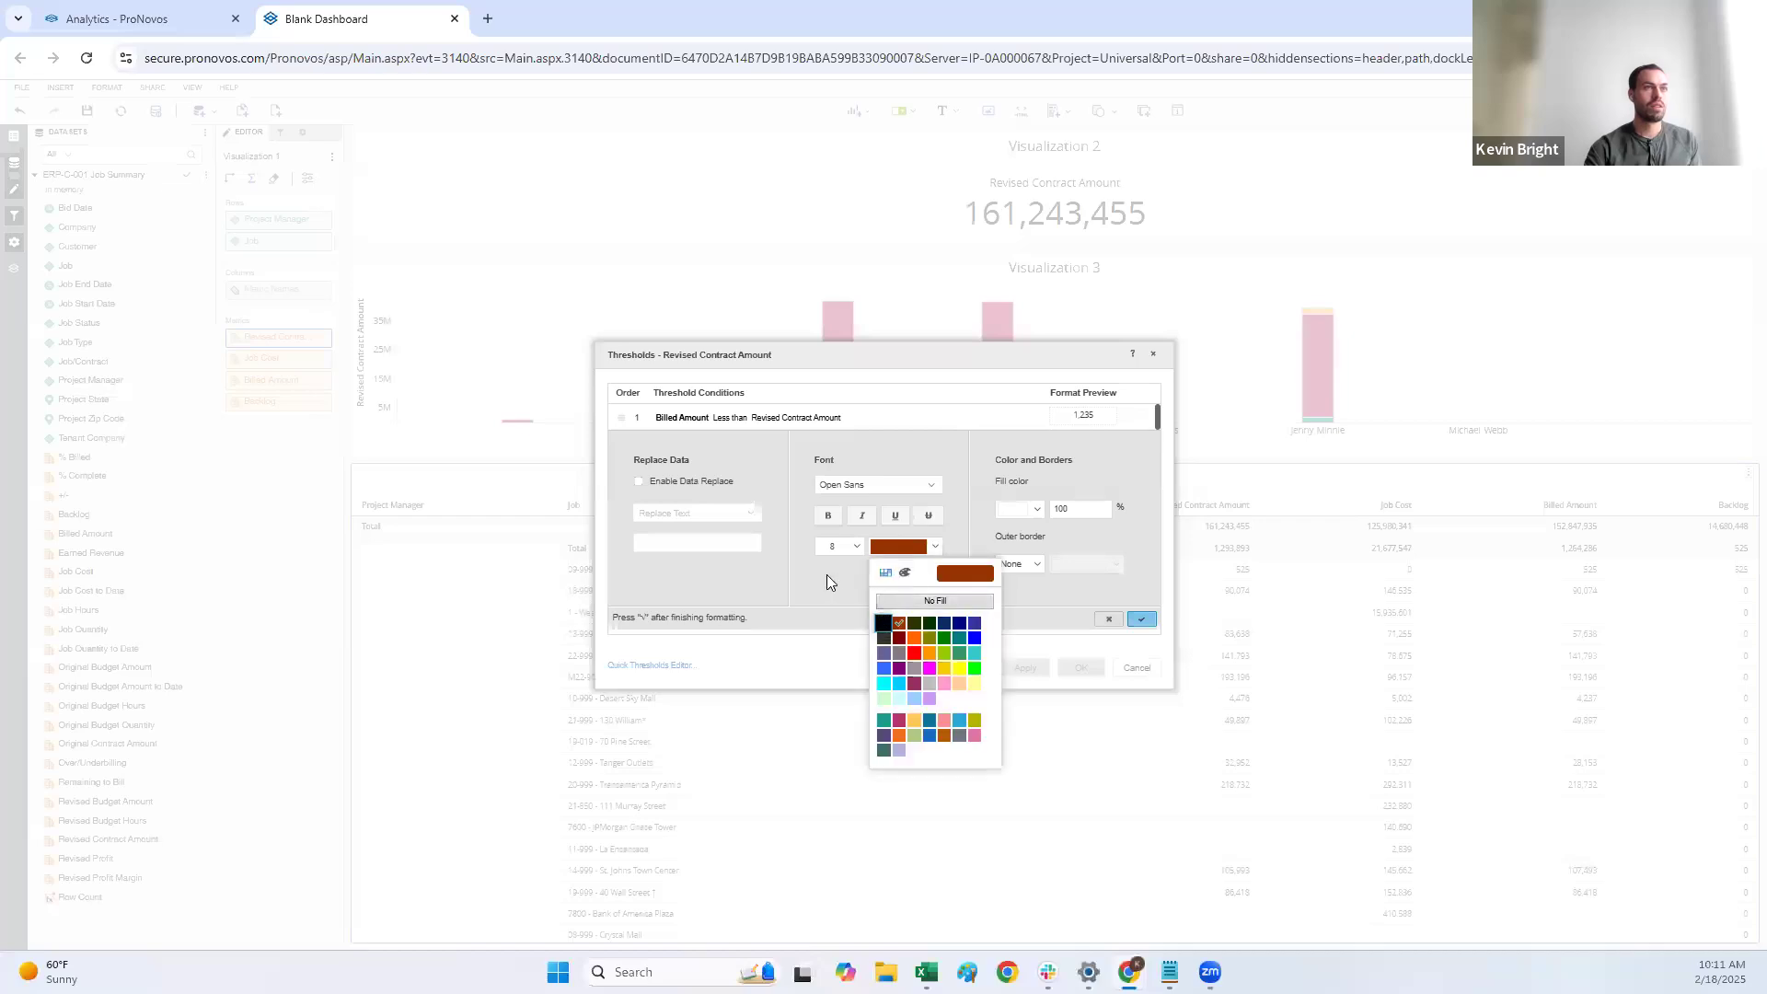
pyautogui.click(877, 625)
# Step: Give the condition a light cyan fill at 100%, apply the threshold and check the highlighted cells in the grid
pyautogui.click(1035, 512)
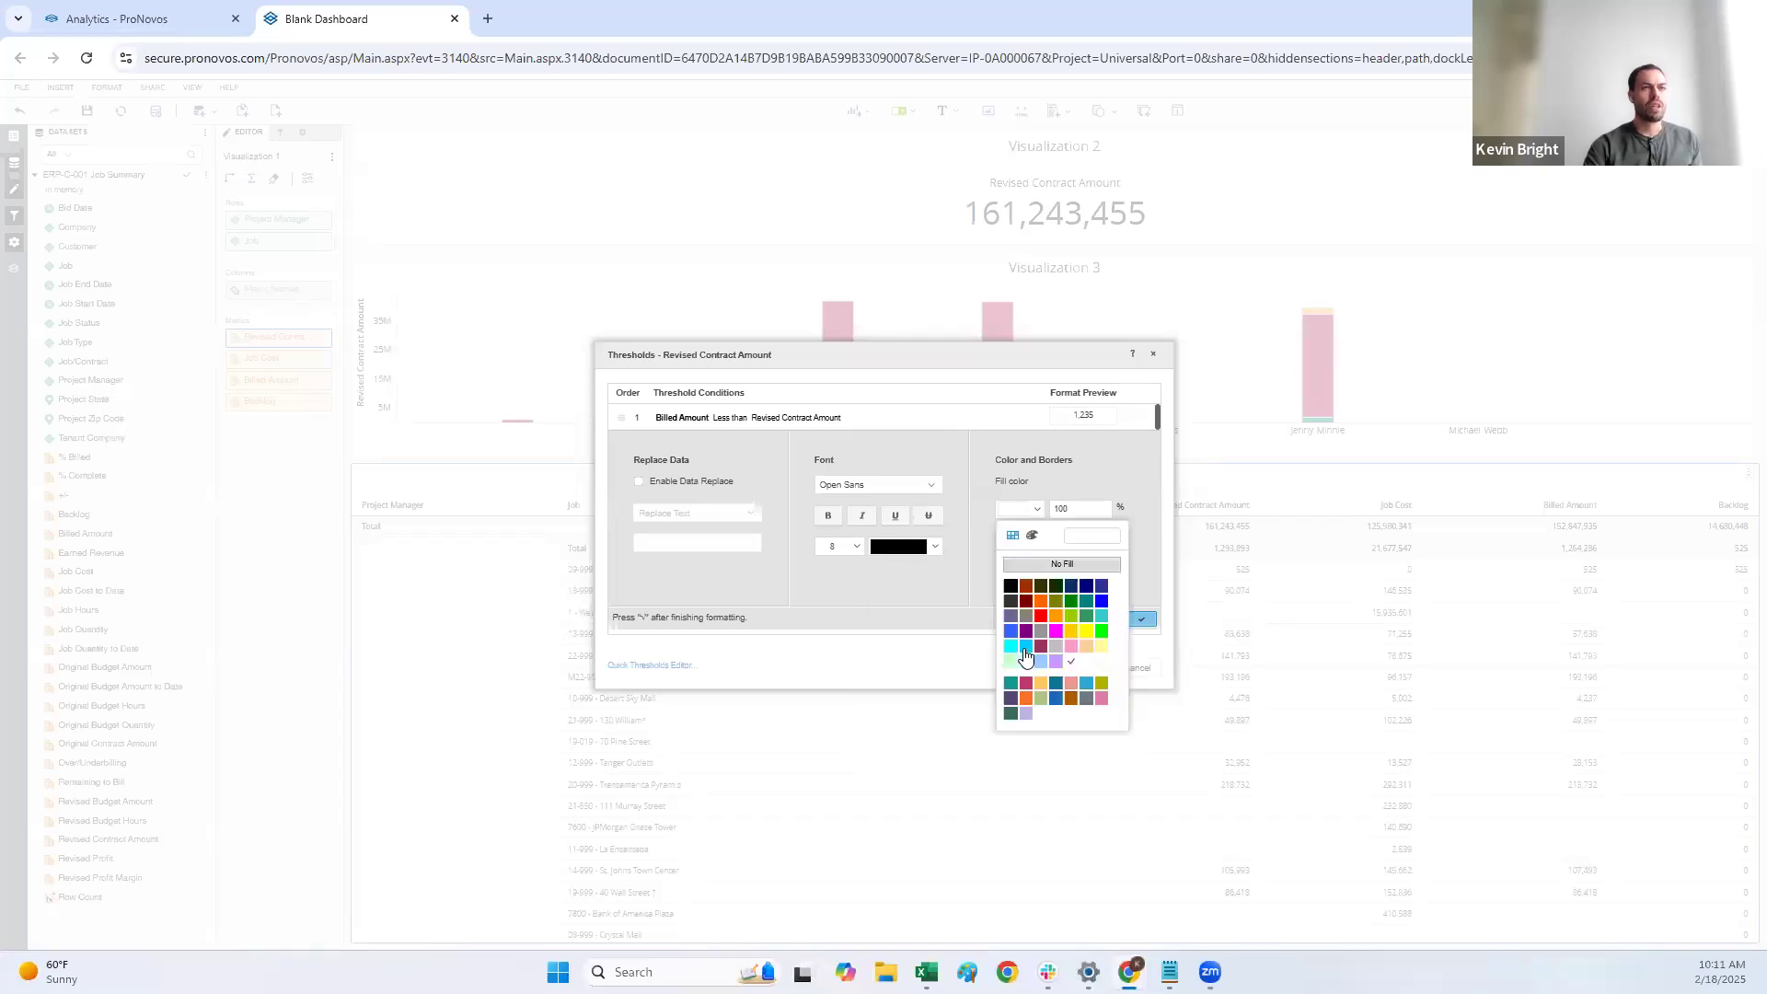
pyautogui.click(1027, 662)
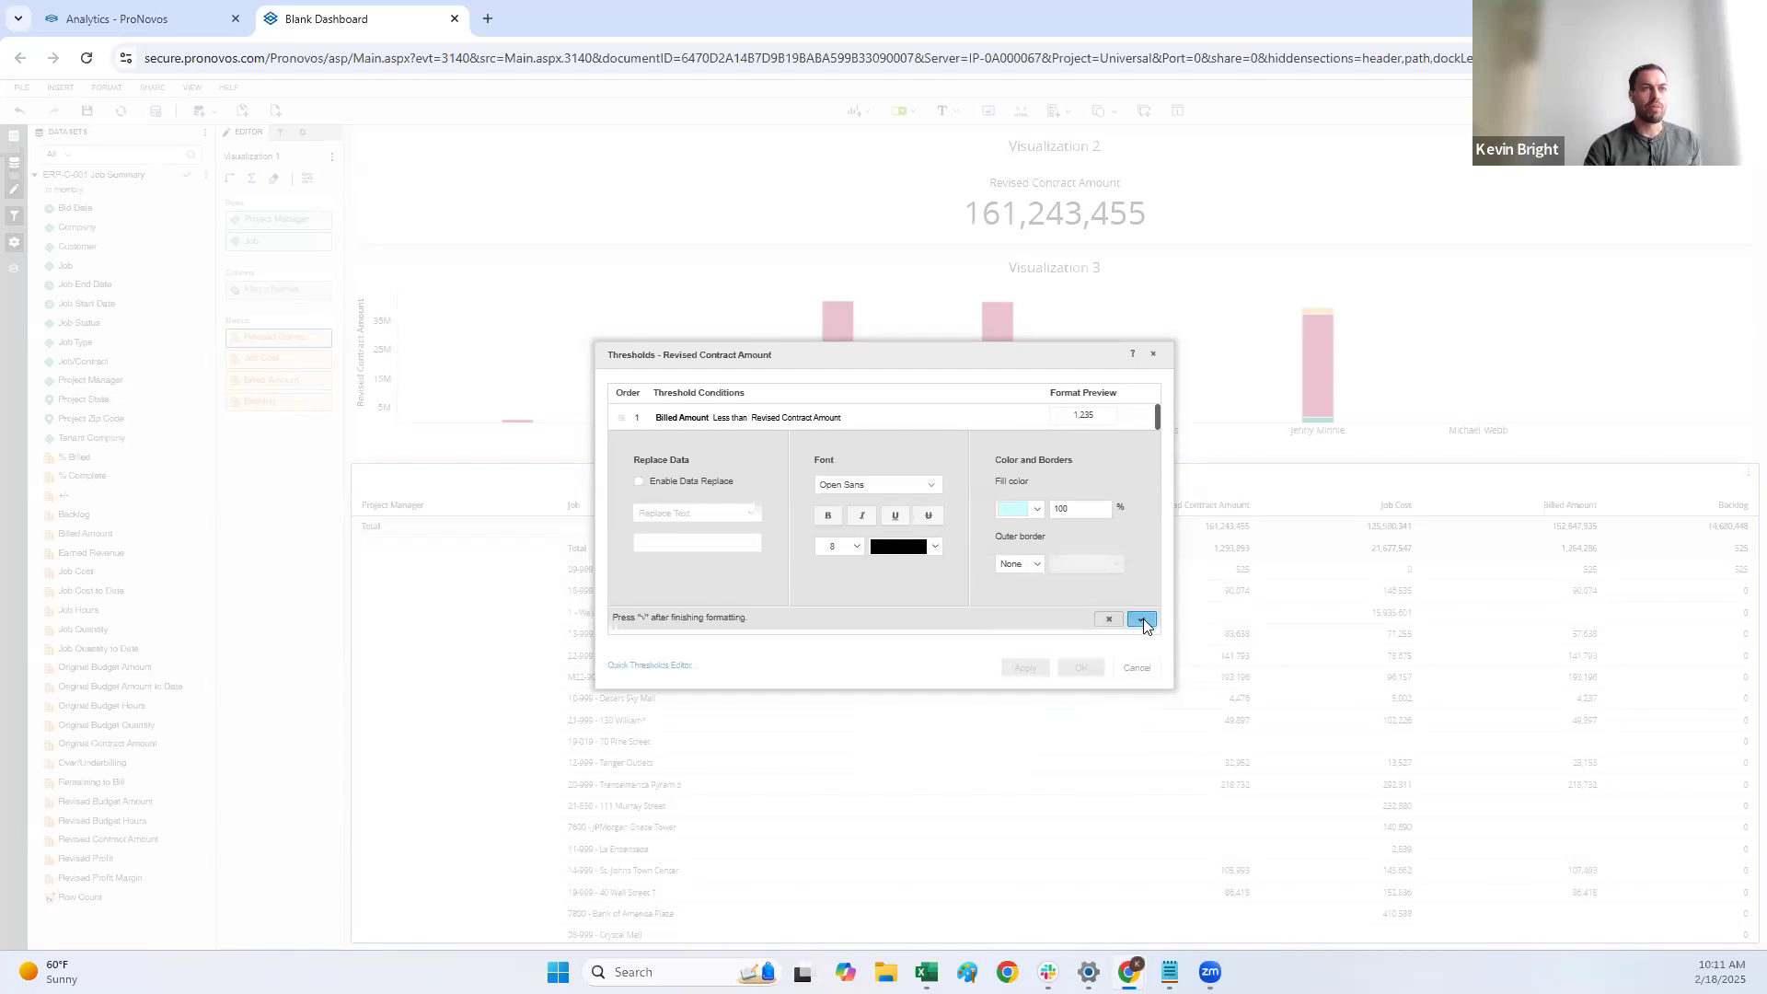
pyautogui.click(1142, 619)
pyautogui.click(1026, 667)
pyautogui.click(1083, 671)
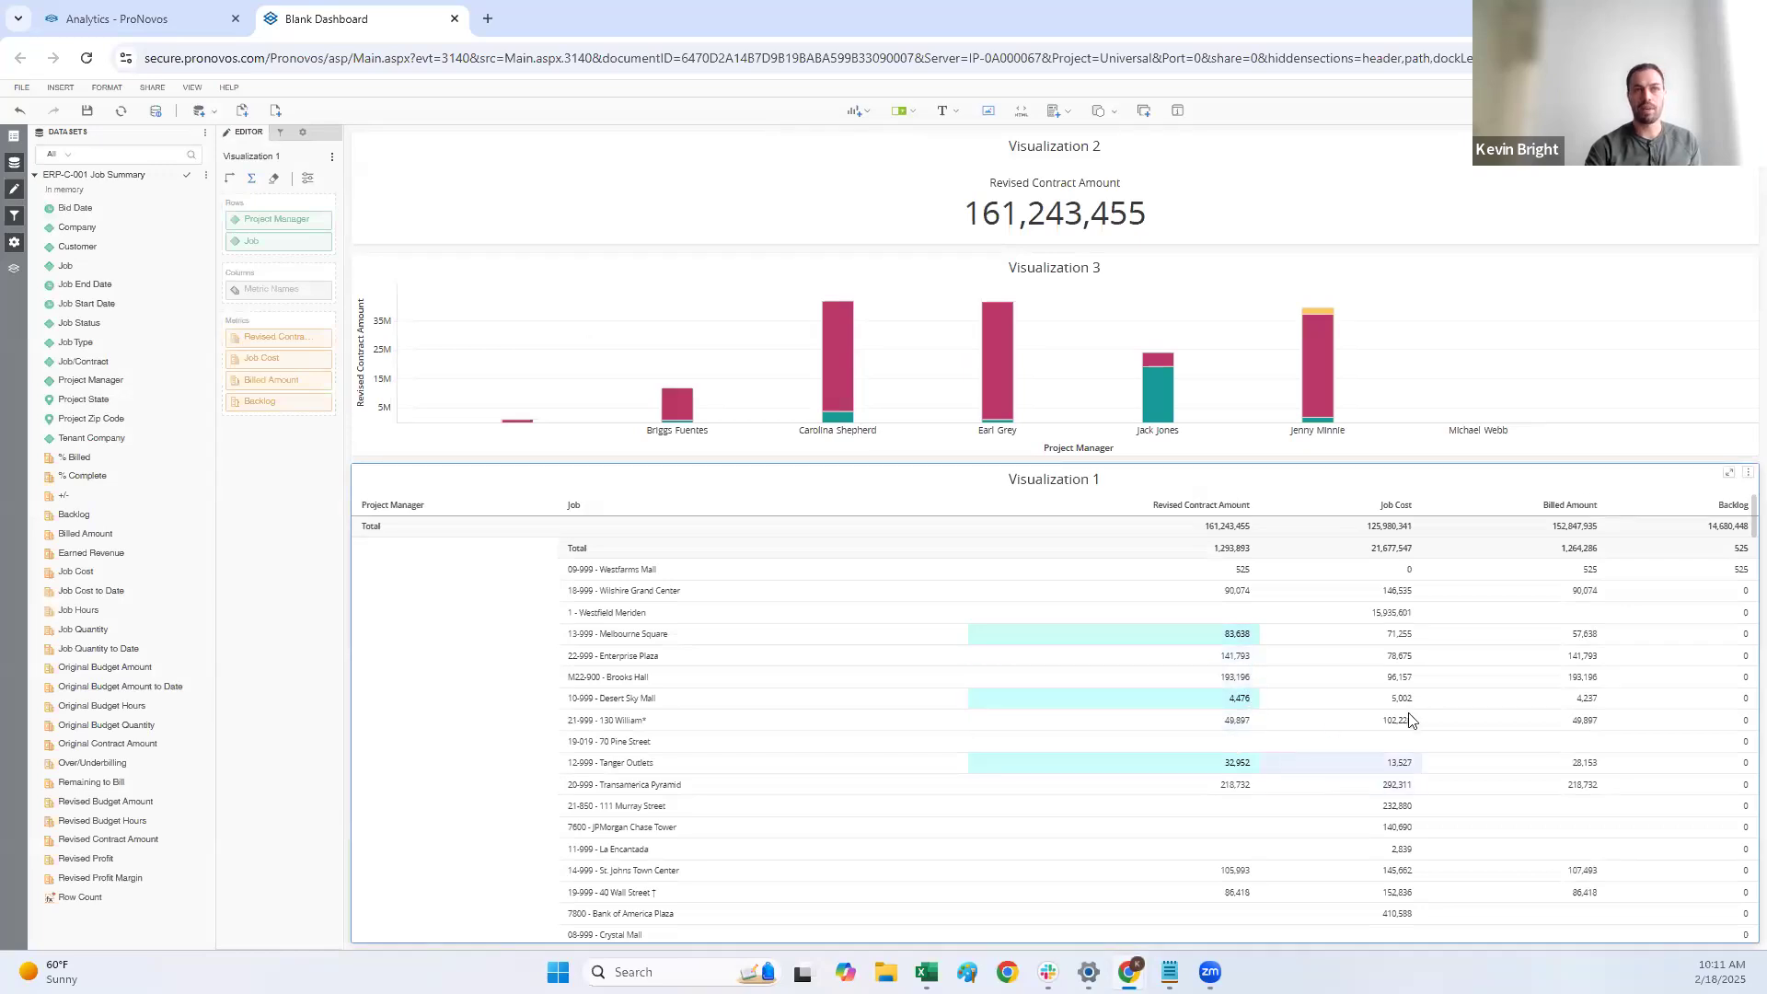
pyautogui.scroll(-10, 1288, 704)
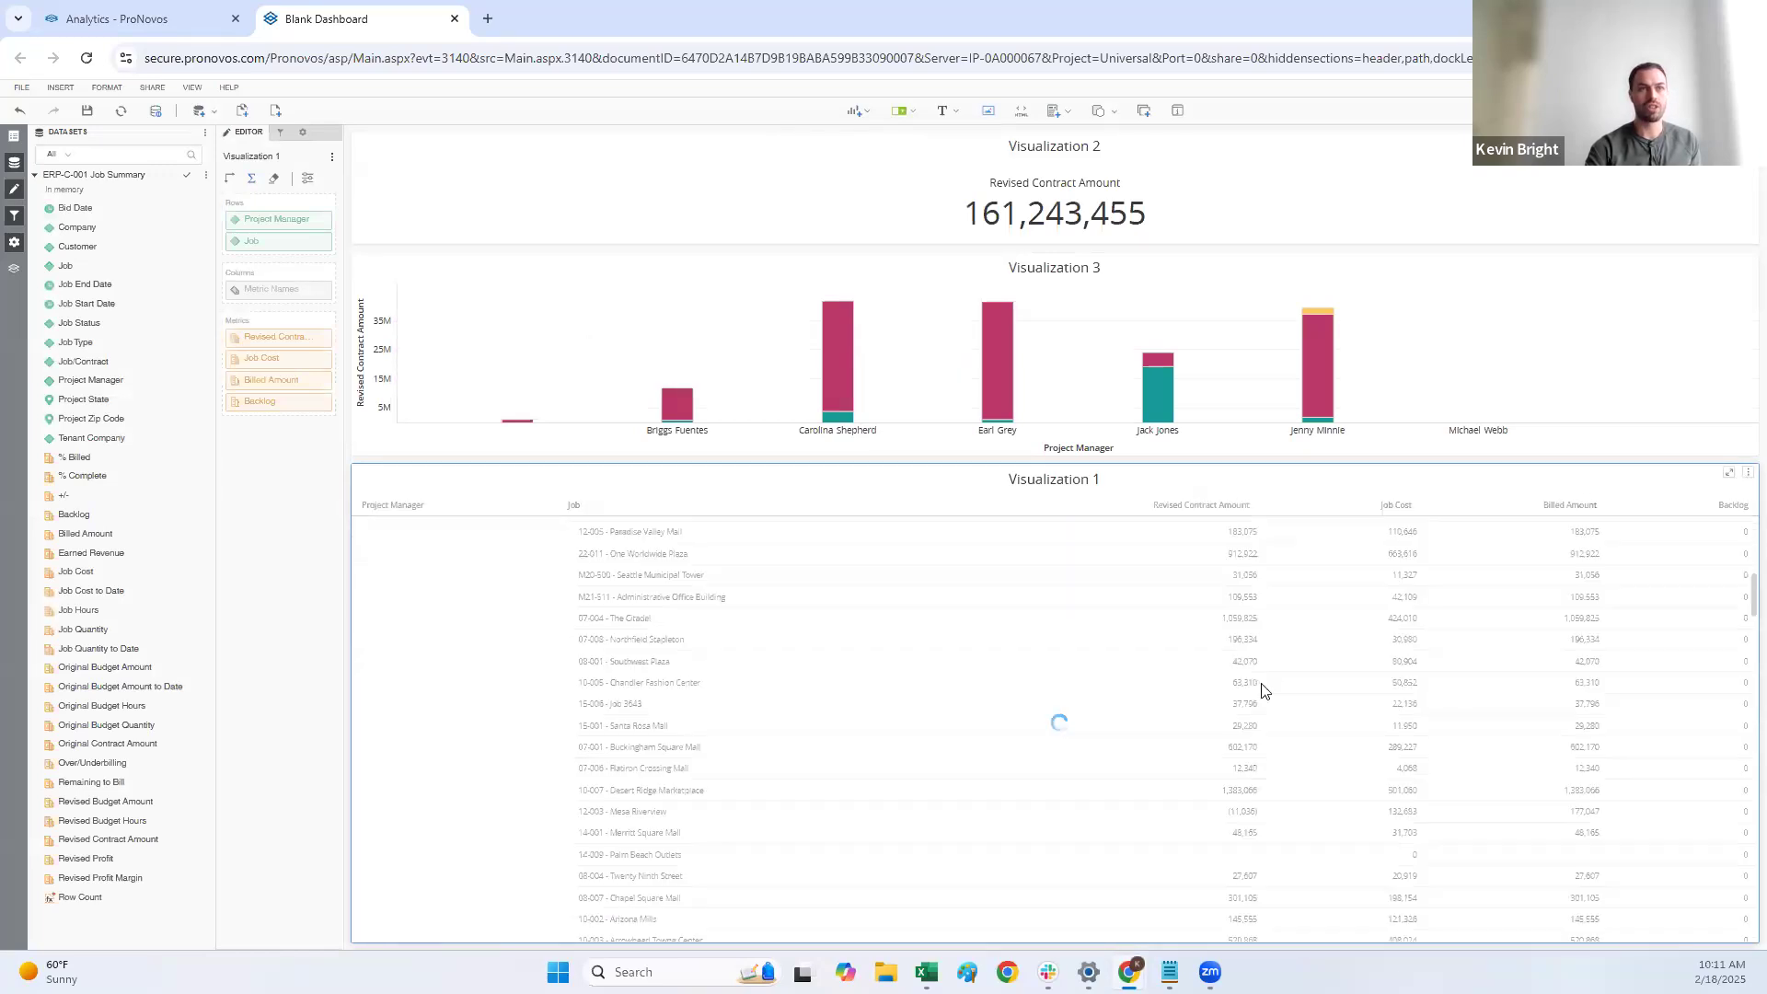
pyautogui.scroll(10, 1238, 699)
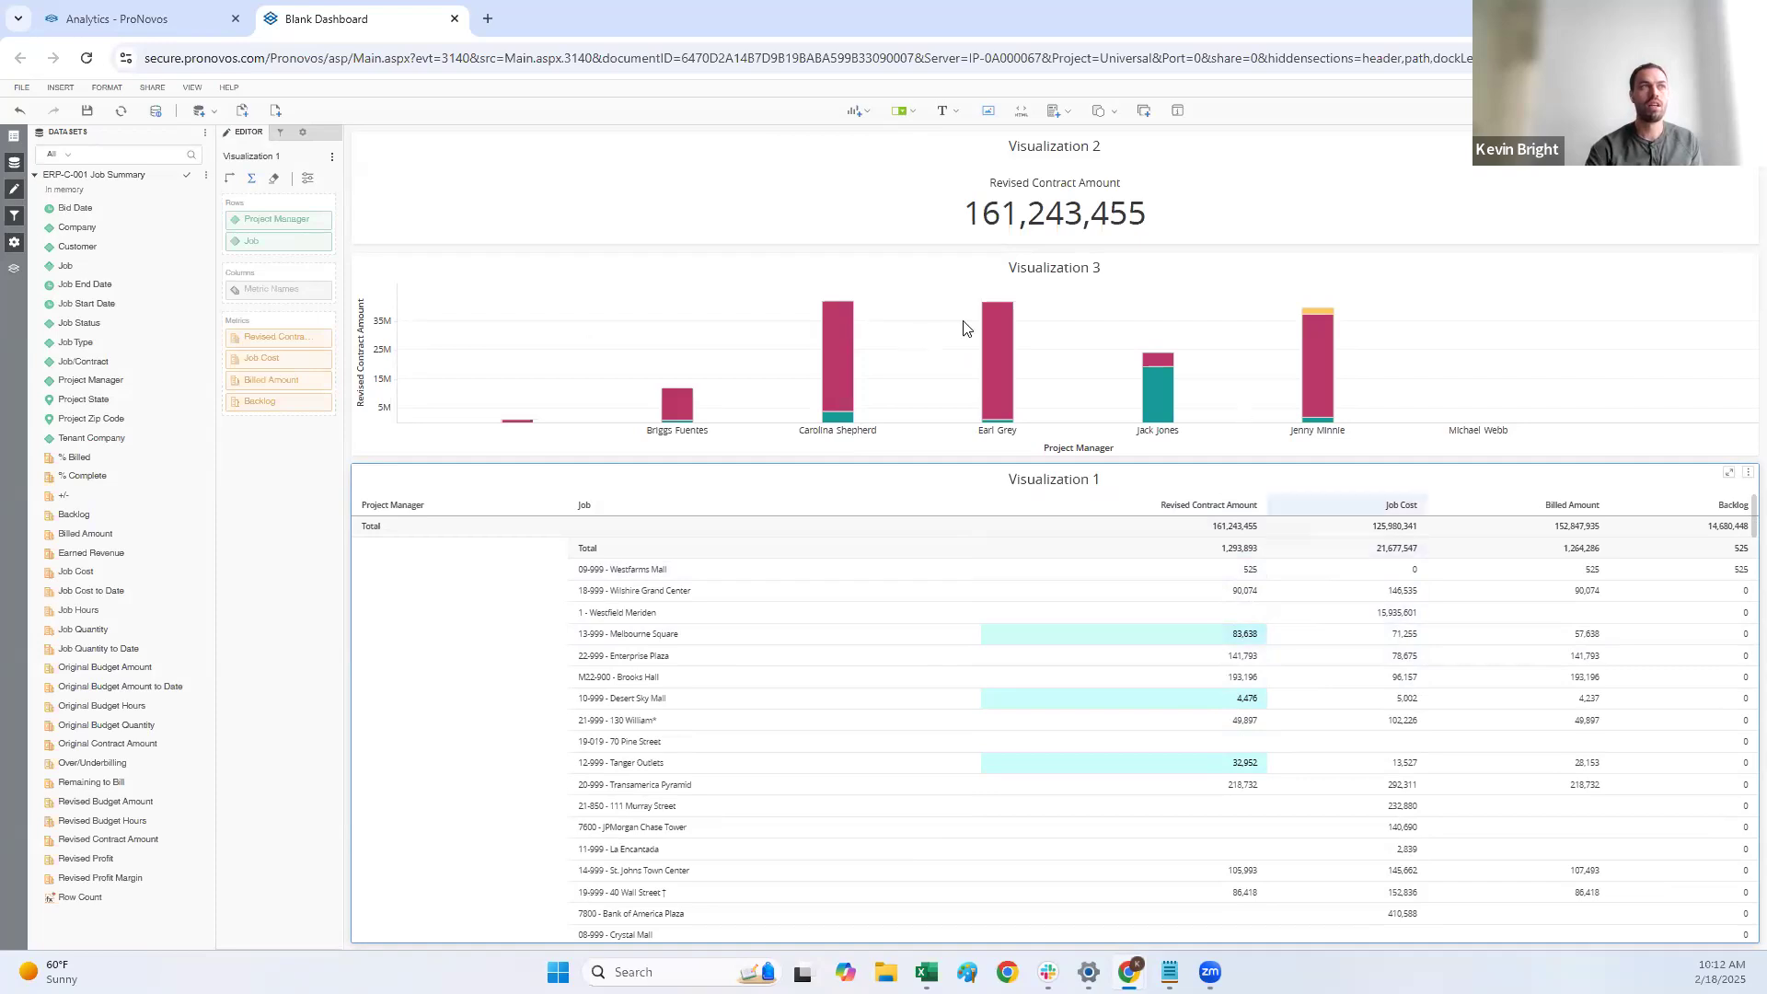
# Step: Add Job Status as a chapter filter and restrict it to Active jobs only
pyautogui.click(282, 134)
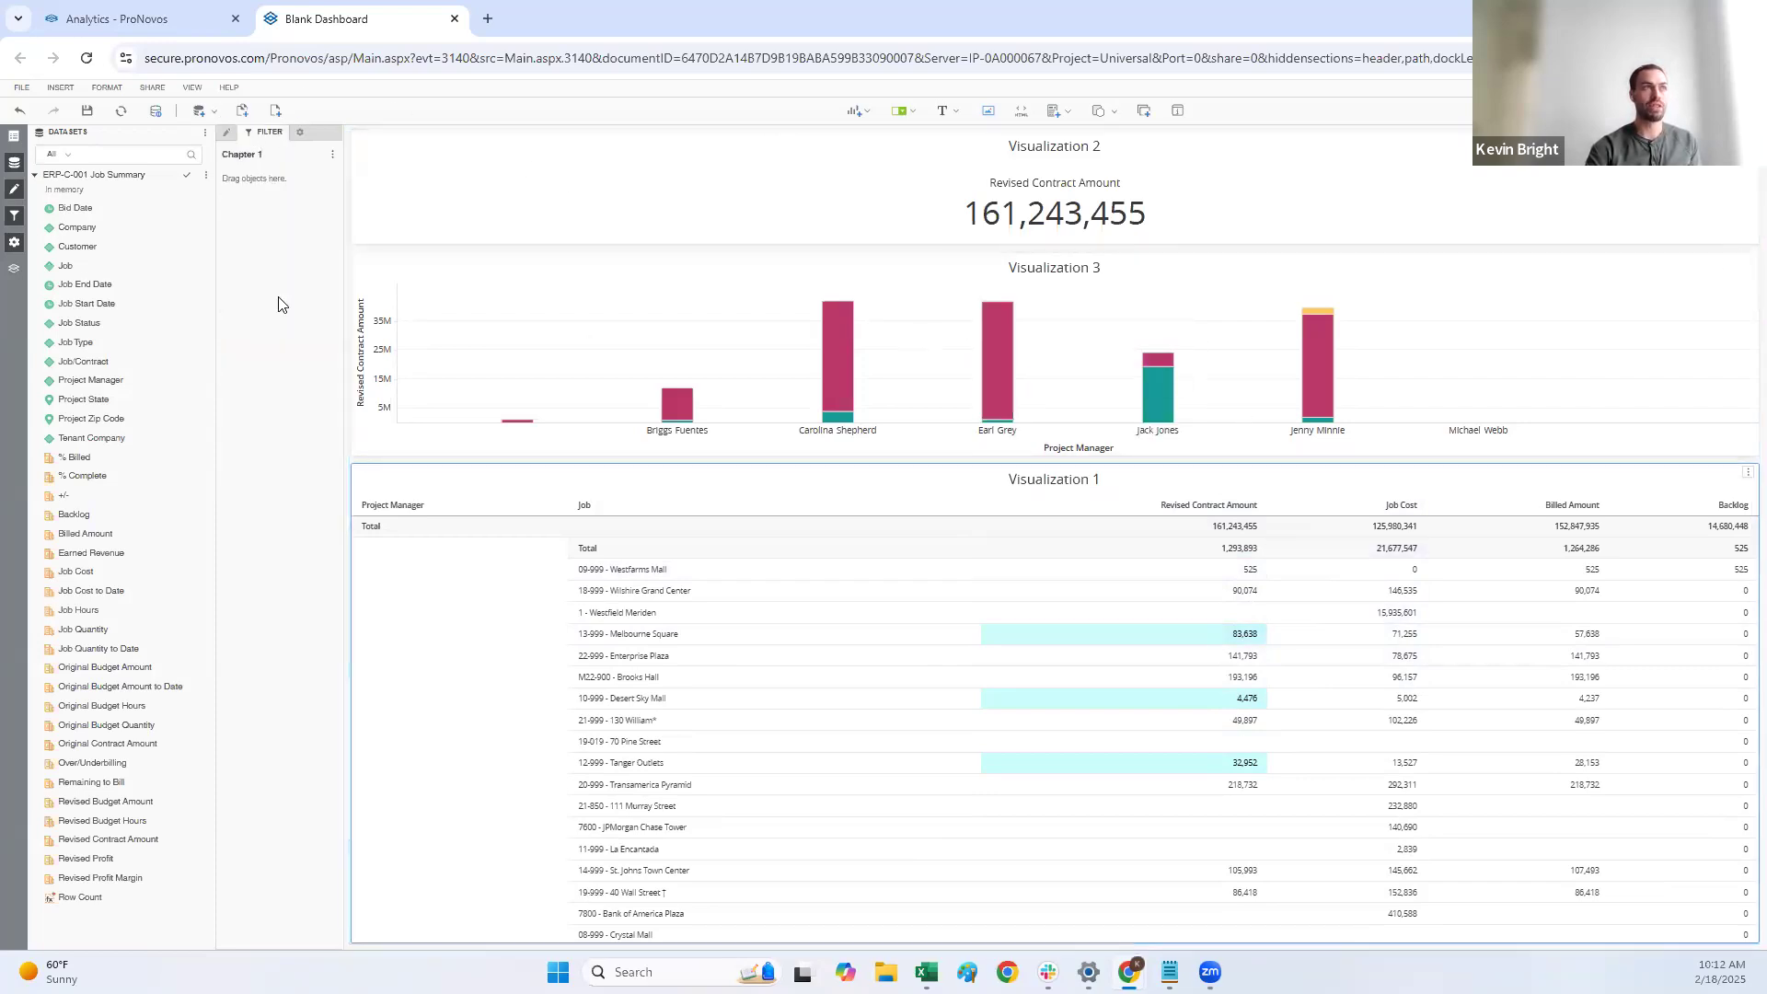
pyautogui.moveTo(879, 383)
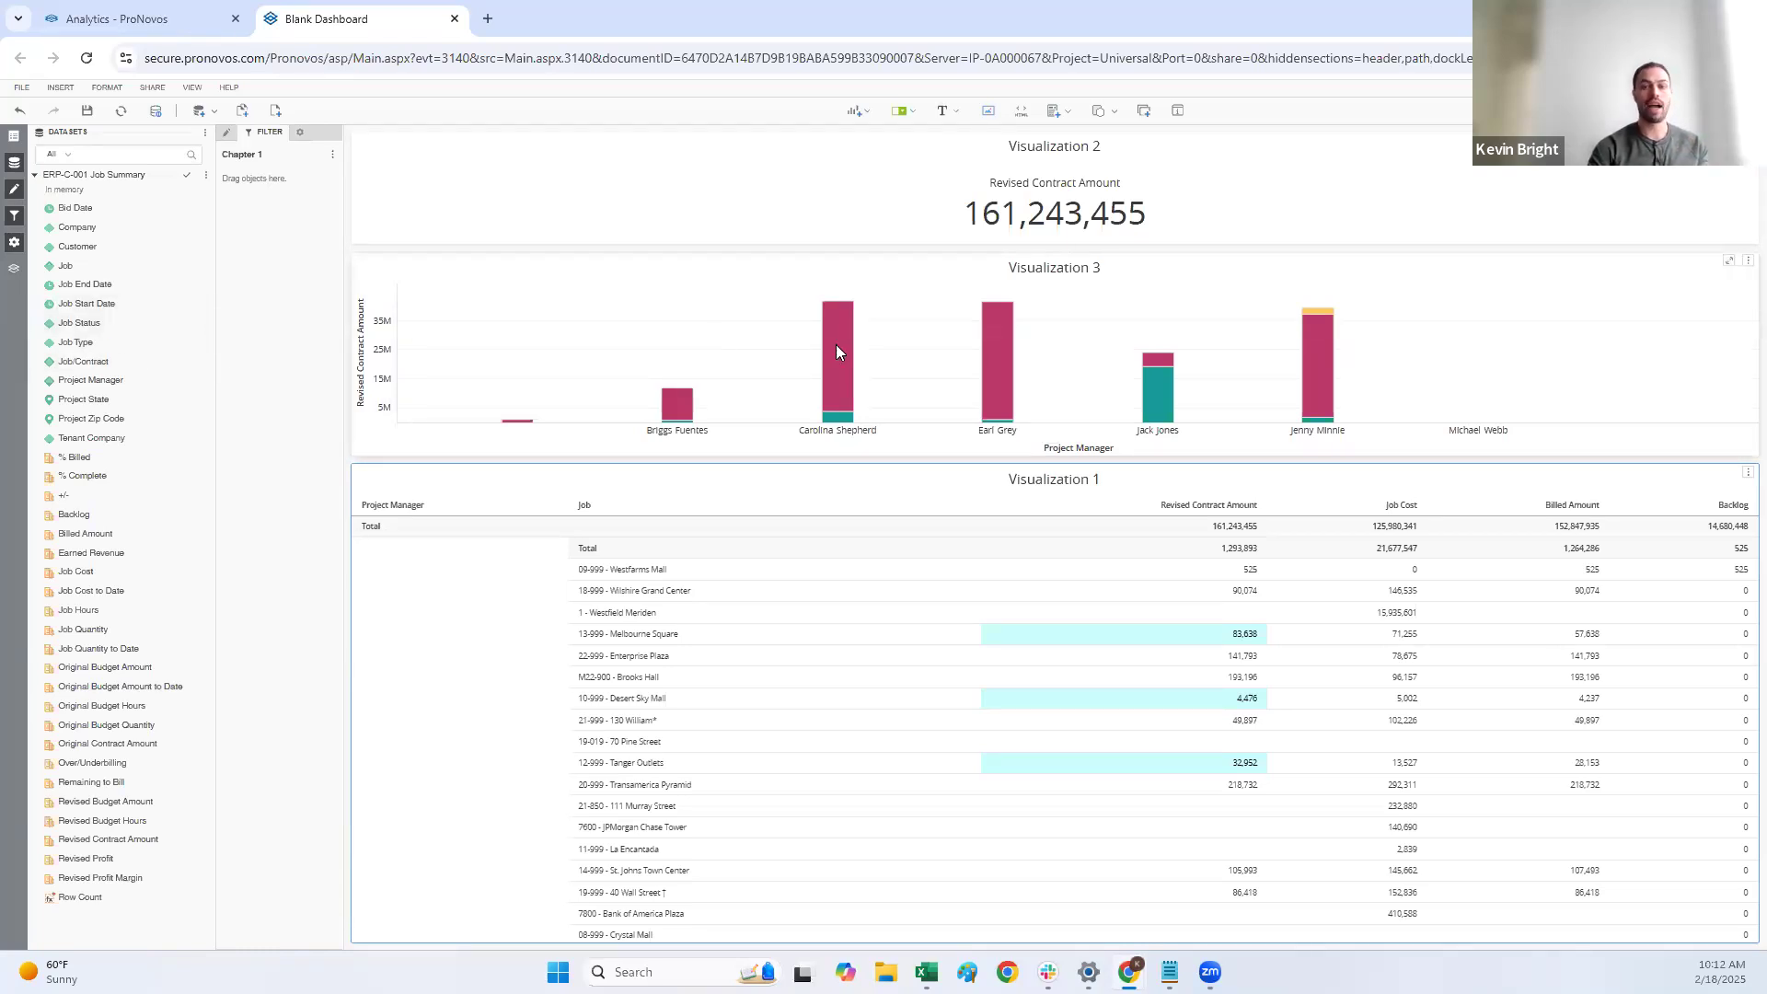
pyautogui.moveTo(99, 329); pyautogui.dragTo(291, 270)
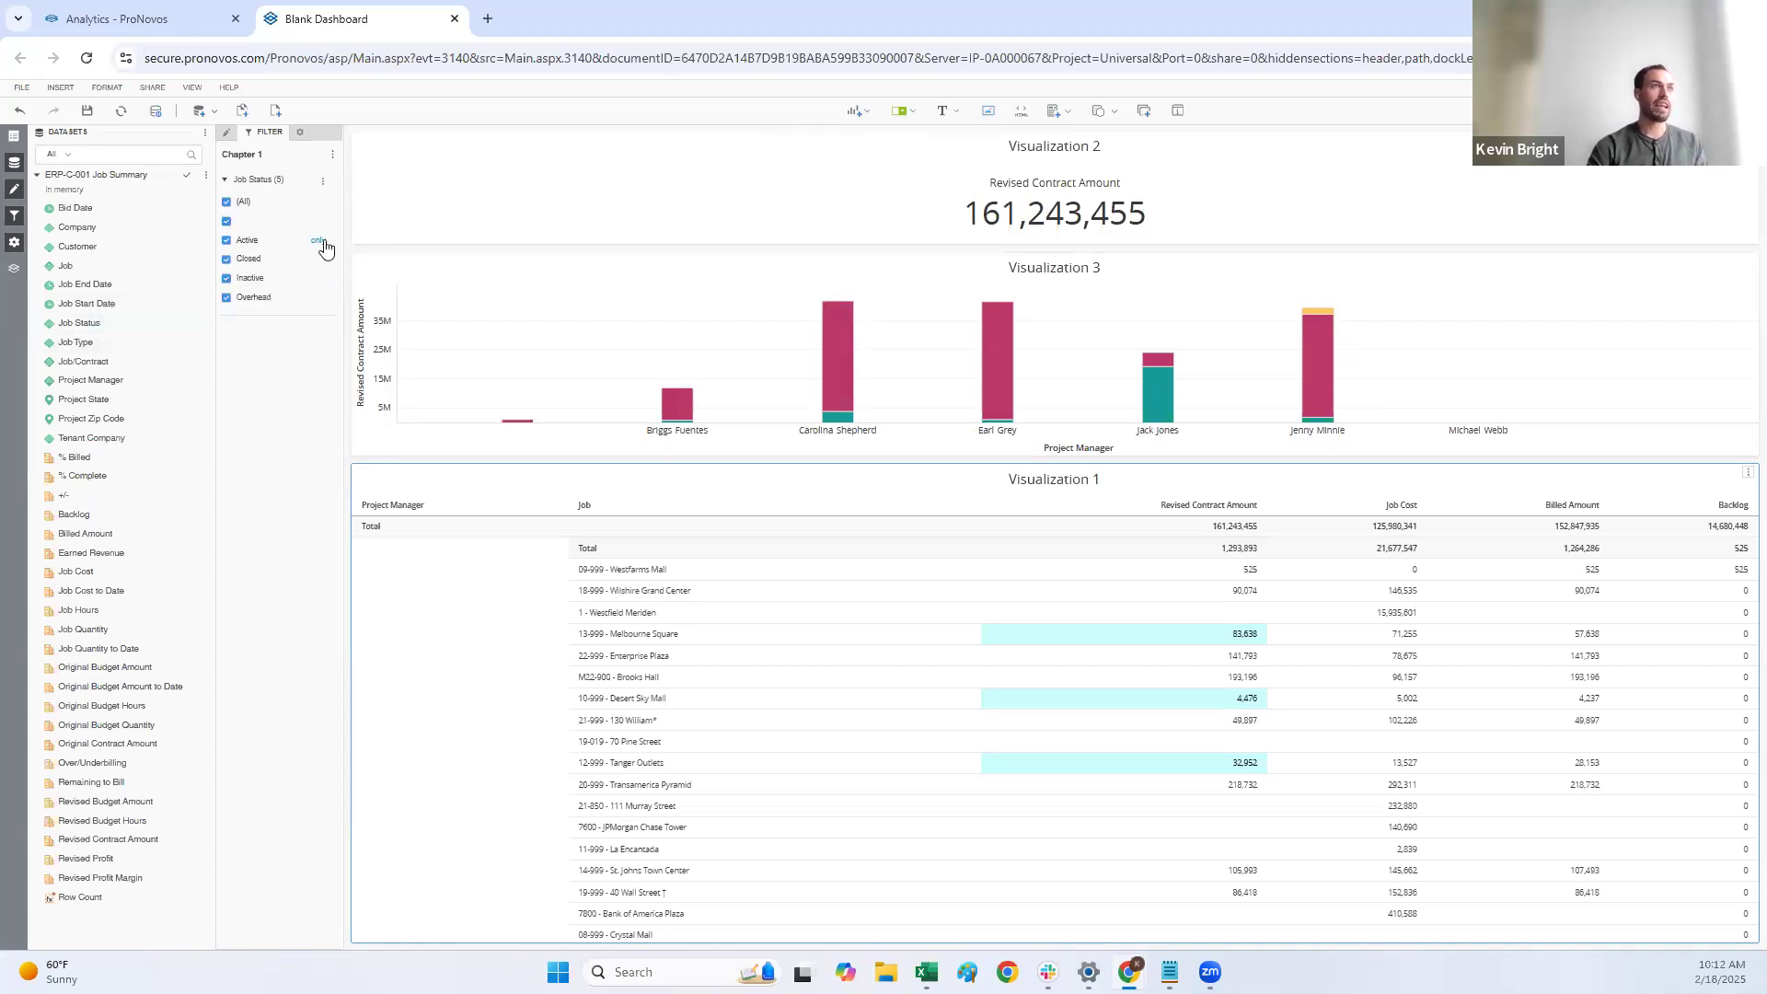
pyautogui.click(317, 240)
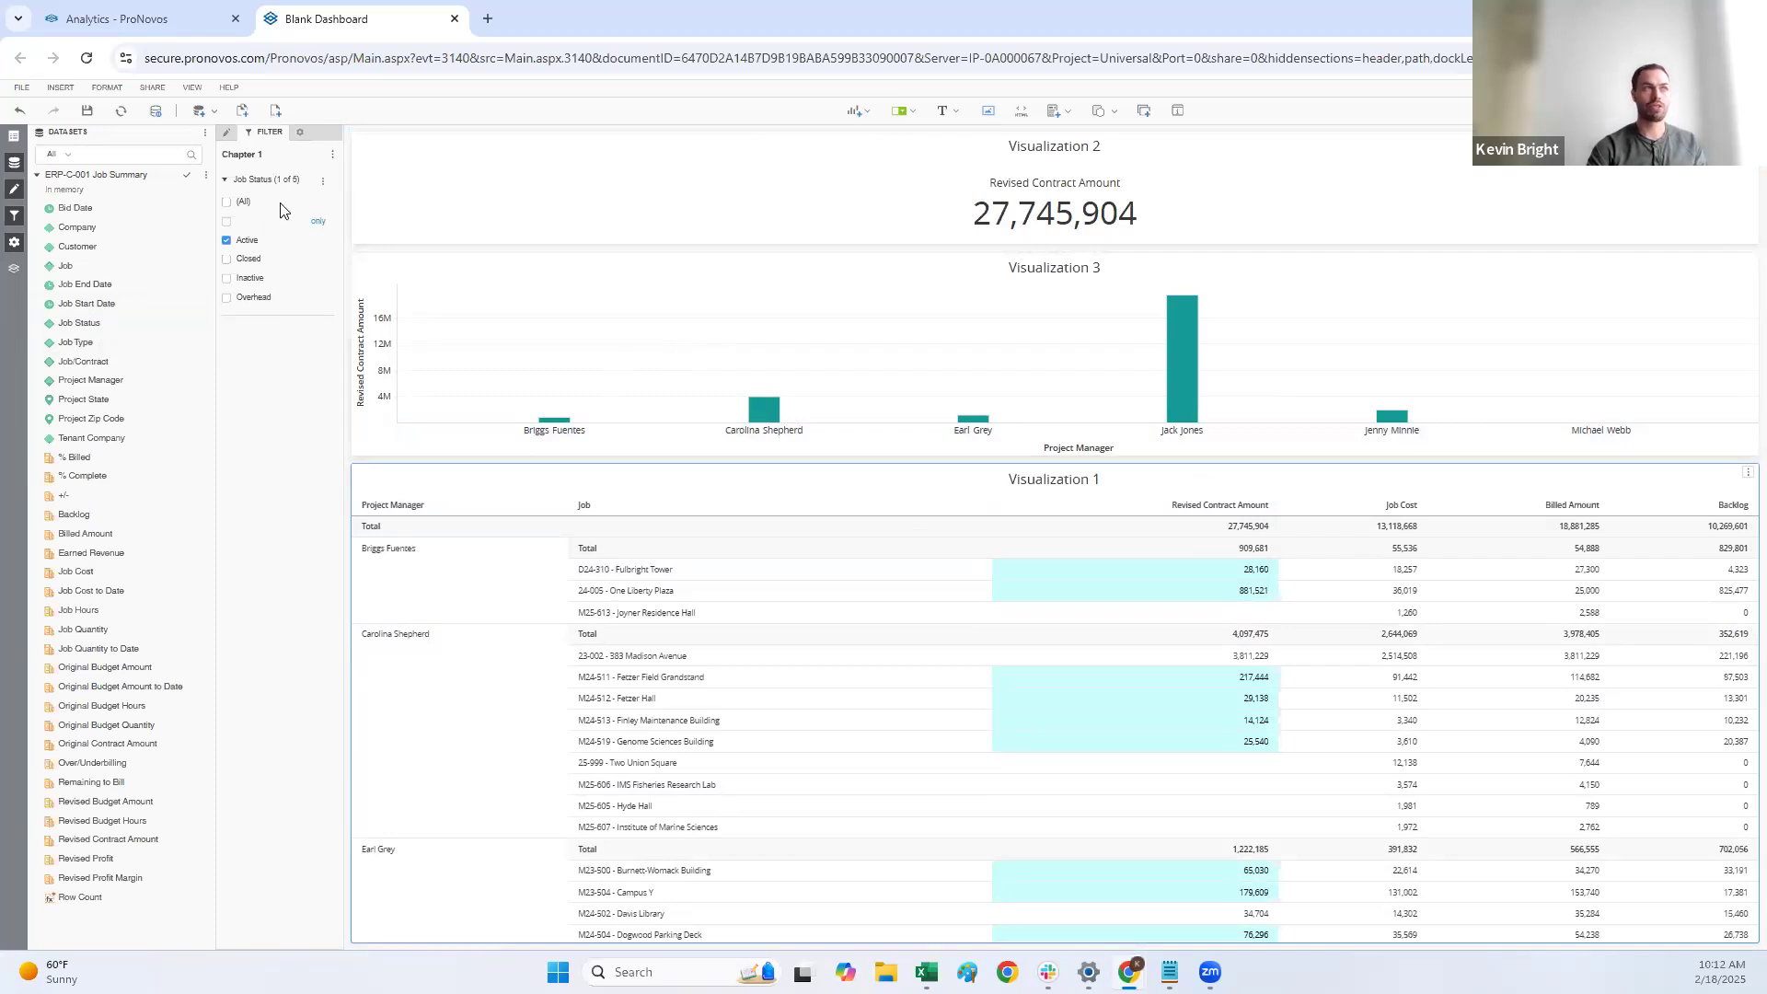
# Step: Insert an element/value filter for Project Manager above the visualizations and target Visualization 2, Visualization 3 and Visualization 1
pyautogui.click(907, 118)
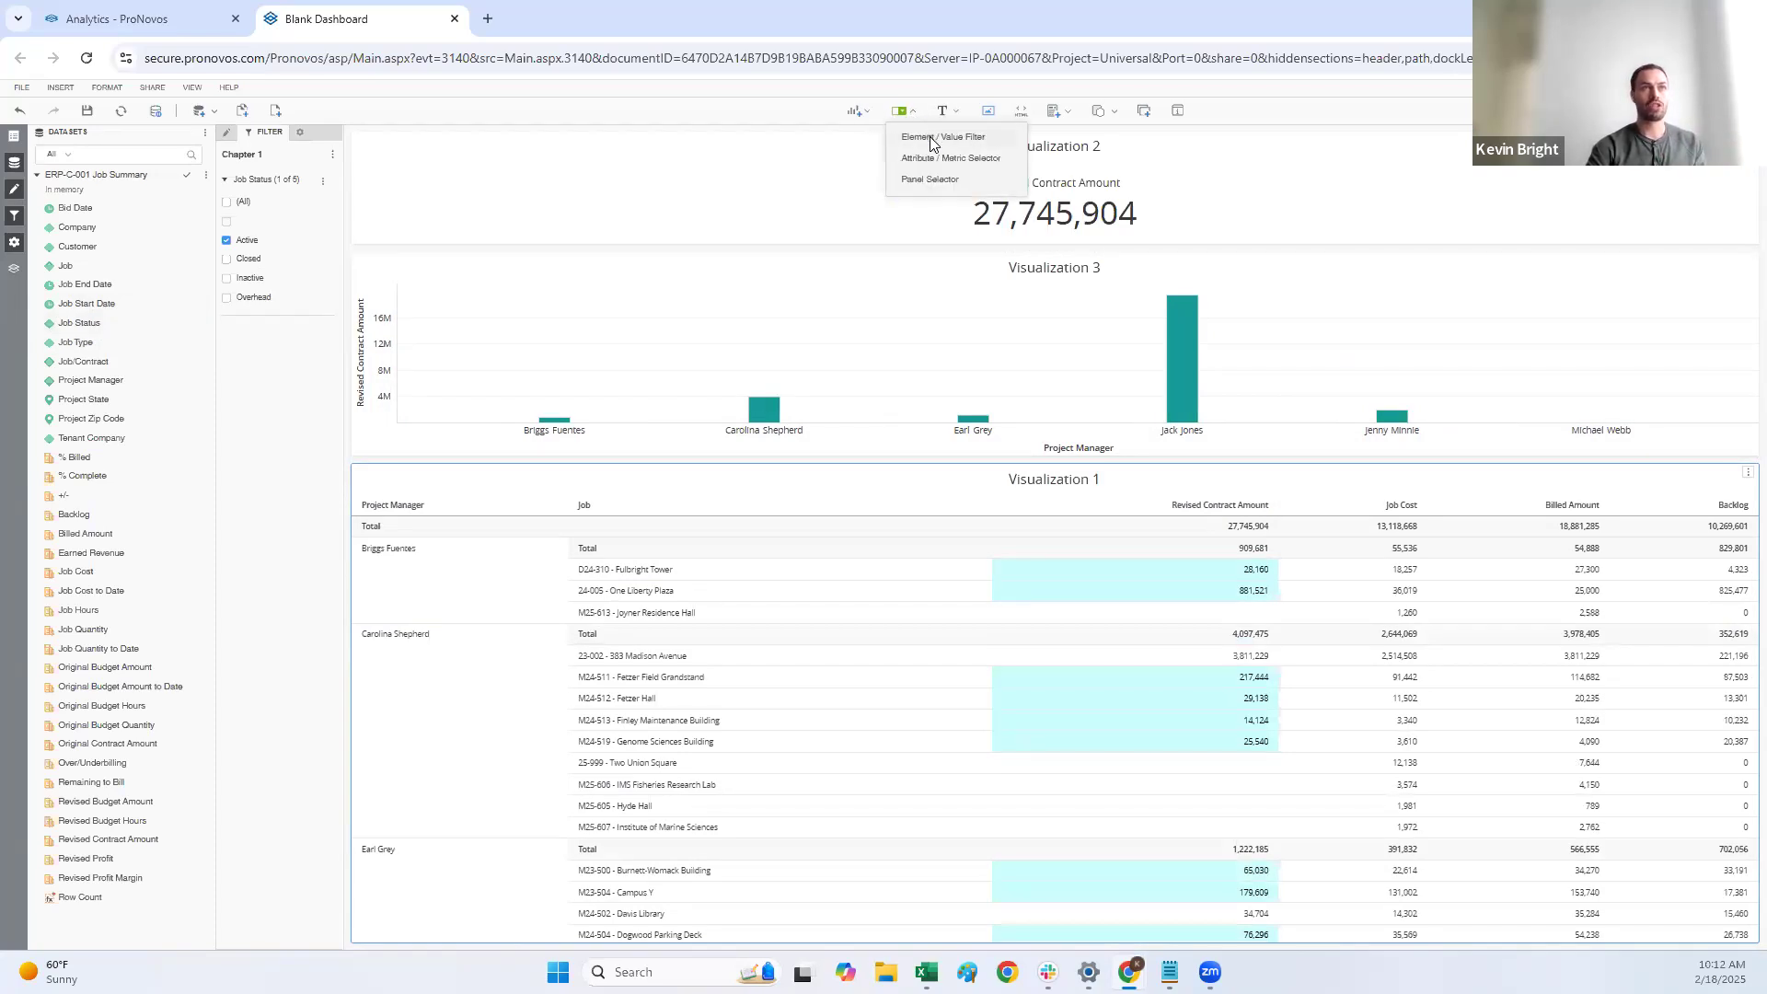
pyautogui.click(932, 144)
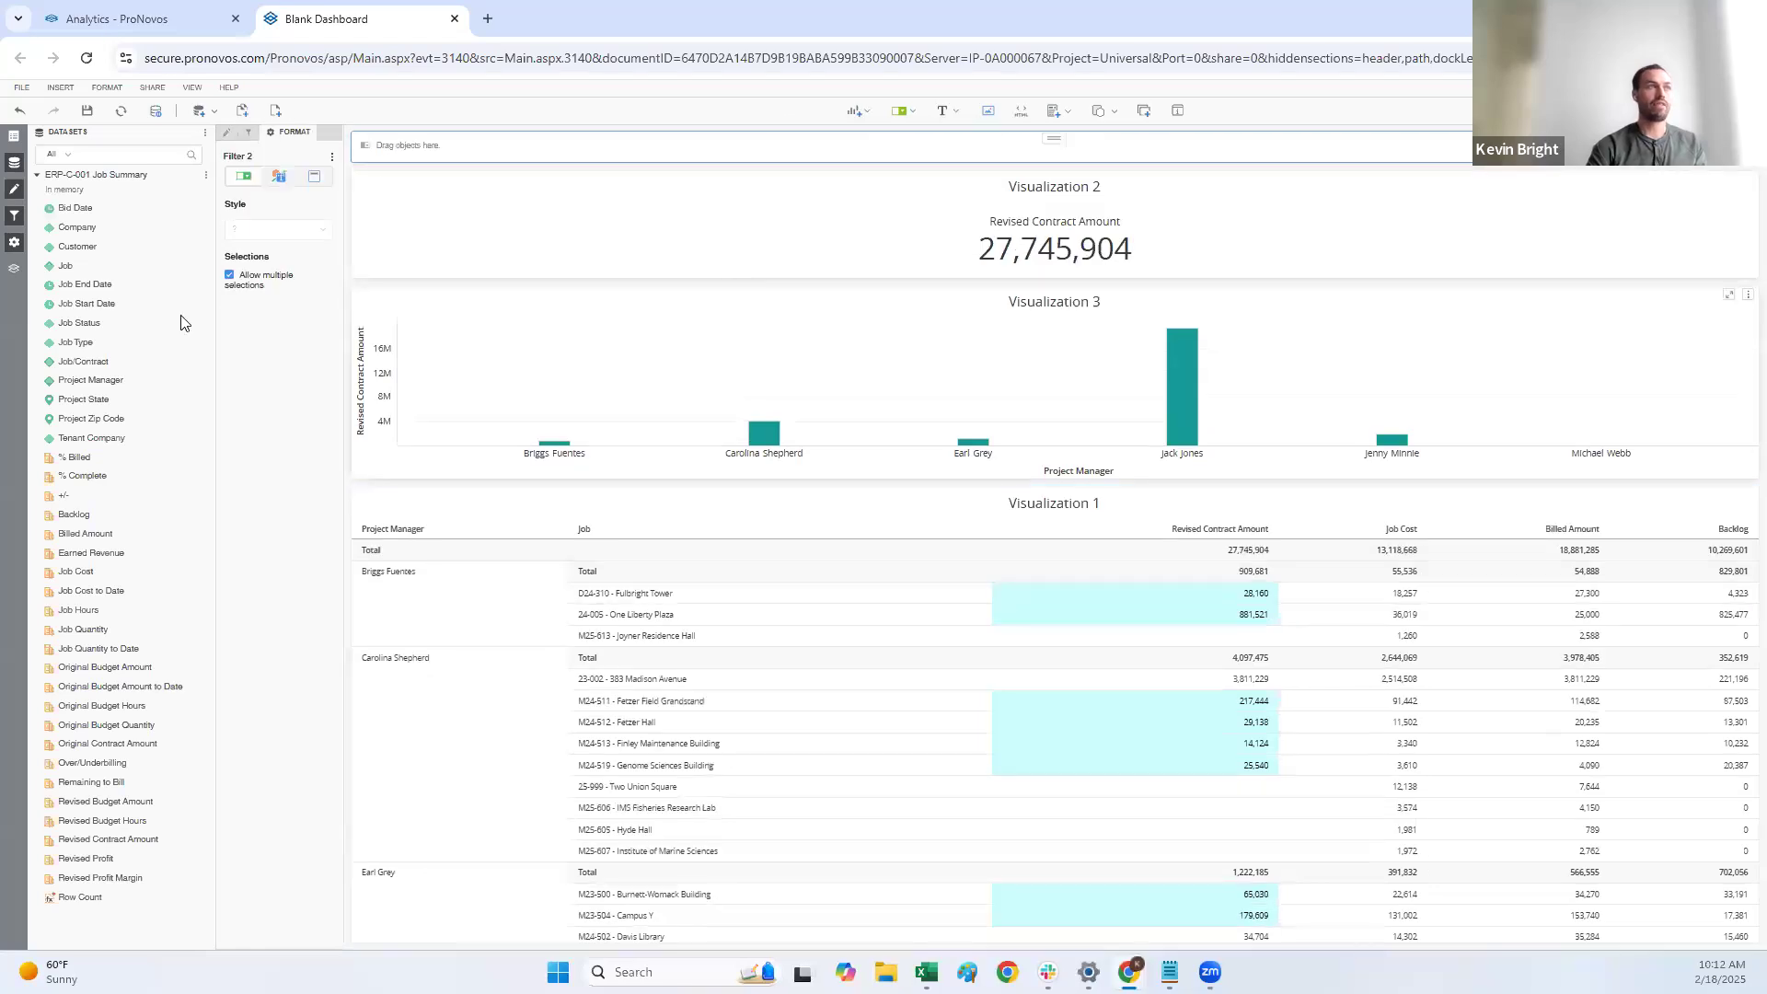
pyautogui.moveTo(143, 372); pyautogui.dragTo(557, 152)
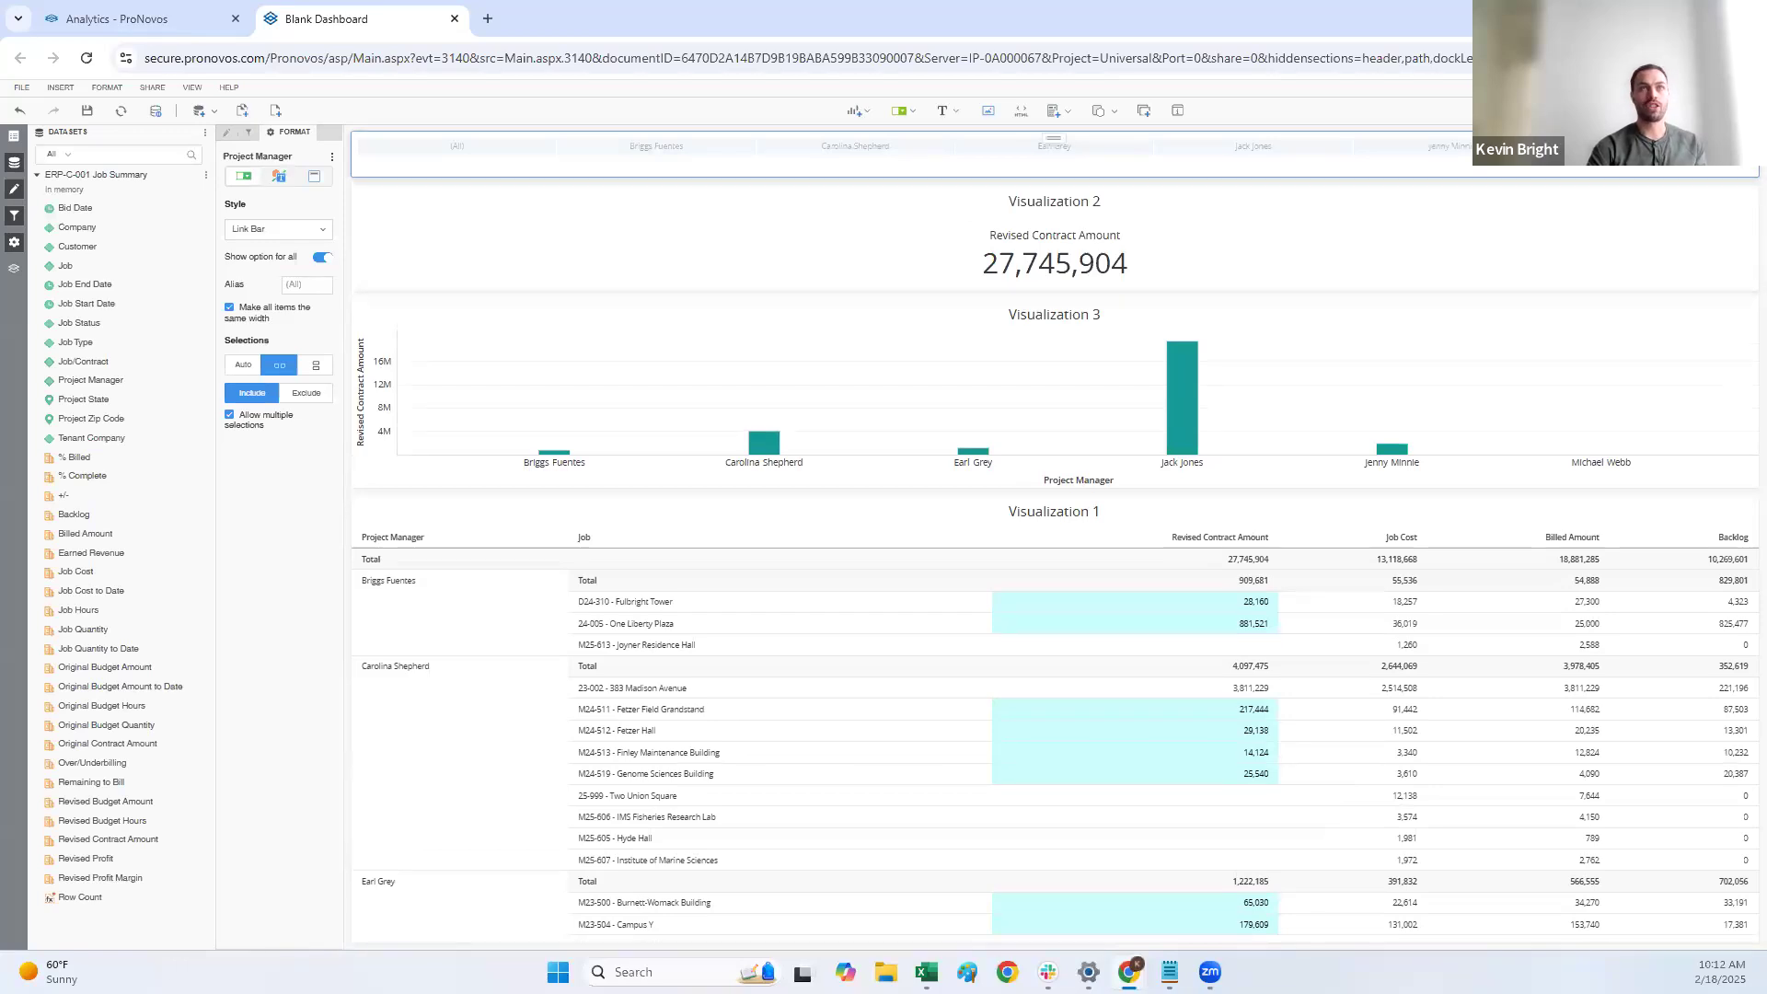
pyautogui.click(1016, 265)
pyautogui.click(974, 378)
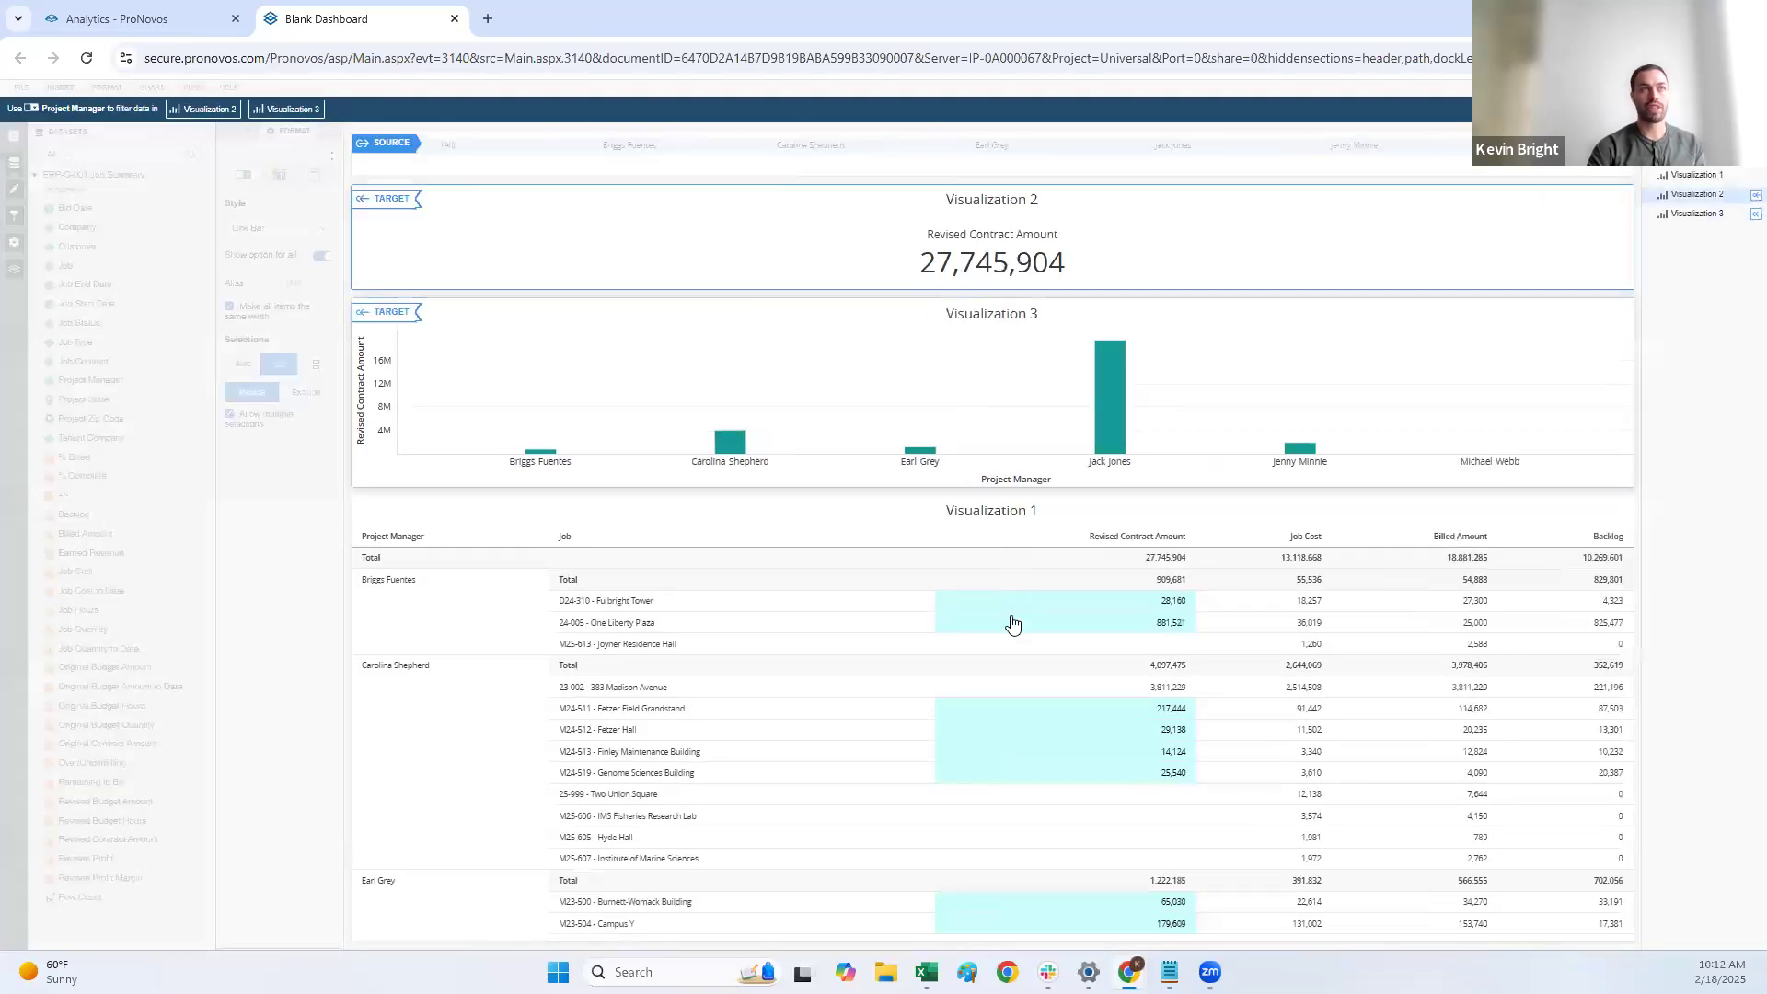
pyautogui.click(1013, 623)
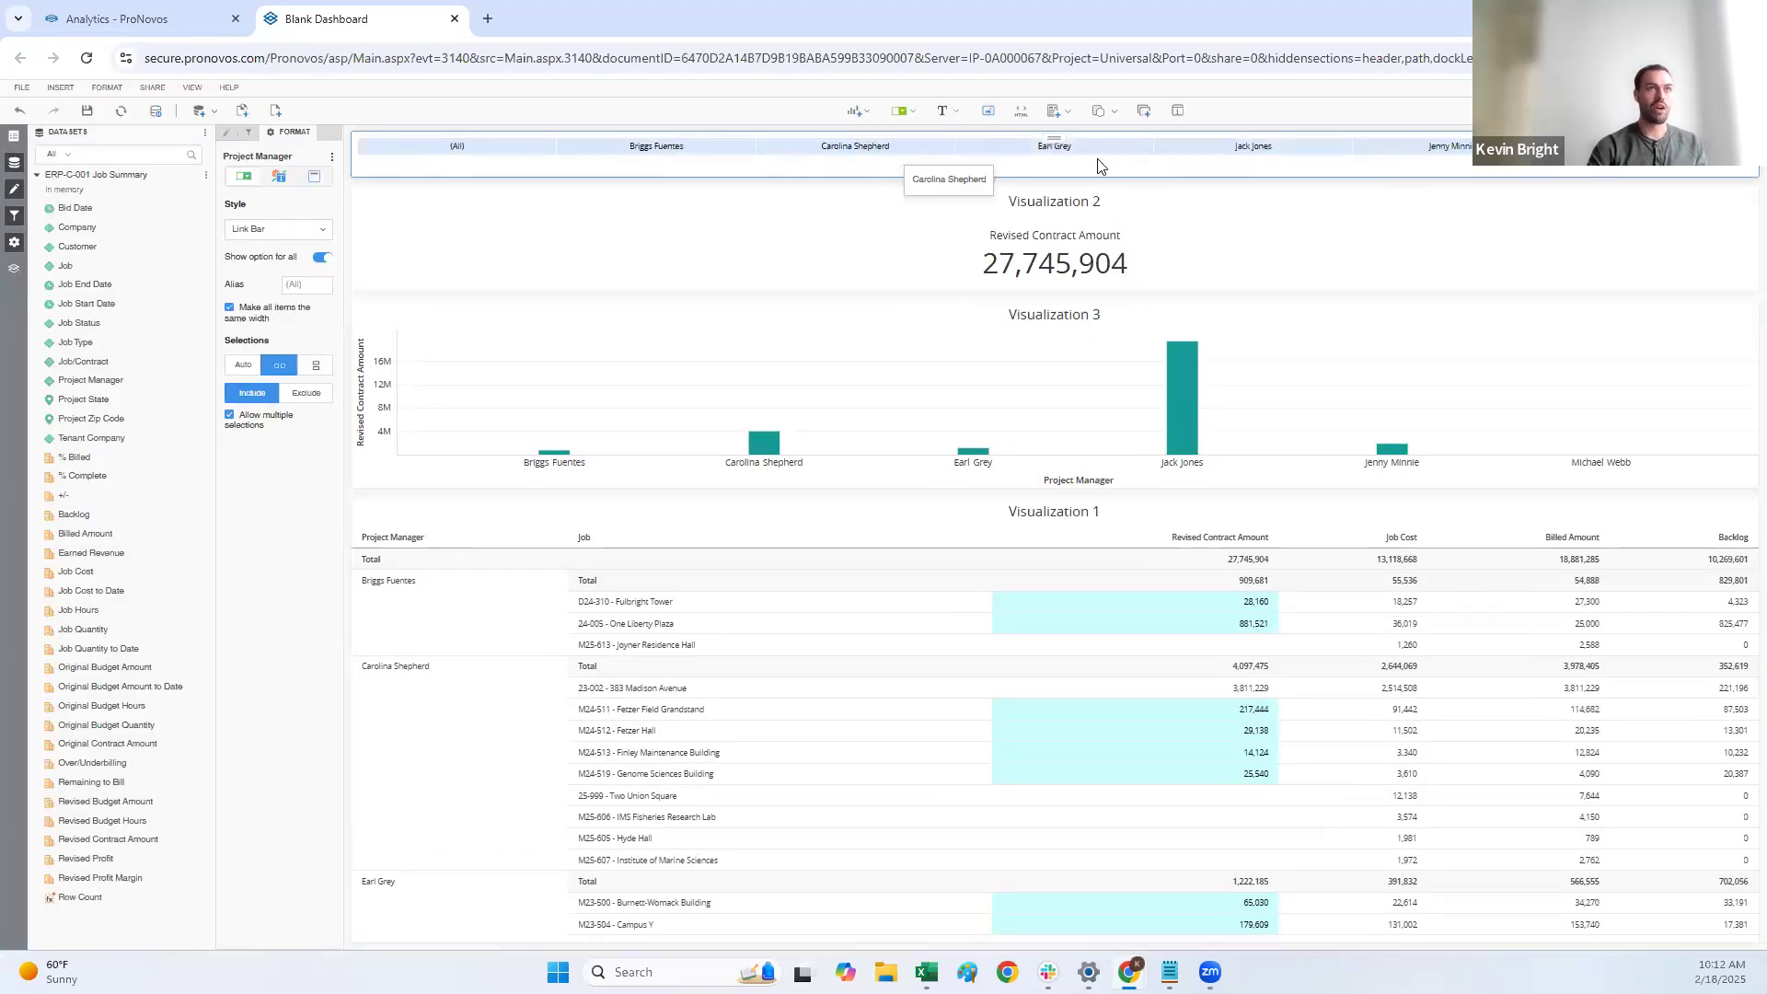
# Step: Test the Project Manager link bar by deselecting the third manager, restoring all managers, and filtering to that manager only
pyautogui.click(1054, 154)
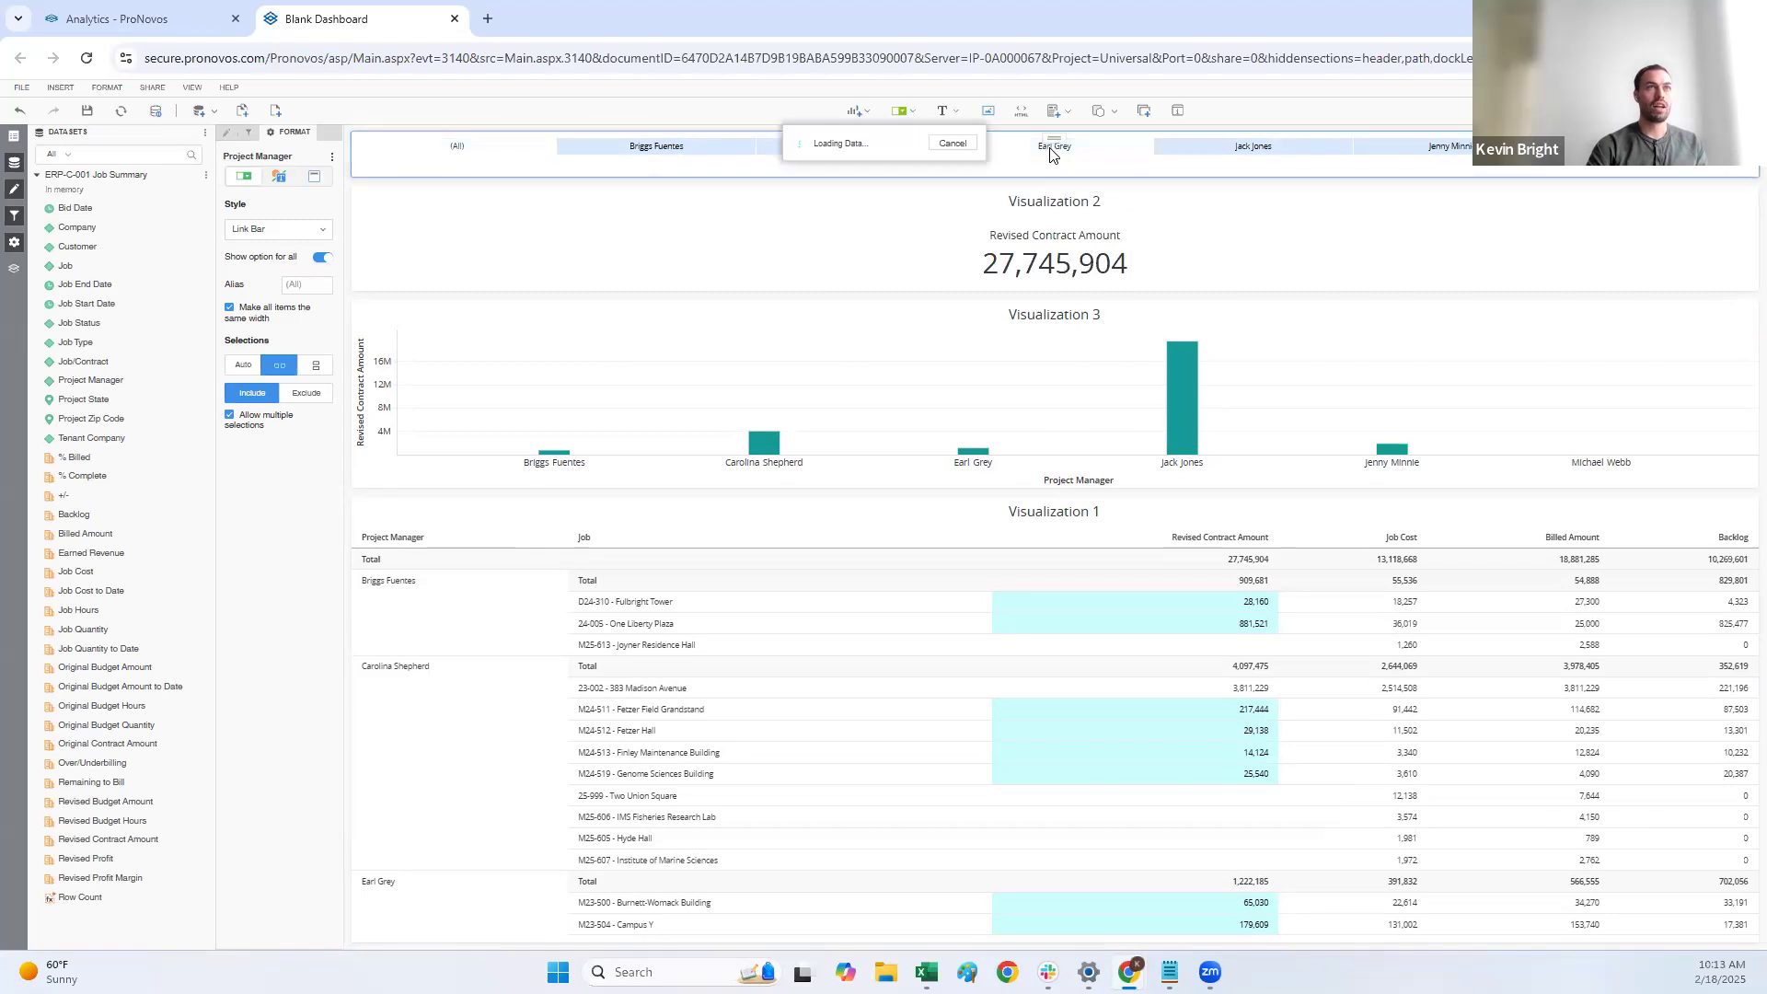
pyautogui.click(476, 149)
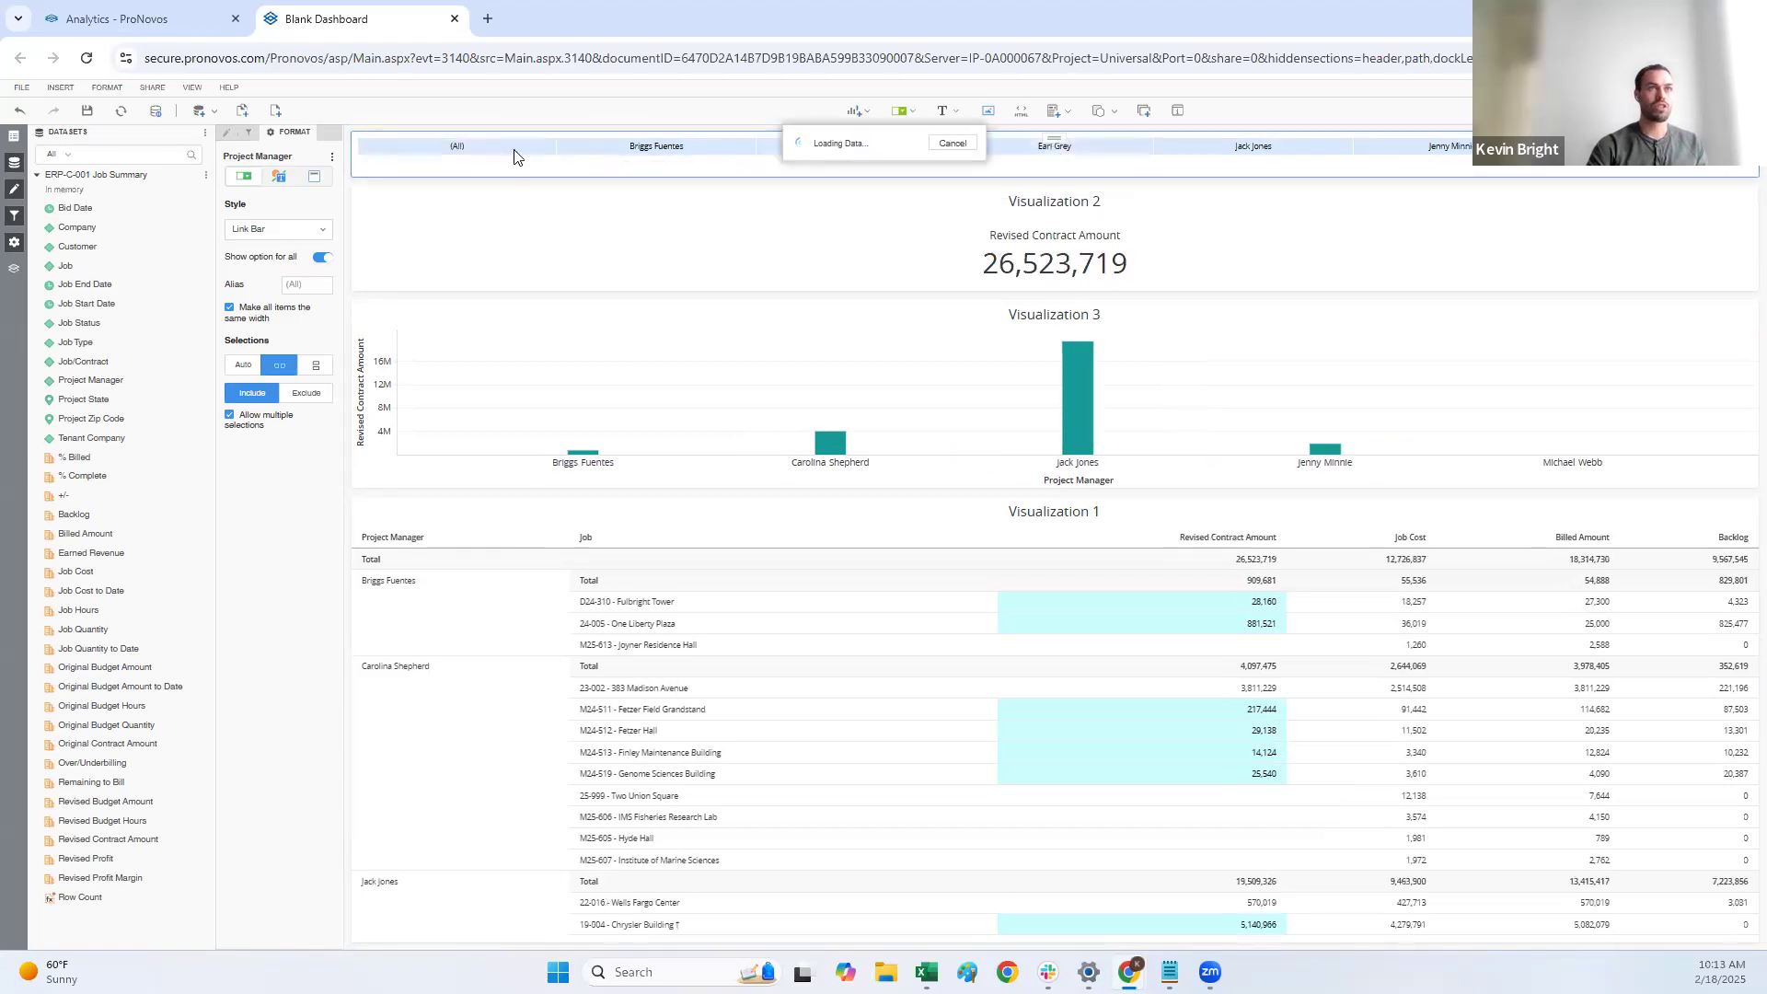
pyautogui.click(1086, 150)
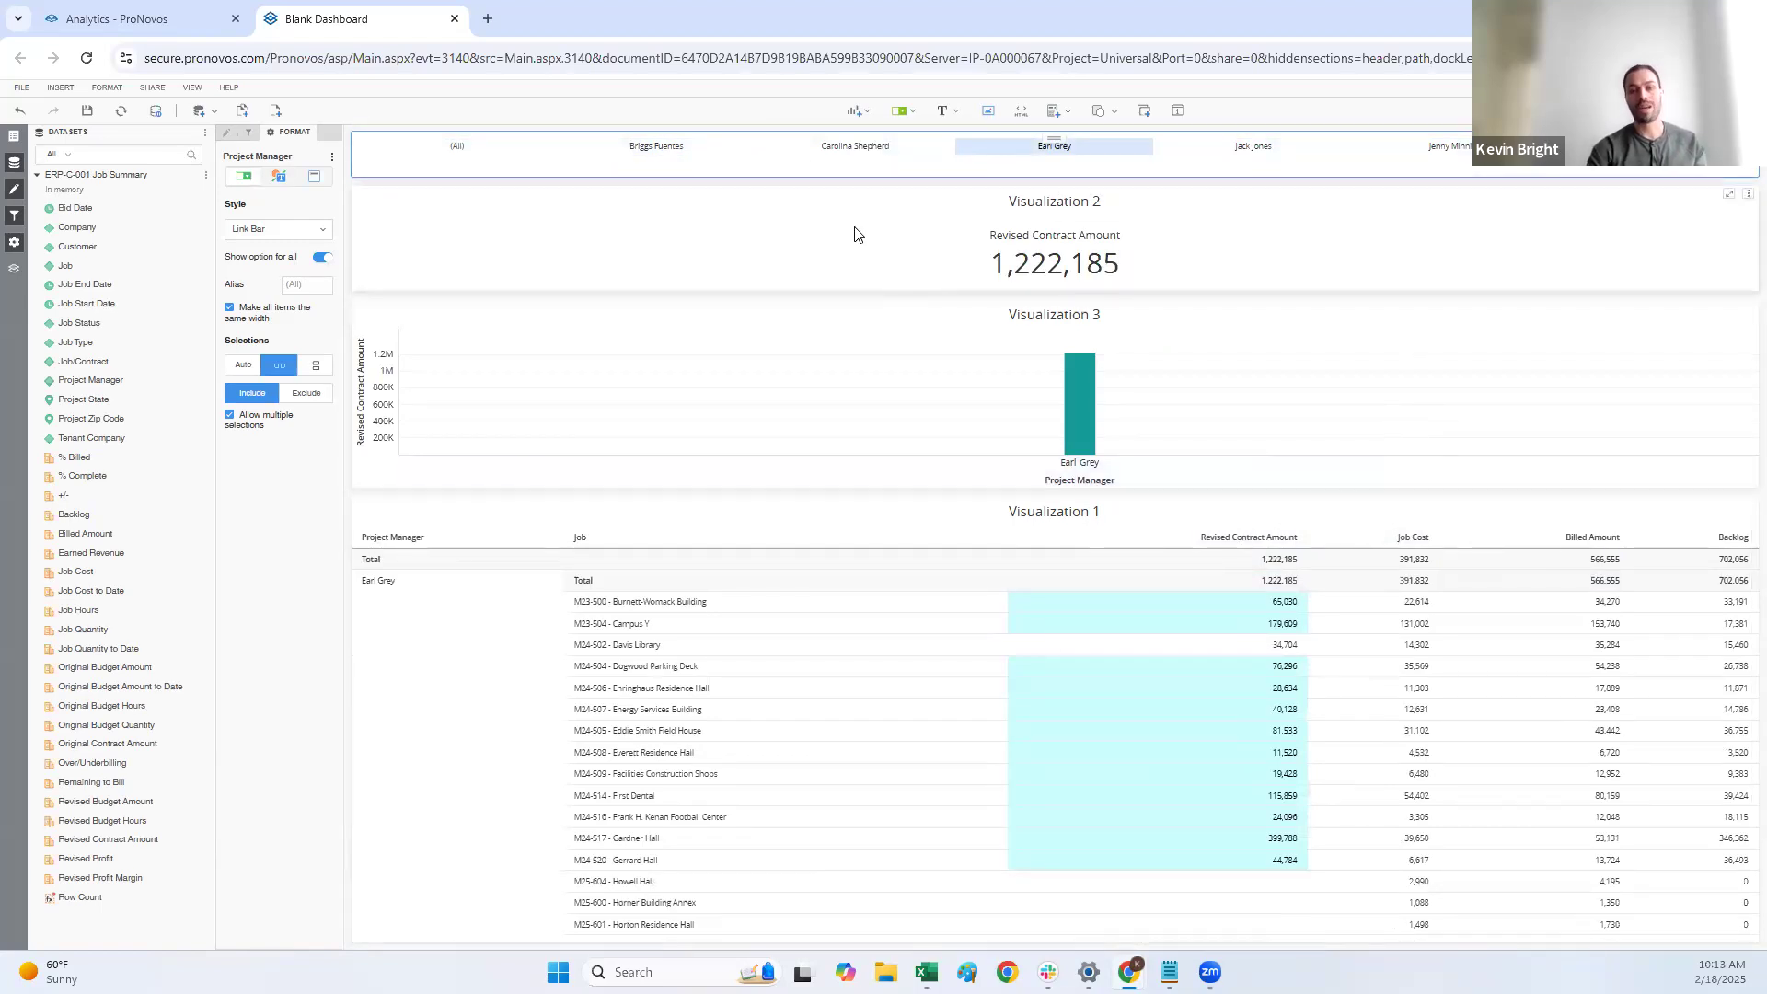
# Step: Insert an attribute/metric selector containing Revised Profit that replaces Revised Contract Amount in Visualization 3
pyautogui.click(902, 119)
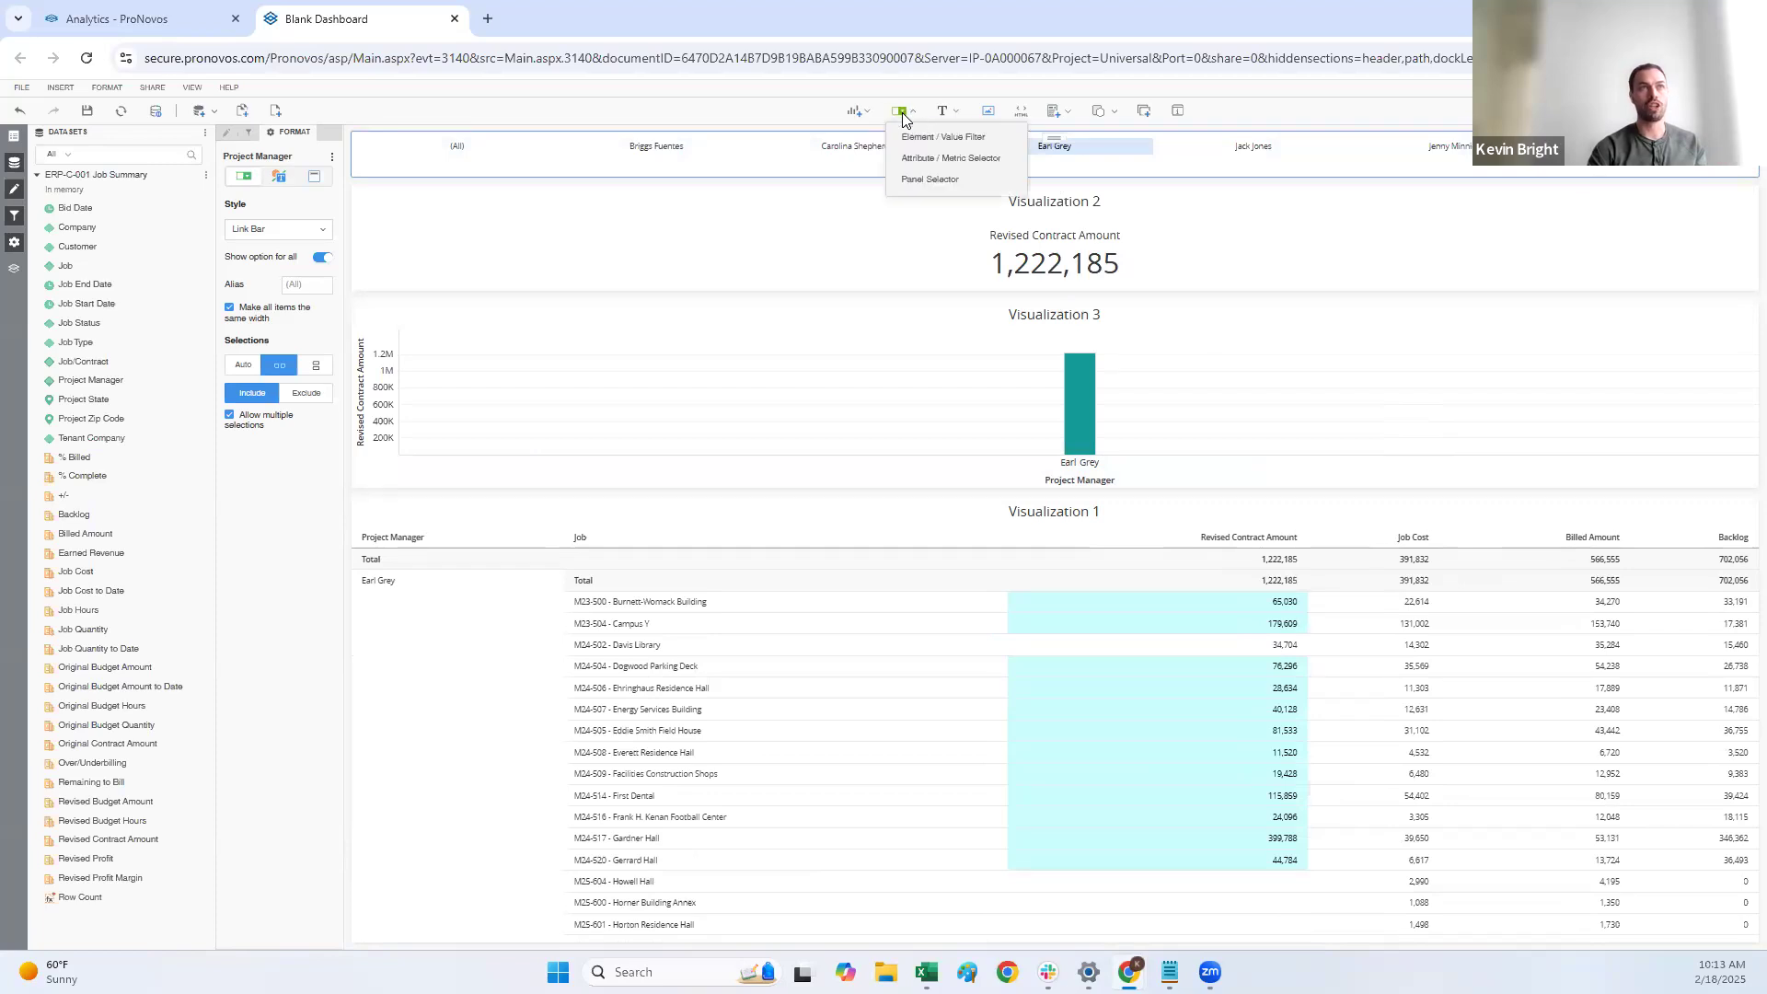
pyautogui.click(950, 160)
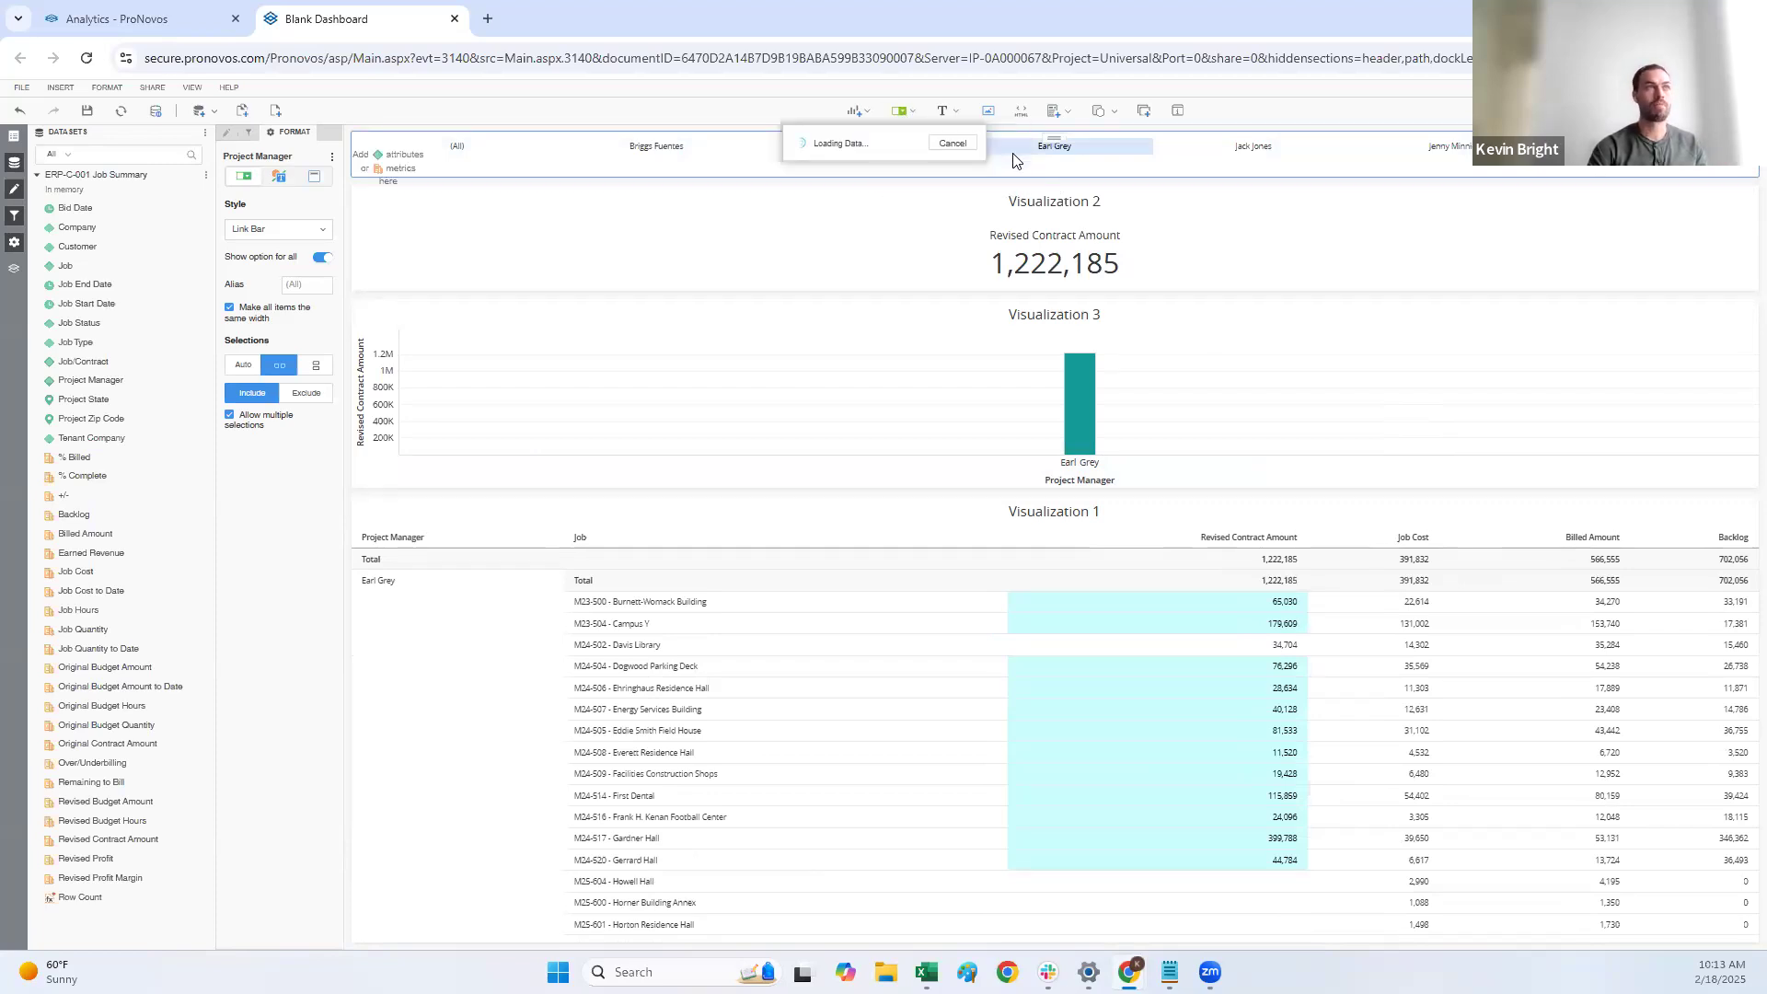
pyautogui.click(574, 438)
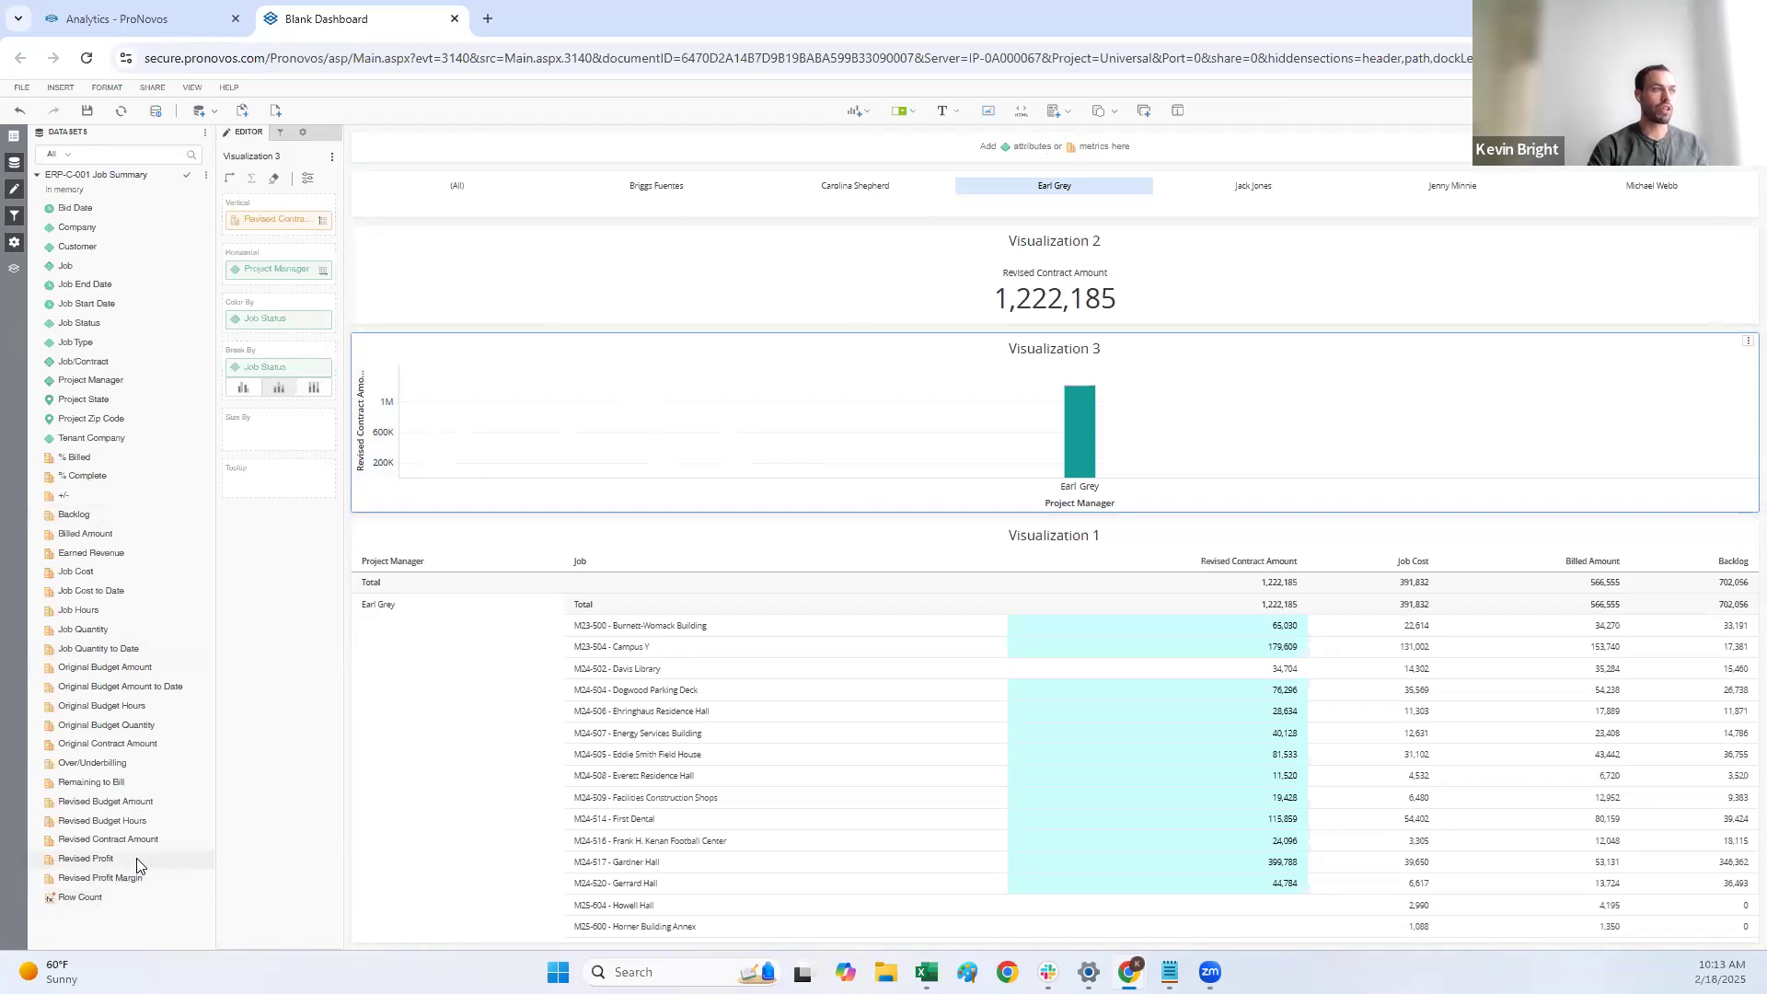
pyautogui.moveTo(147, 858); pyautogui.dragTo(996, 195)
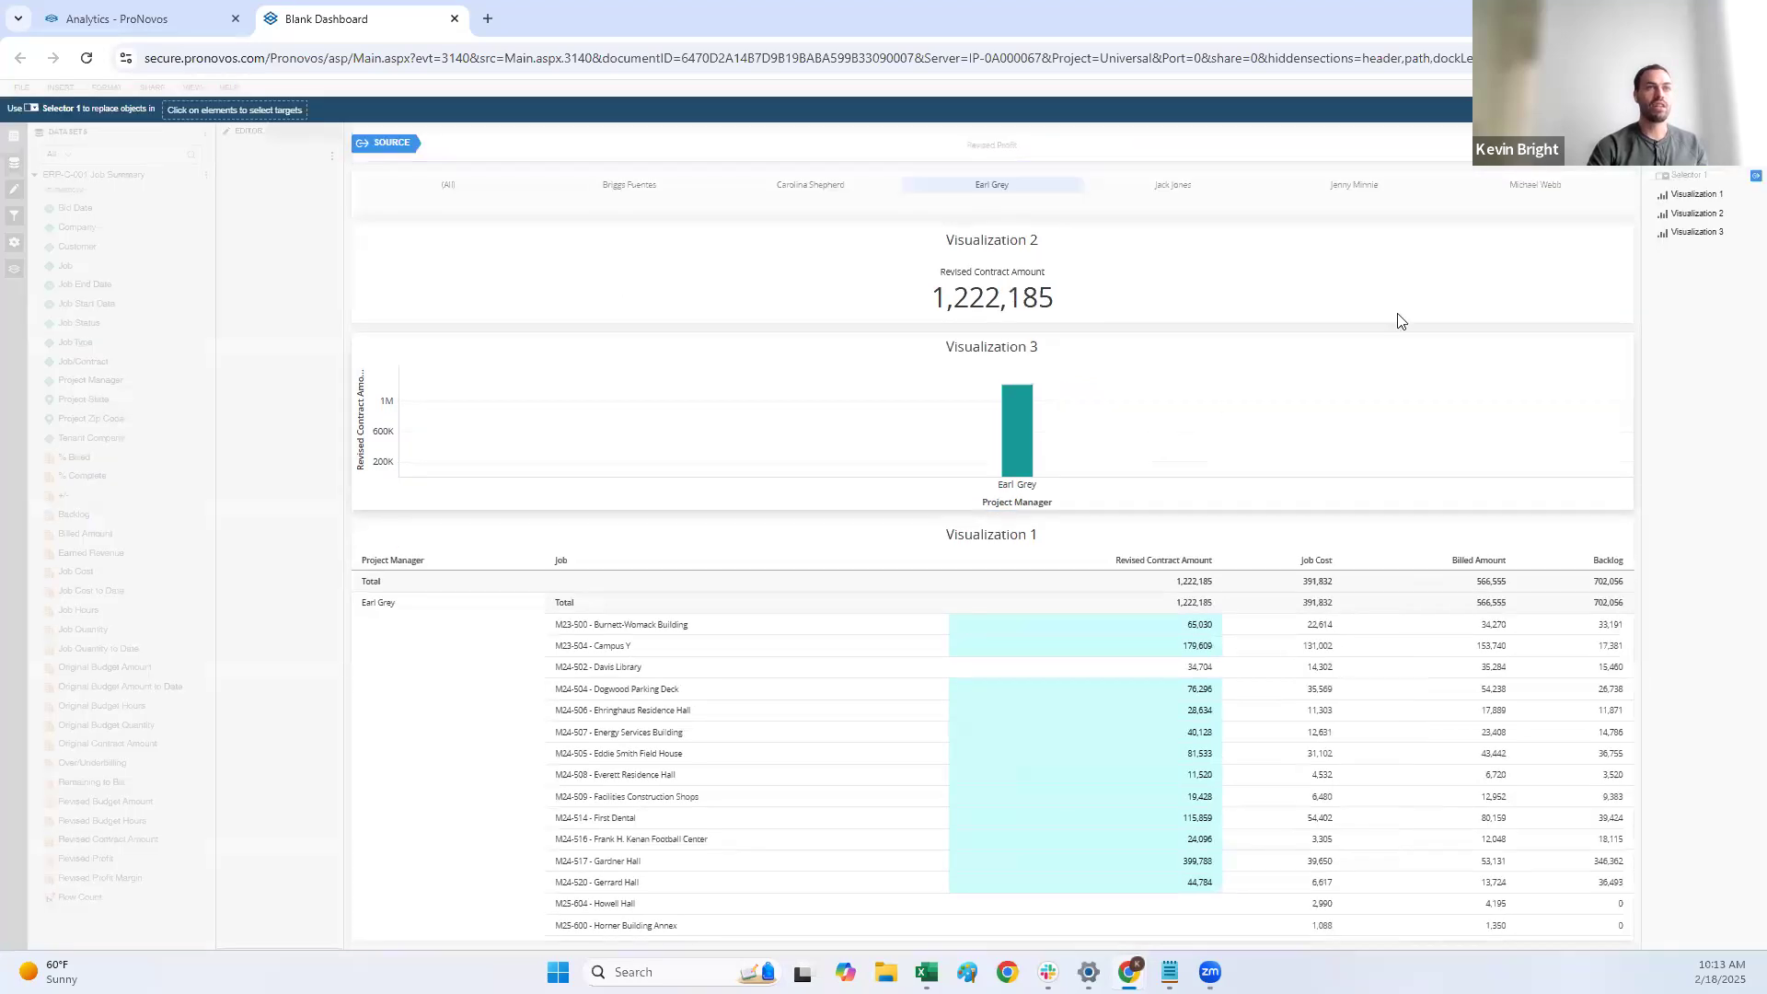
pyautogui.click(1023, 448)
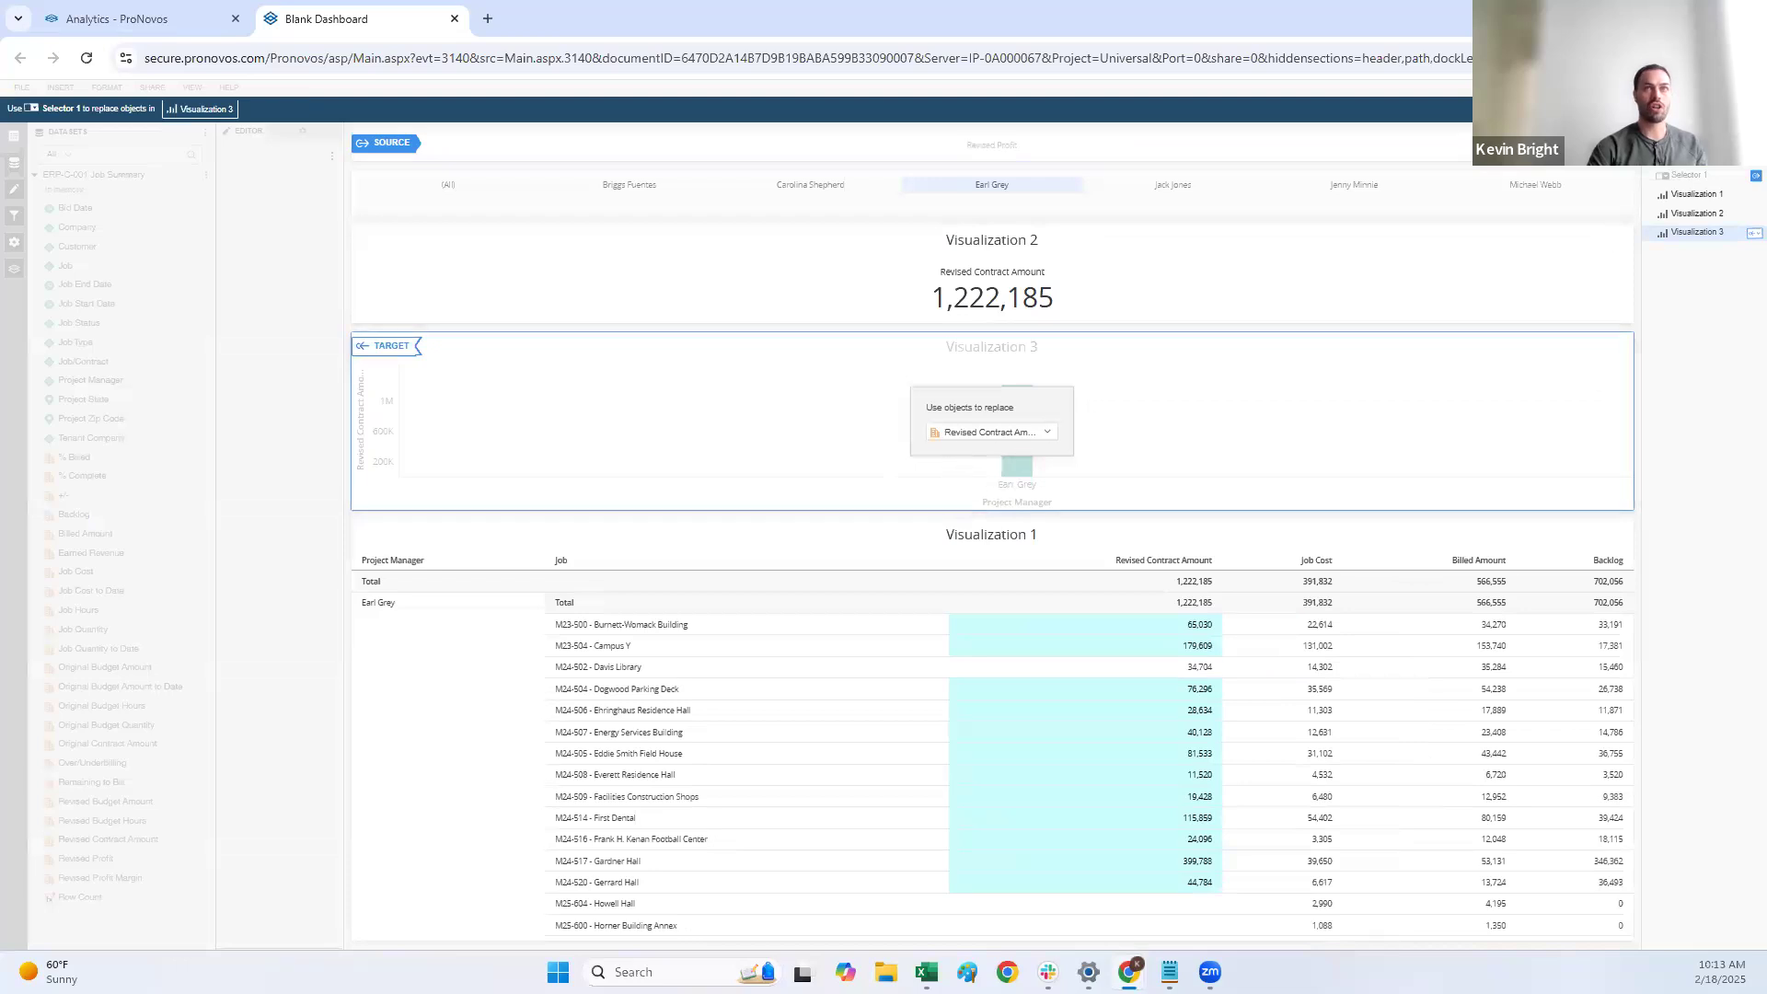
pyautogui.click(1710, 108)
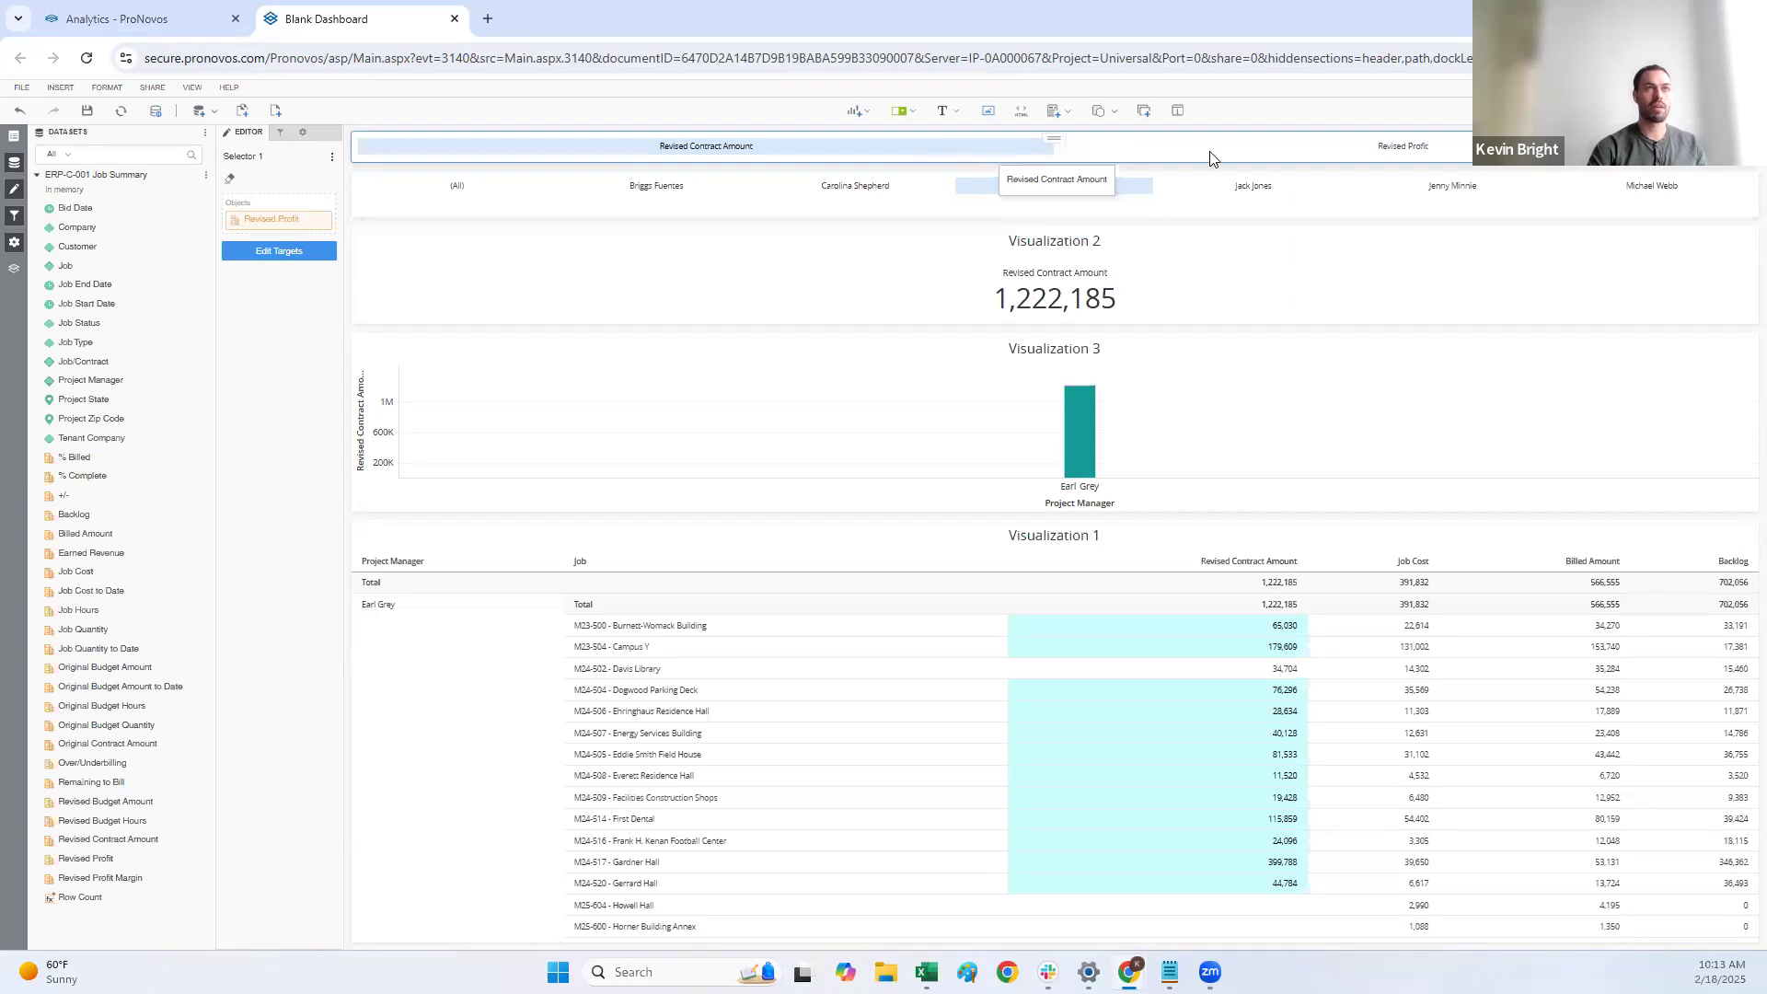
# Step: Switch the bar chart between Revised Profit and Revised Contract Amount with the metric selector, leaving Revised Profit selected
pyautogui.click(1238, 149)
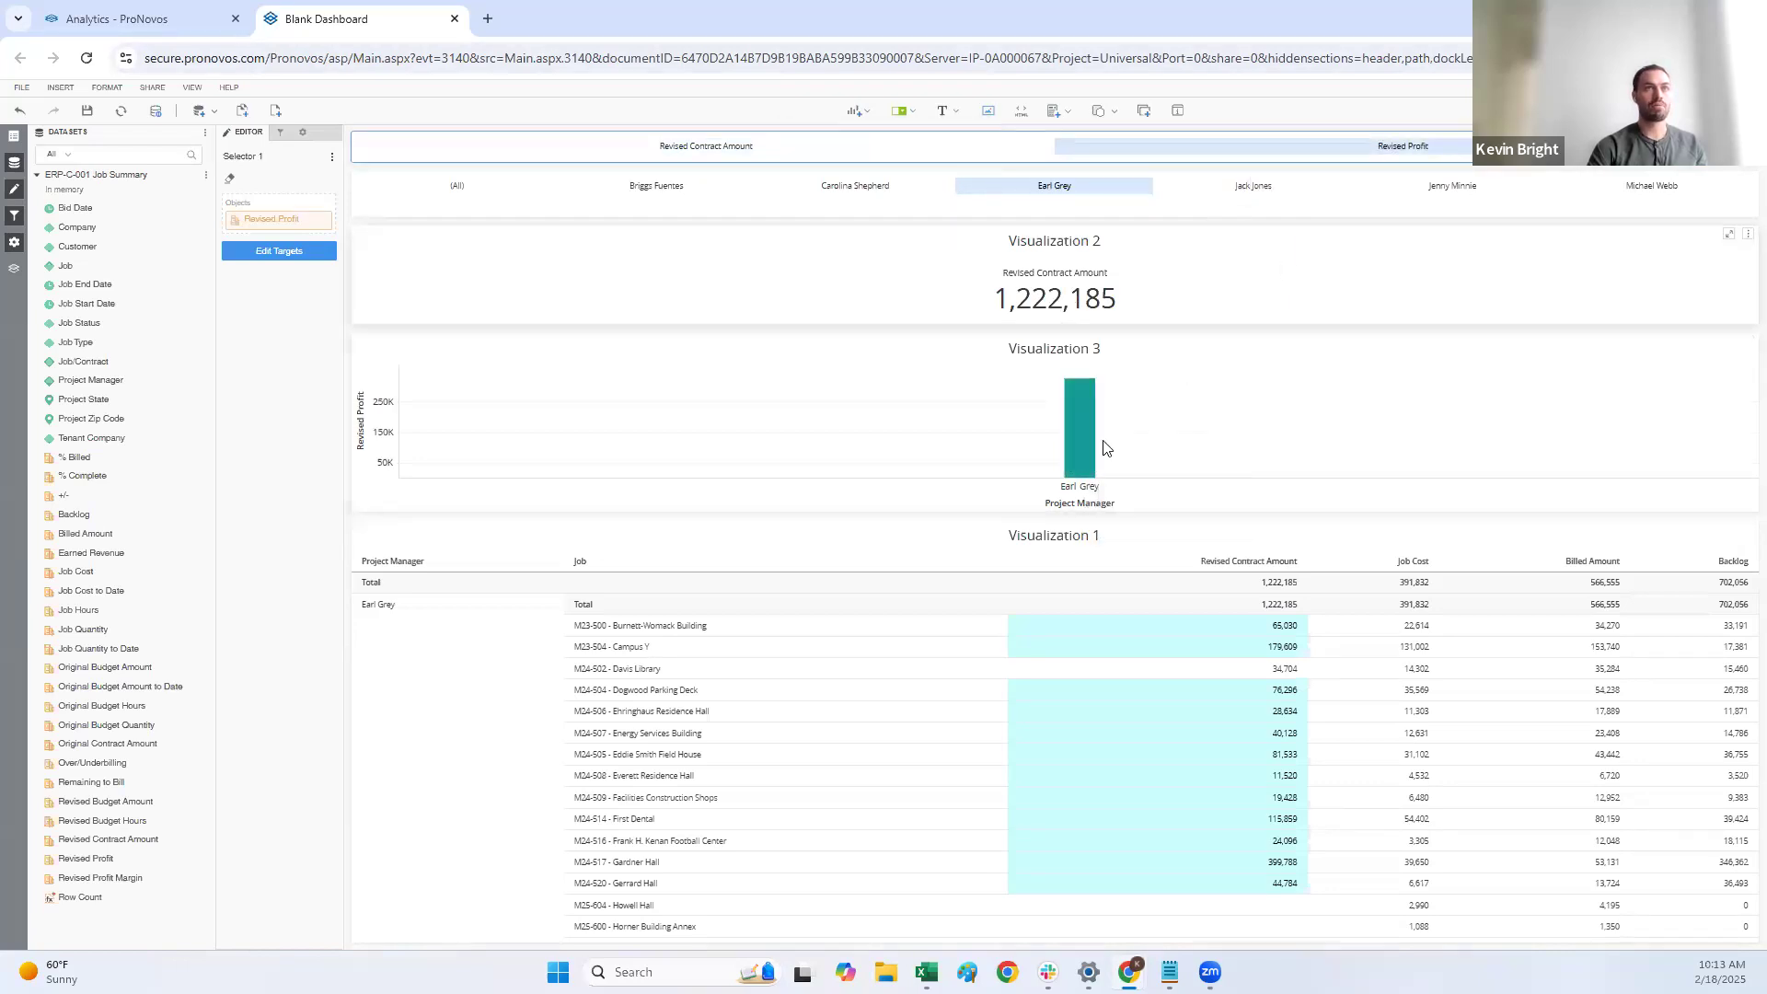
pyautogui.click(888, 148)
pyautogui.click(1103, 155)
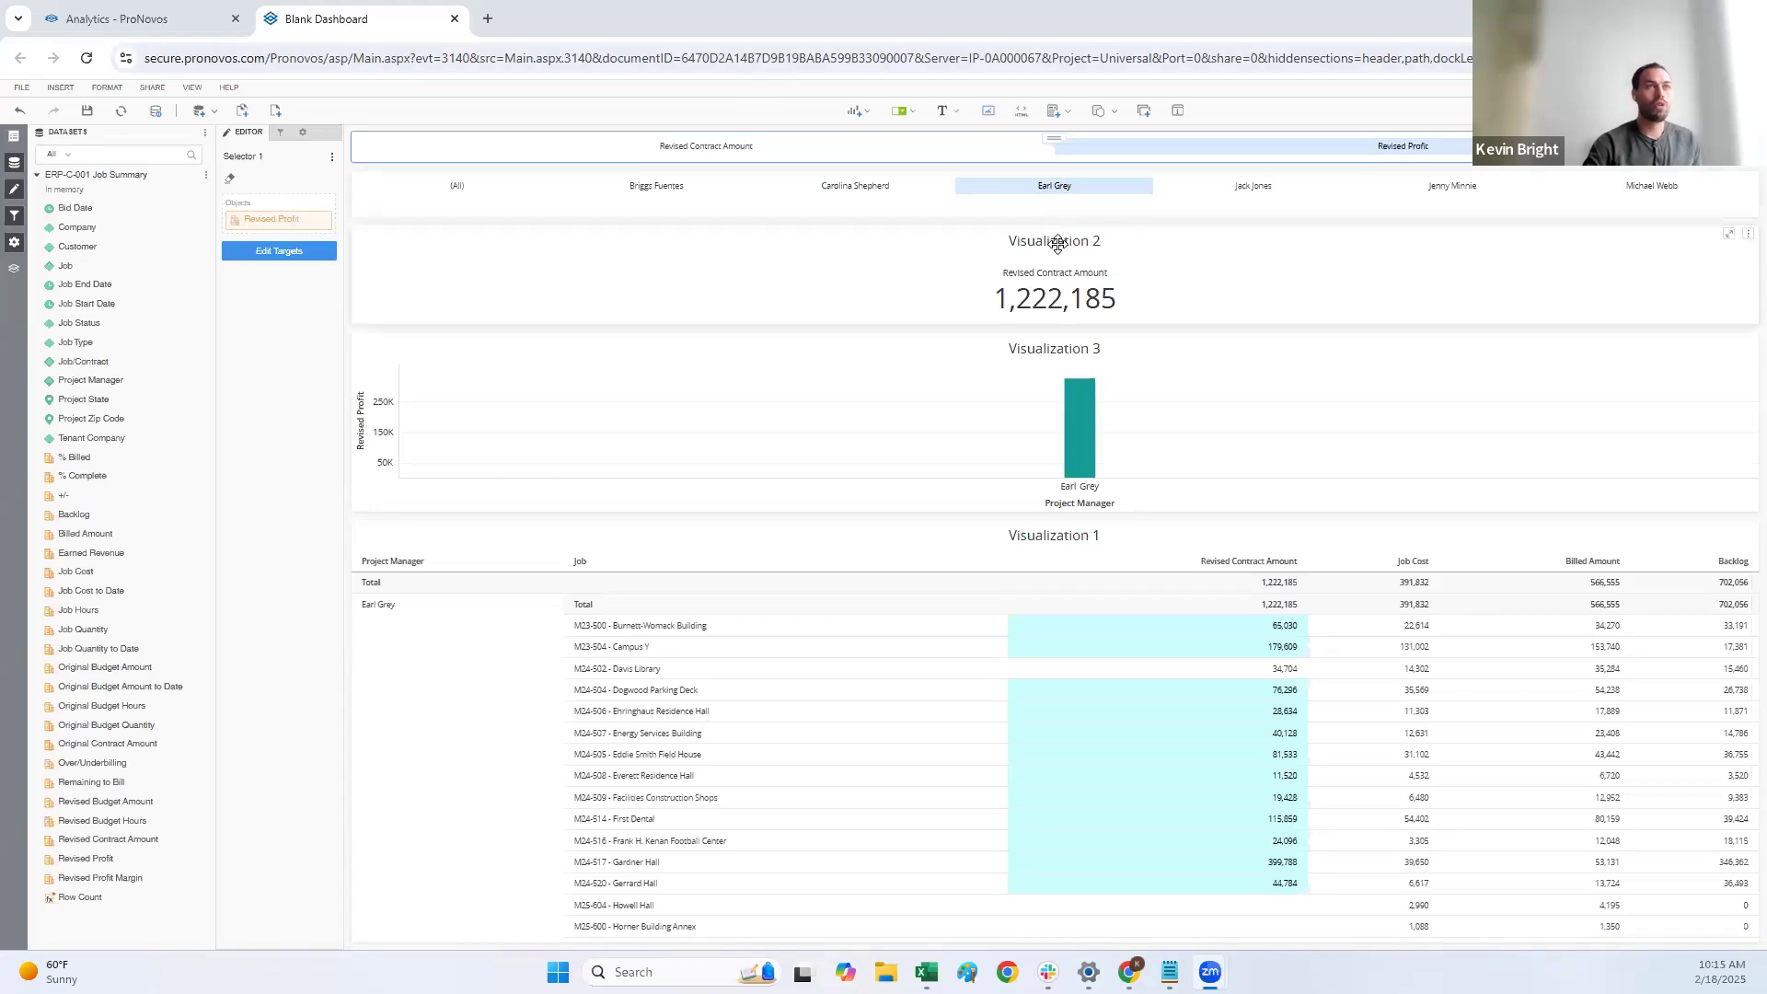
# Step: Move the Visualization 2 KPI below the grid and enlarge it upward
pyautogui.moveTo(1073, 245); pyautogui.dragTo(1101, 939)
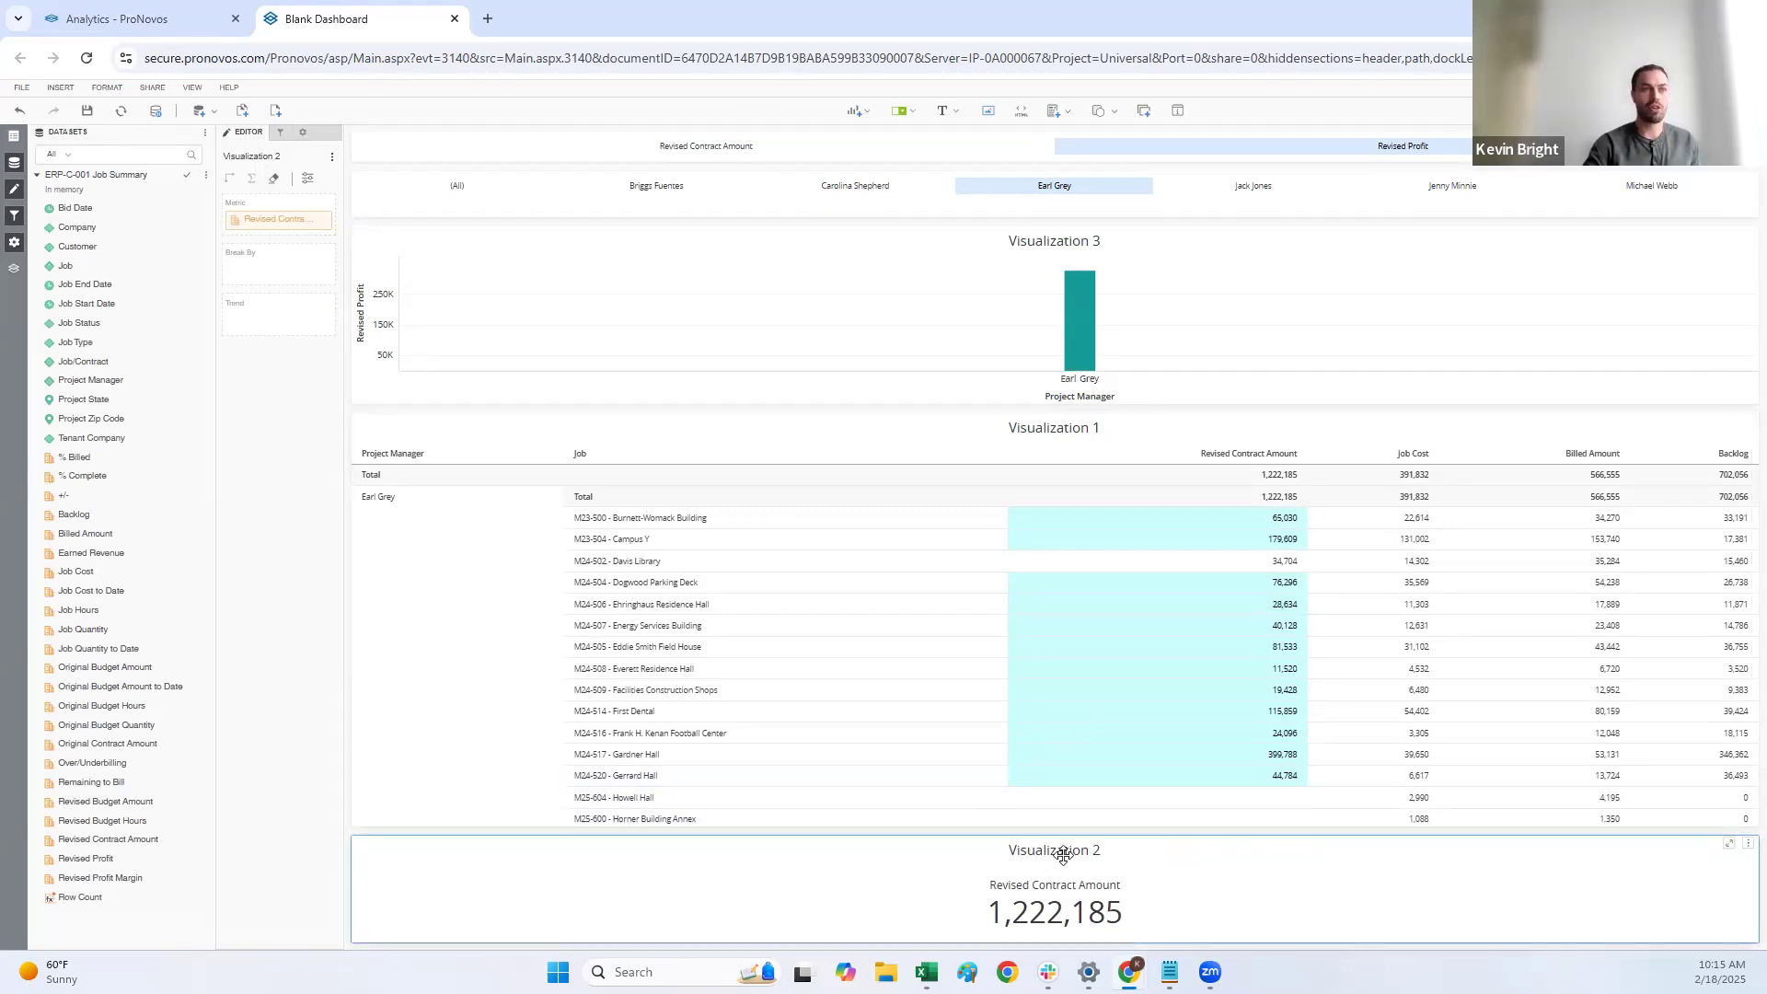
pyautogui.moveTo(1037, 835); pyautogui.dragTo(908, 940)
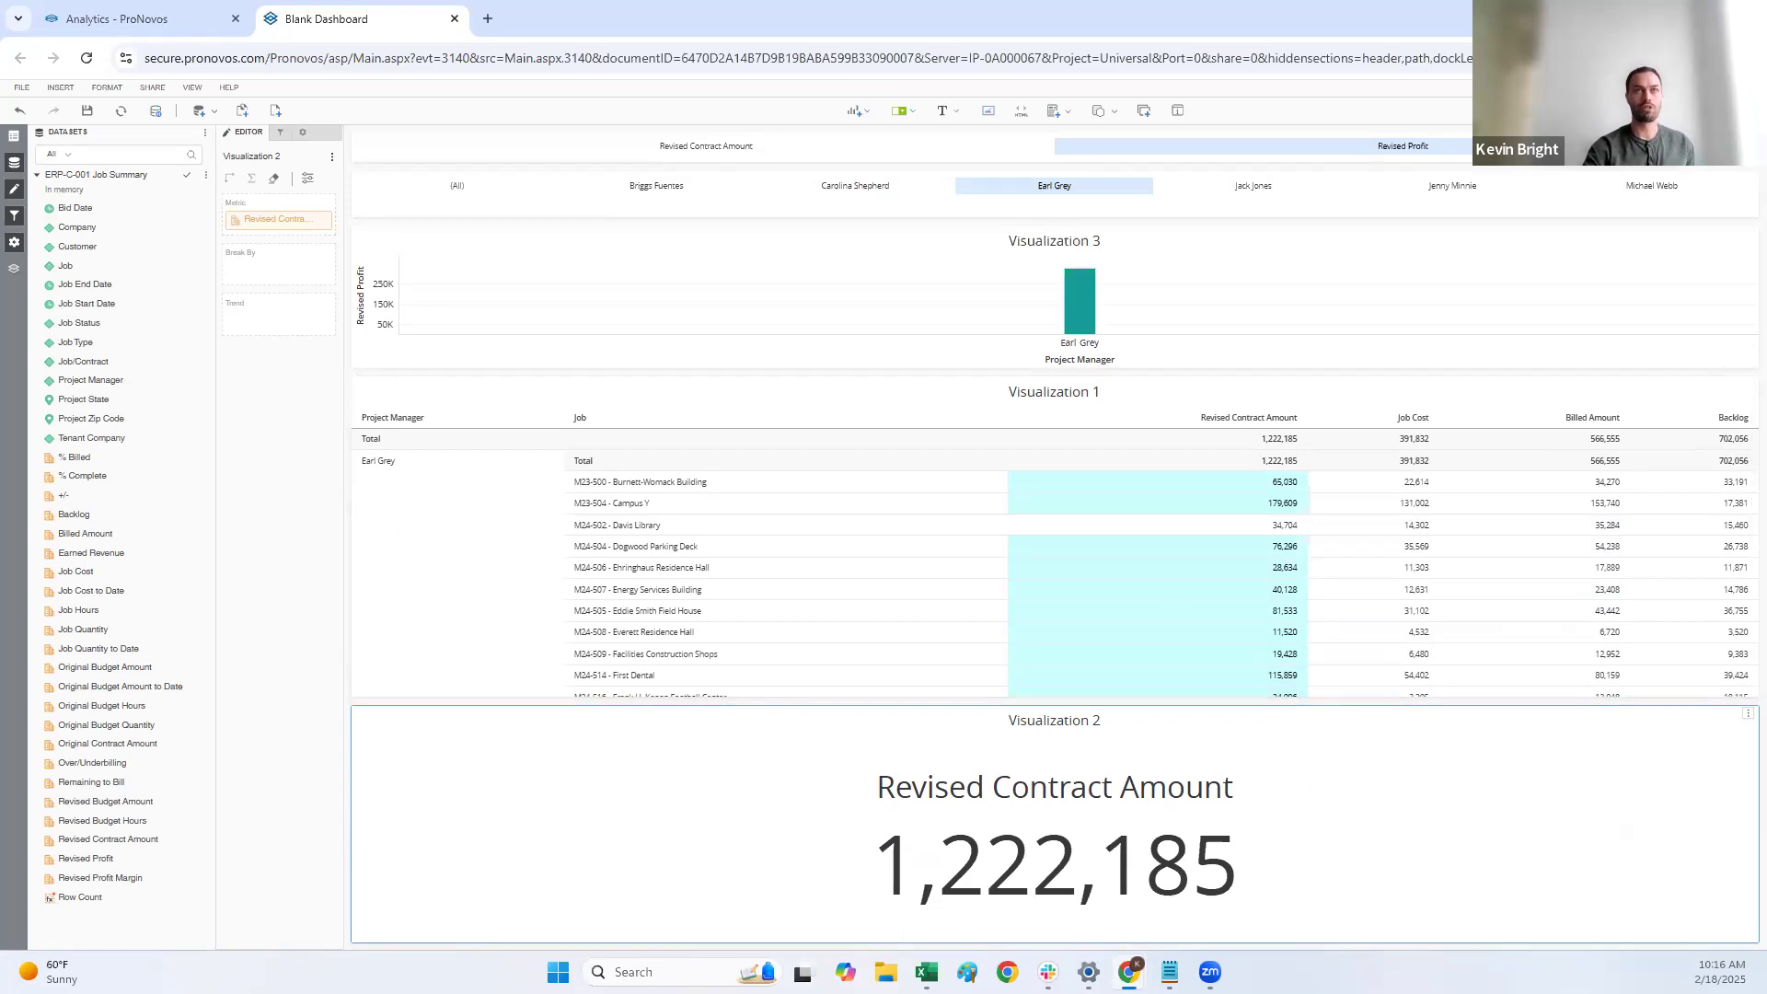
pyautogui.click(1670, 110)
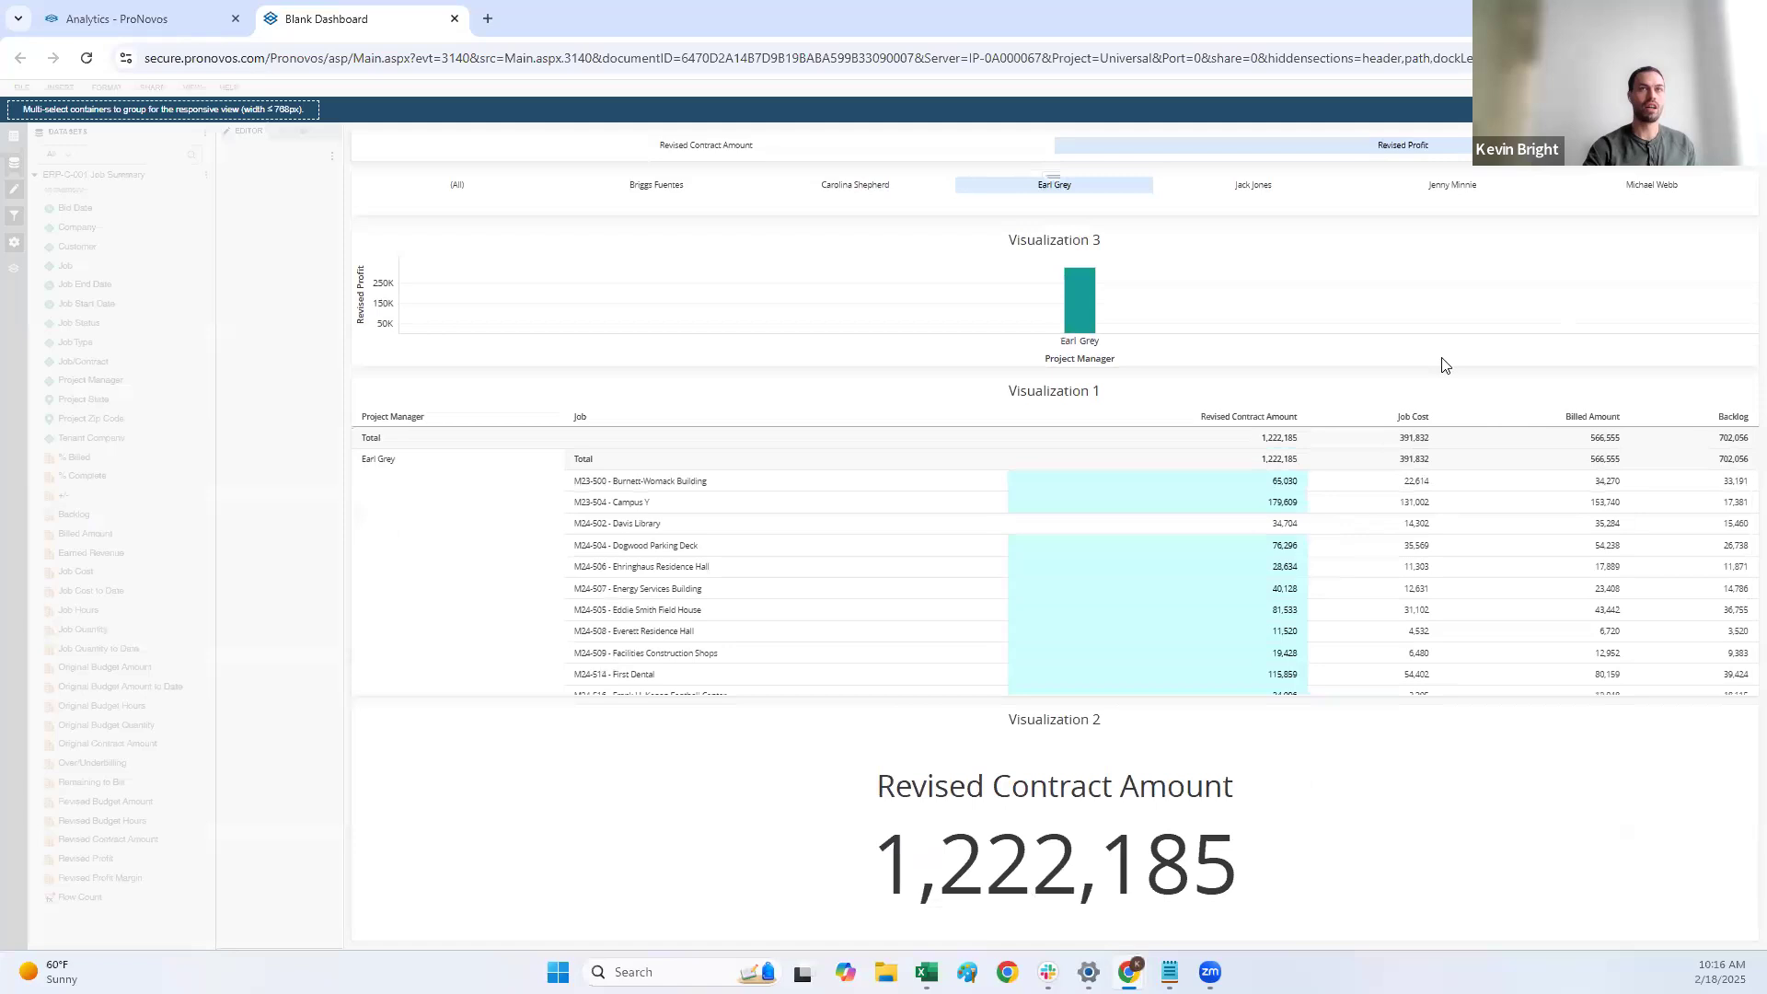
pyautogui.click(1044, 727)
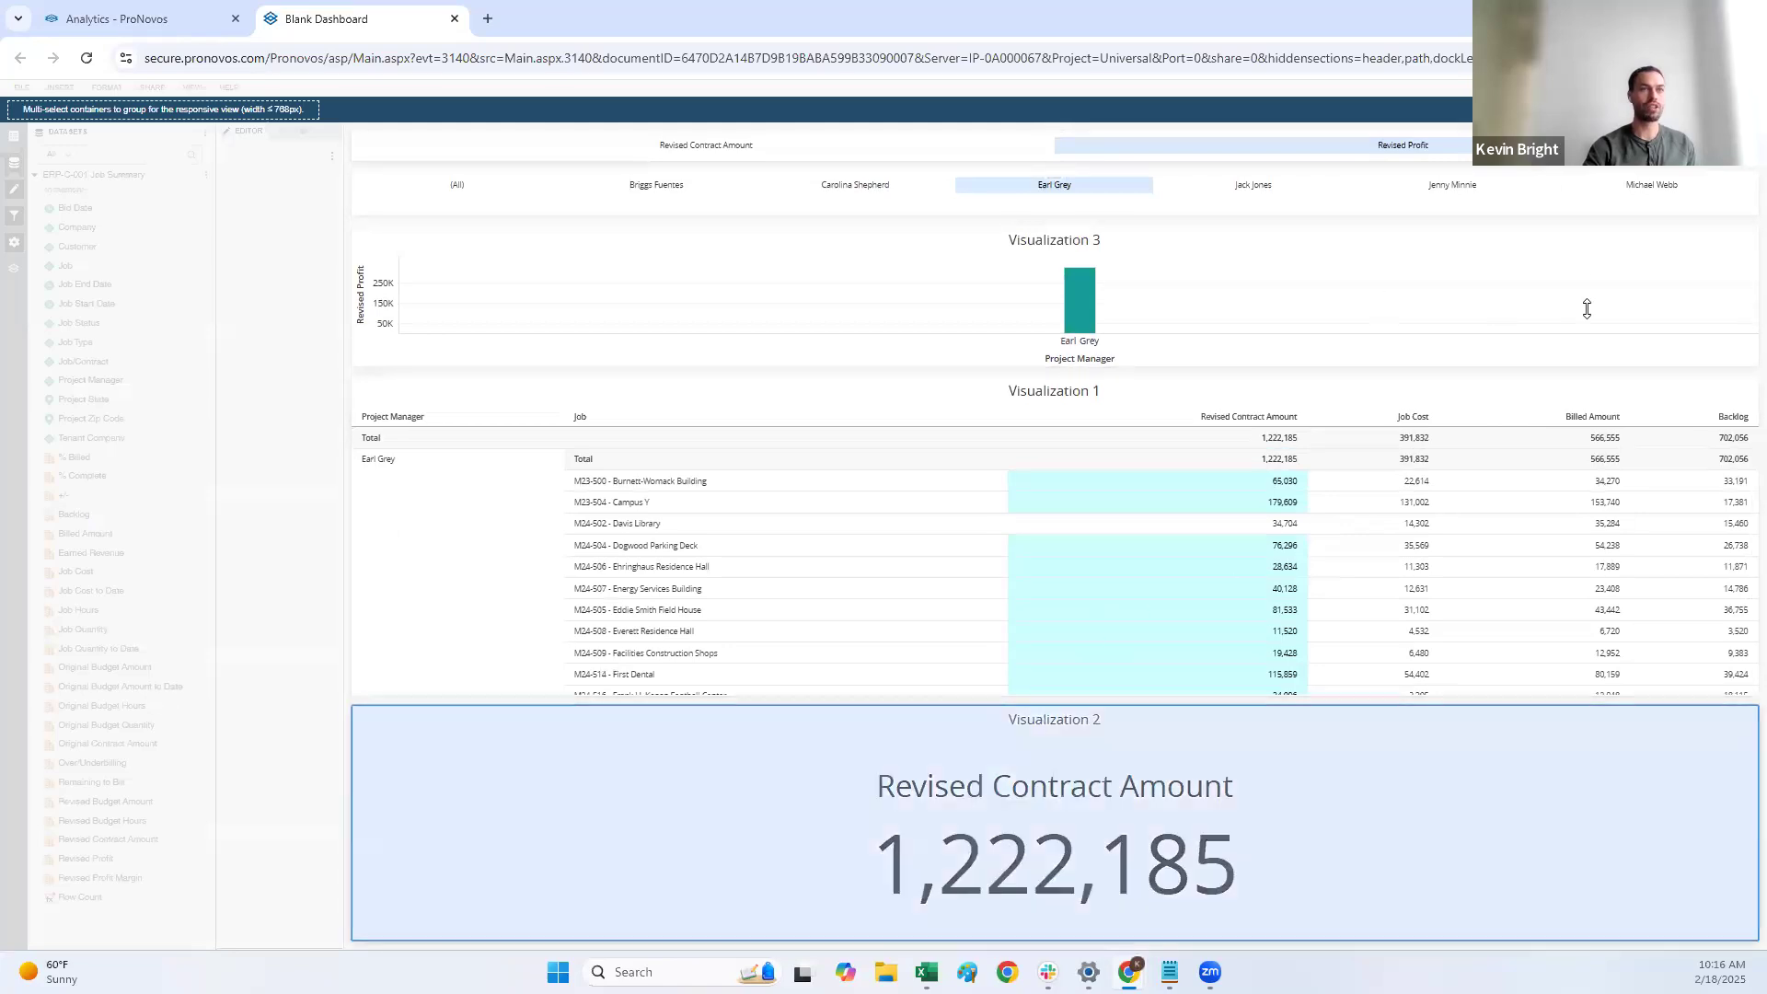
pyautogui.click(1732, 110)
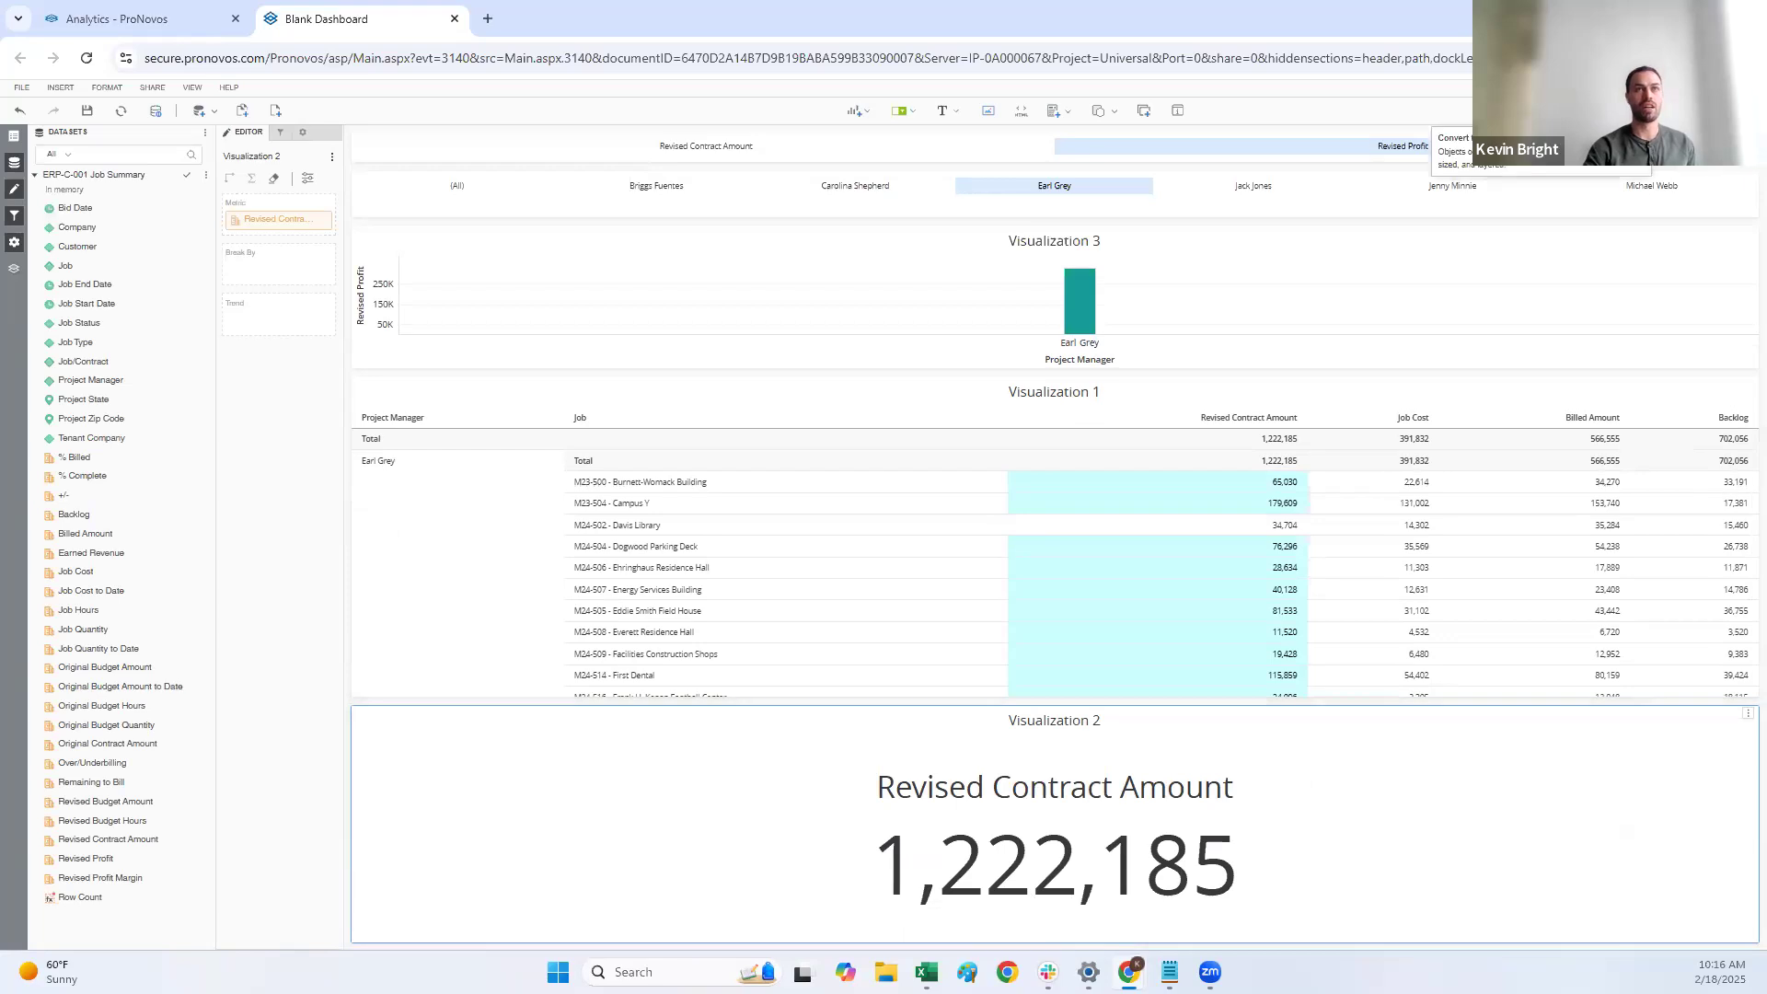
# Step: In free-form layout, shrink the Visualization 2 KPI and place it over the chart and grid, and convert the dashboard back to automatic layout
pyautogui.moveTo(1018, 722); pyautogui.dragTo(1069, 324)
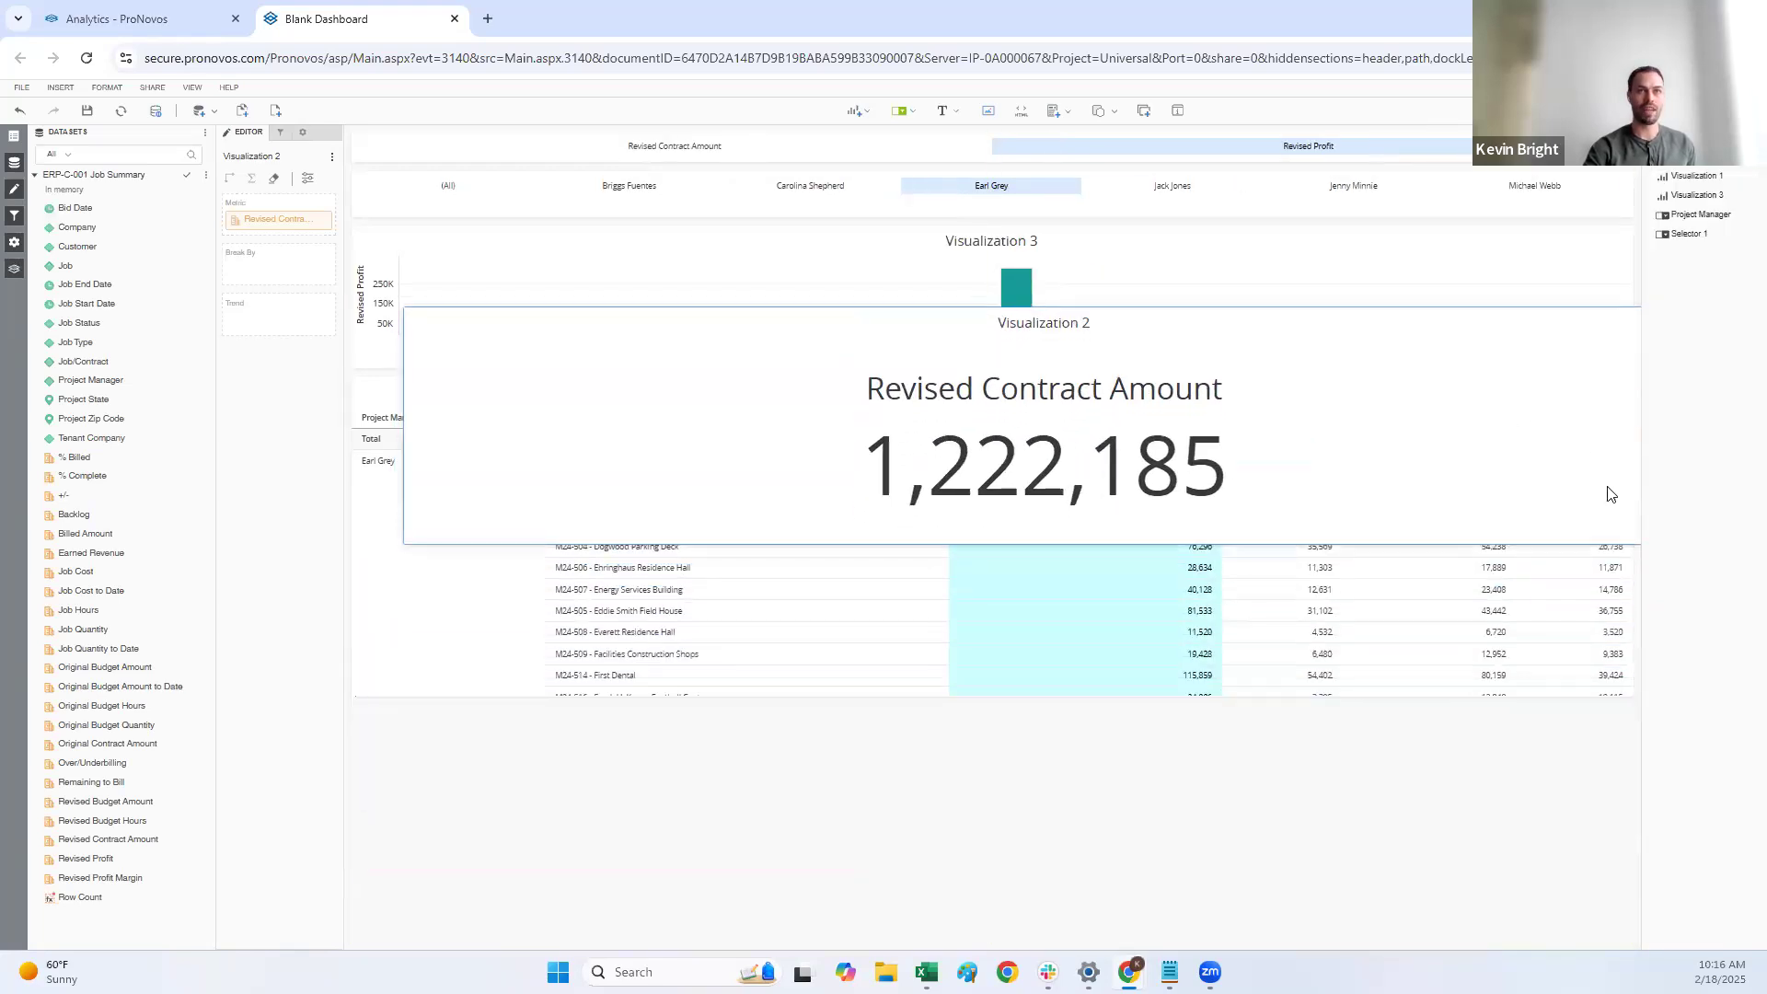
pyautogui.moveTo(406, 541); pyautogui.dragTo(753, 448)
pyautogui.moveTo(1313, 310); pyautogui.dragTo(1307, 387)
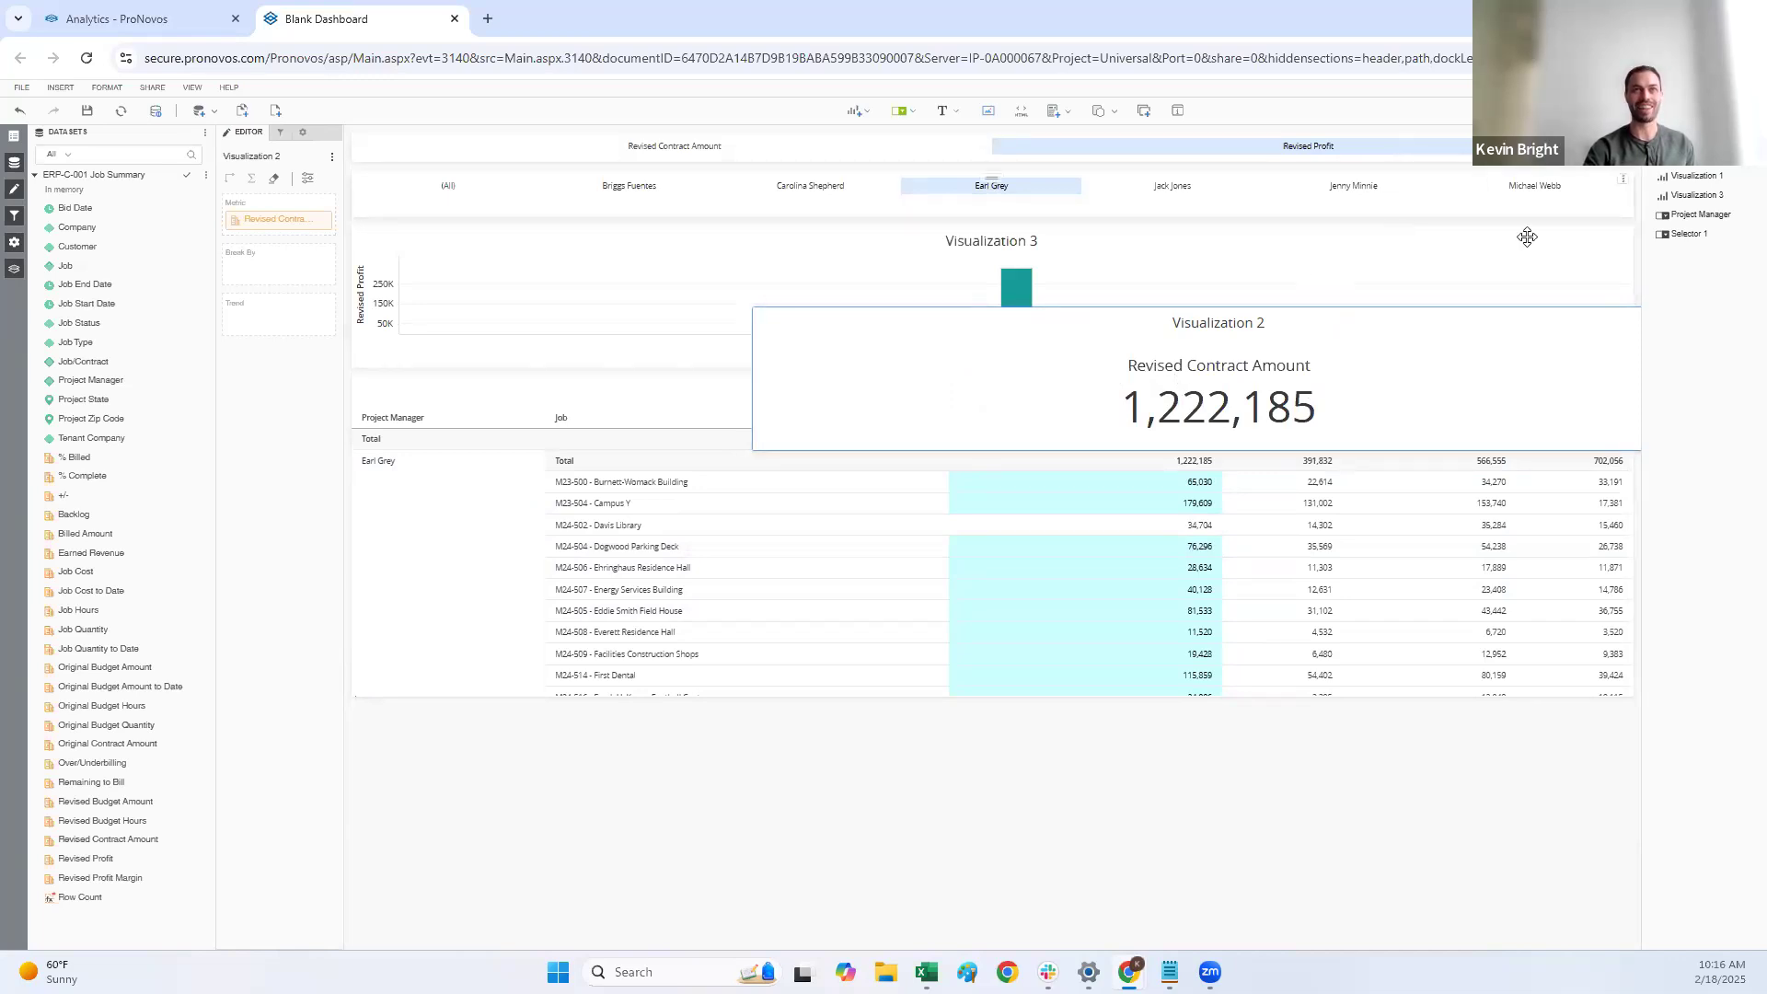
pyautogui.click(1546, 111)
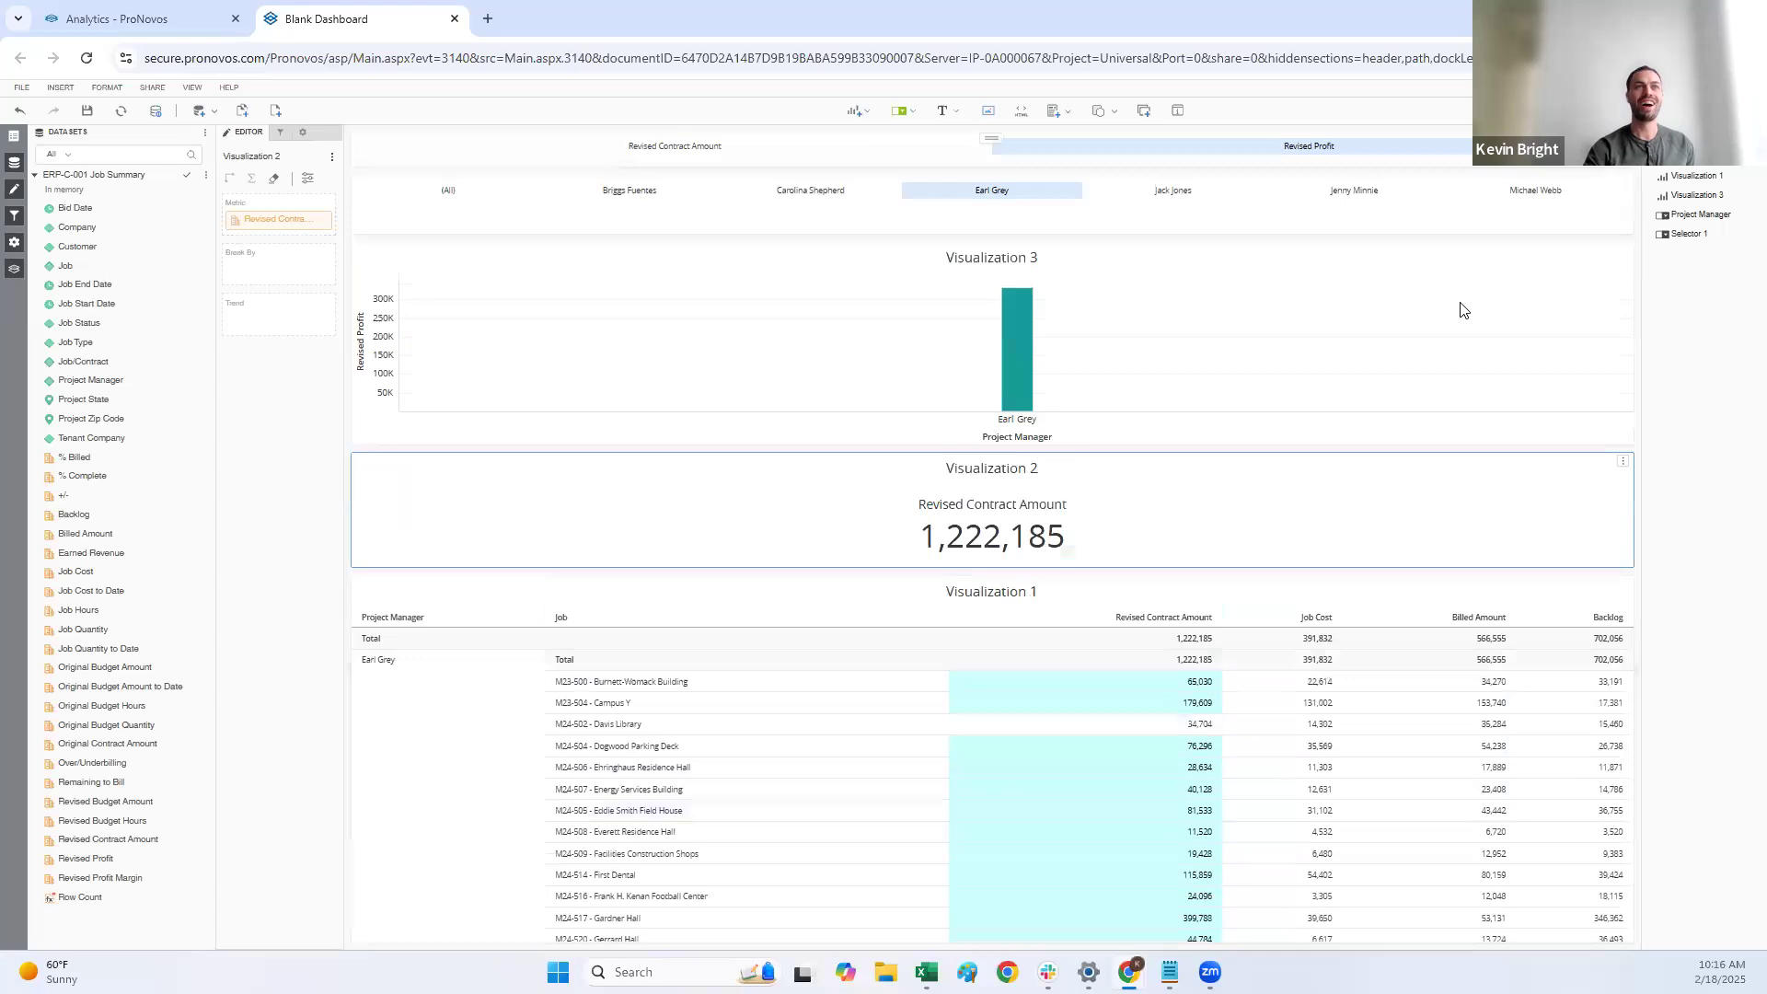